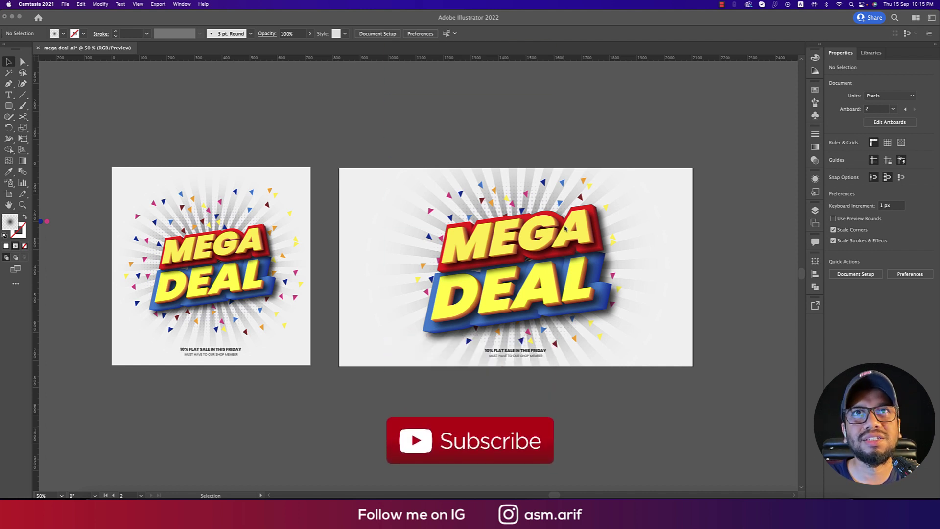
Start a new document with pixel units, a width of 1200 px and a height of 1200 px
{"action": "left_click", "coordinate": [86, 19]}
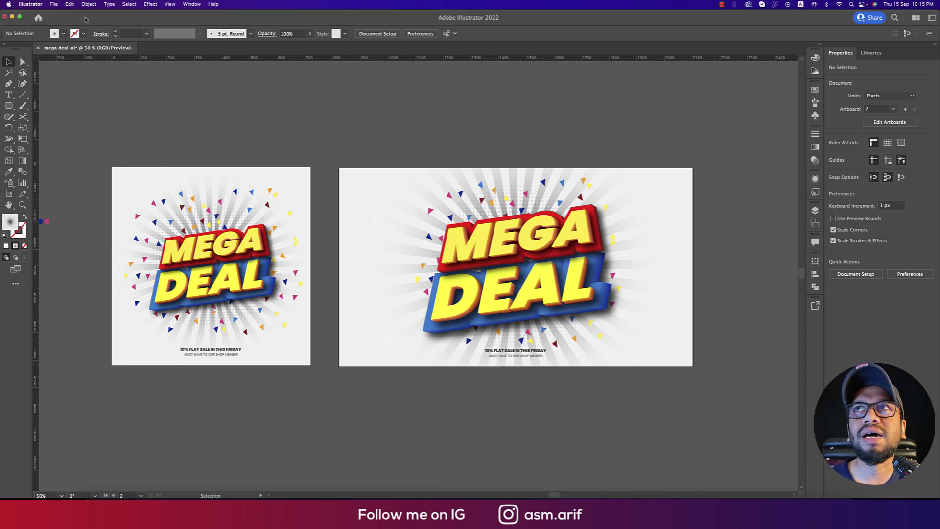
{"action": "left_click", "coordinate": [54, 3]}
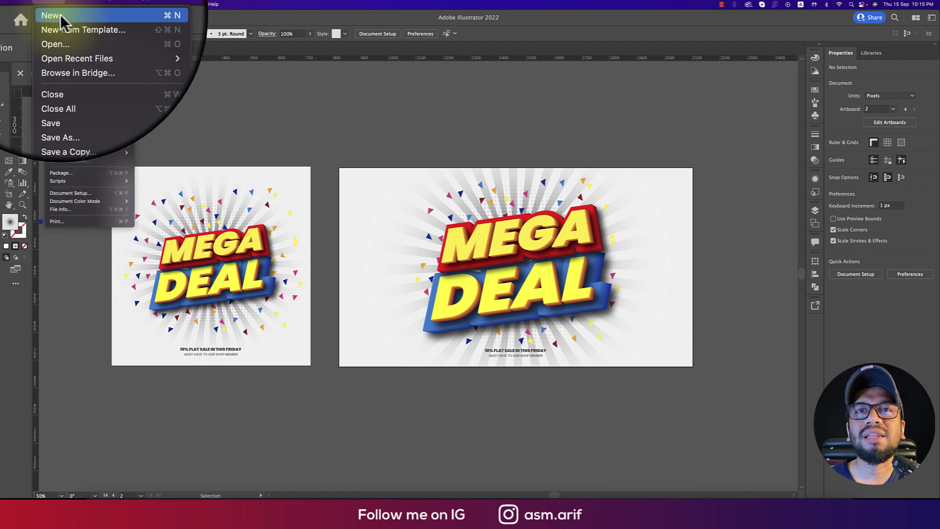
{"action": "left_click", "coordinate": [62, 14]}
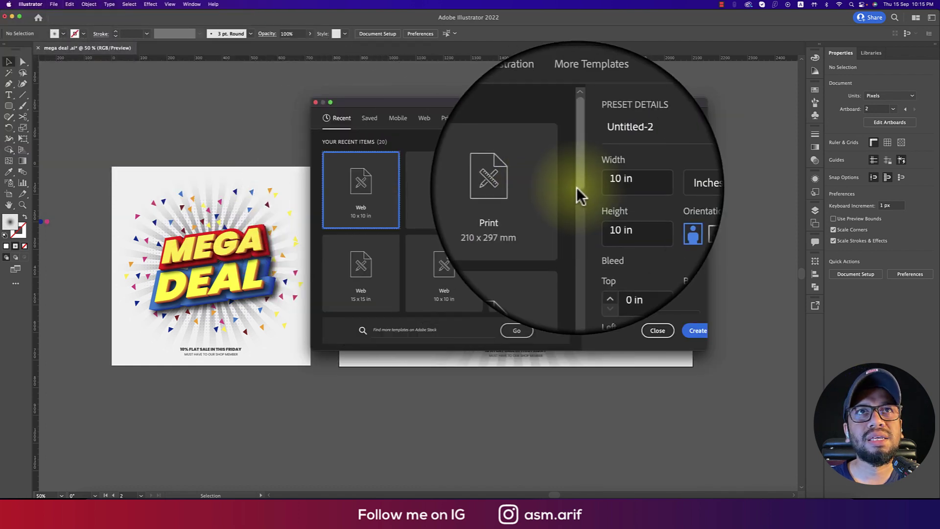
{"action": "left_click", "coordinate": [666, 185]}
{"action": "left_click", "coordinate": [651, 206]}
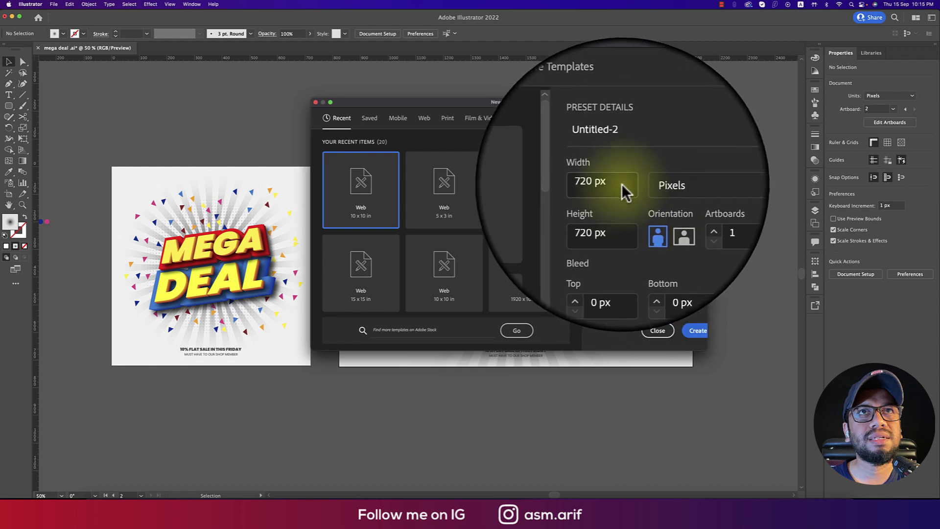
{"action": "type", "text": "1200"}
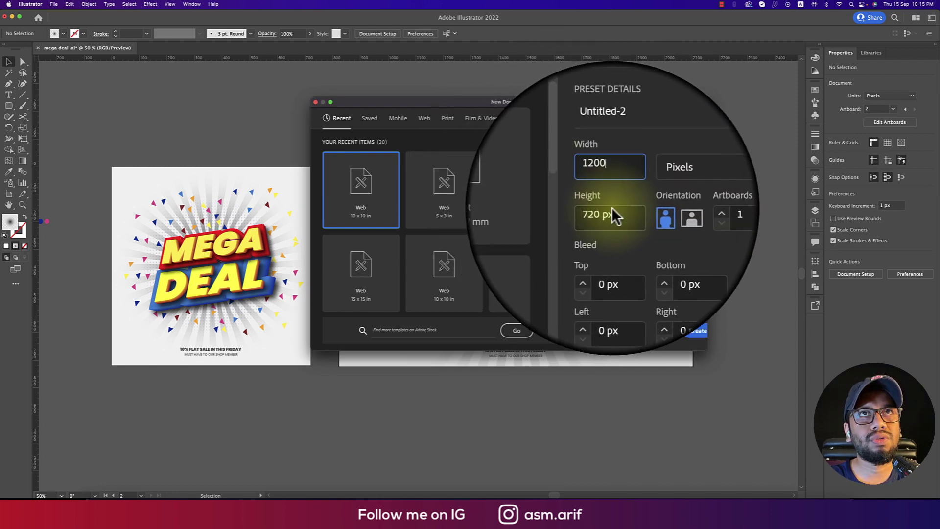
{"action": "left_click", "coordinate": [604, 210]}
{"action": "type", "text": "12"}
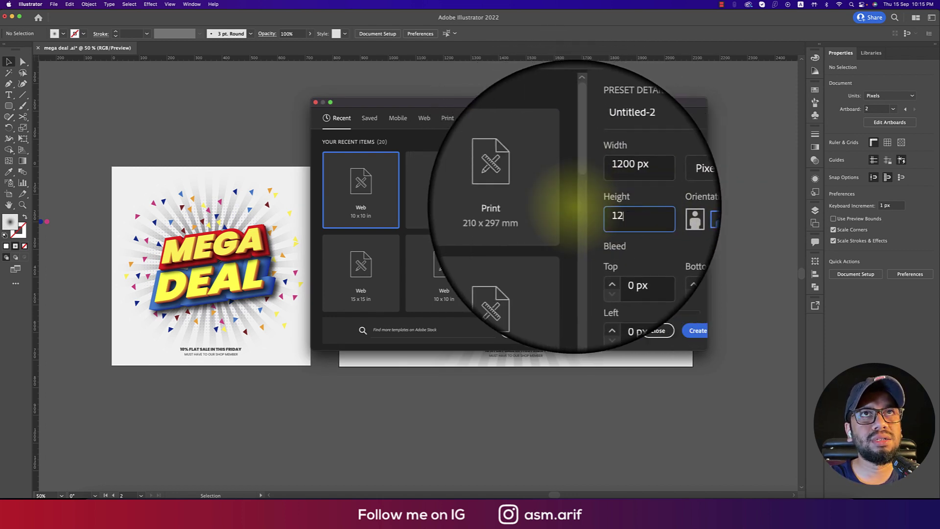
Keep RGB Color as the color mode in the advanced options and create the document
{"action": "scroll", "coordinate": [684, 257], "scroll_direction": "down", "scroll_amount": 5}
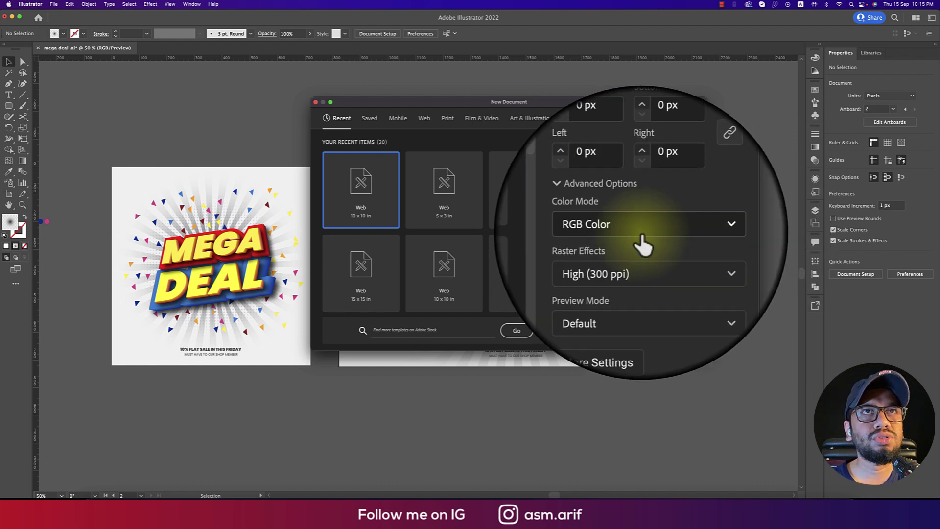
{"action": "left_click", "coordinate": [634, 230]}
{"action": "left_click", "coordinate": [631, 251]}
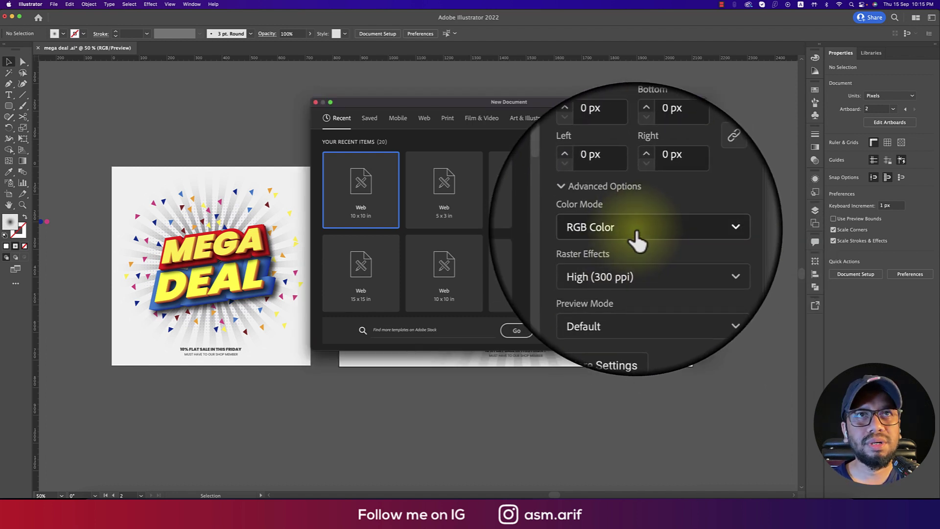
{"action": "left_click", "coordinate": [636, 234]}
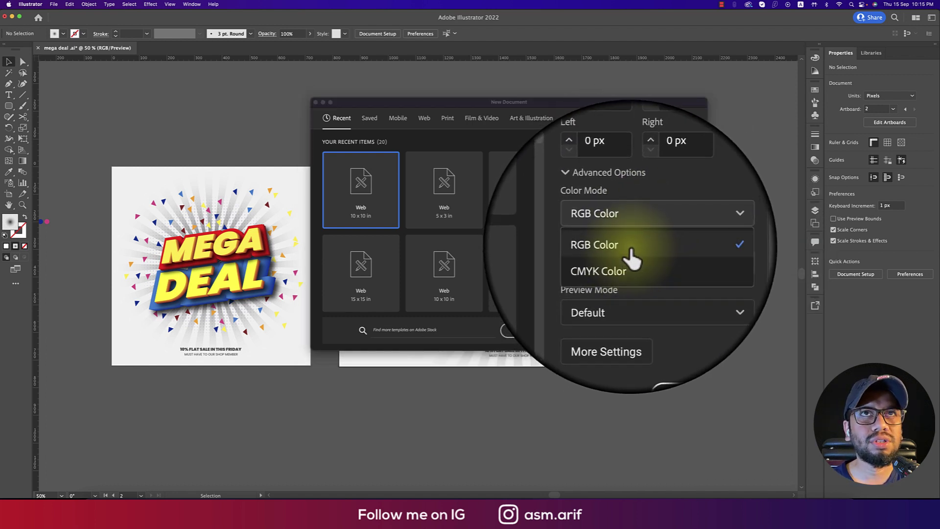
{"action": "left_click", "coordinate": [630, 251]}
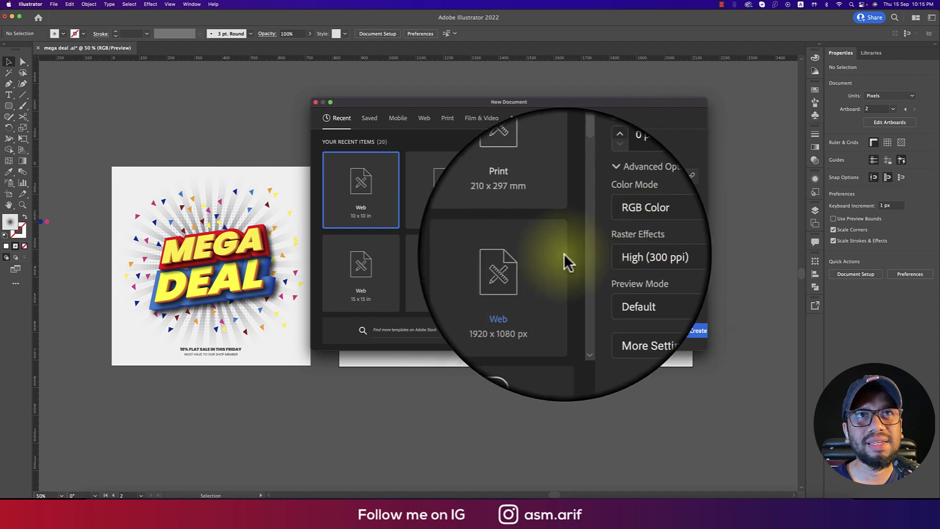
{"action": "left_click", "coordinate": [687, 329]}
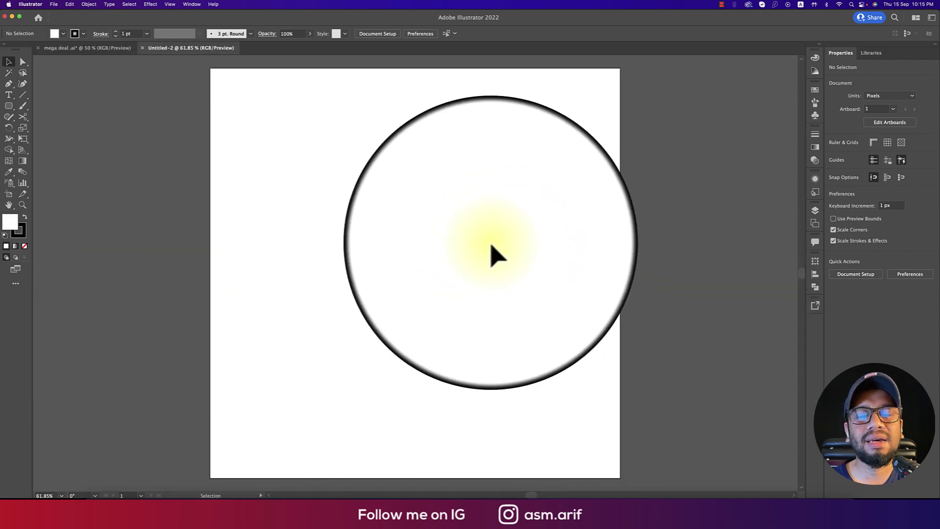
Place a point text object in the artboard's upper middle and set its font to Poppins Black Italic
{"action": "left_click", "coordinate": [9, 94]}
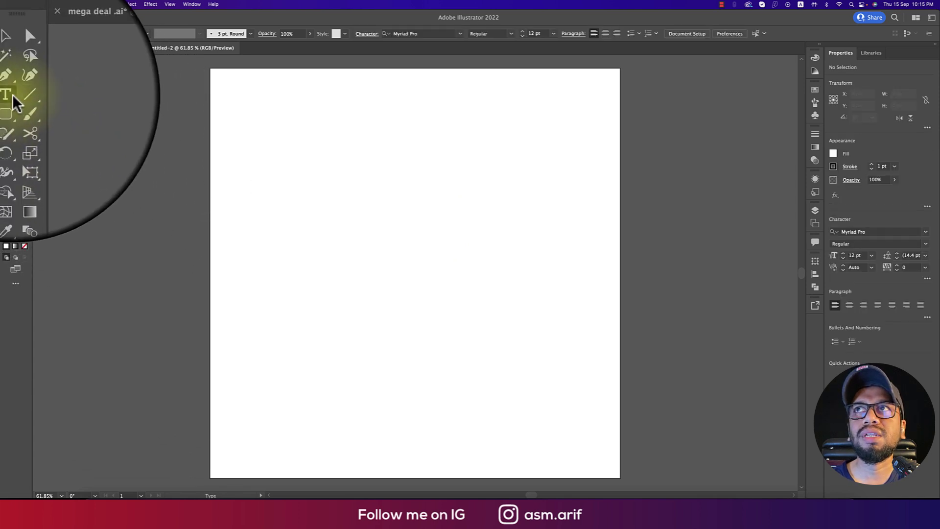
{"action": "left_click", "coordinate": [337, 217]}
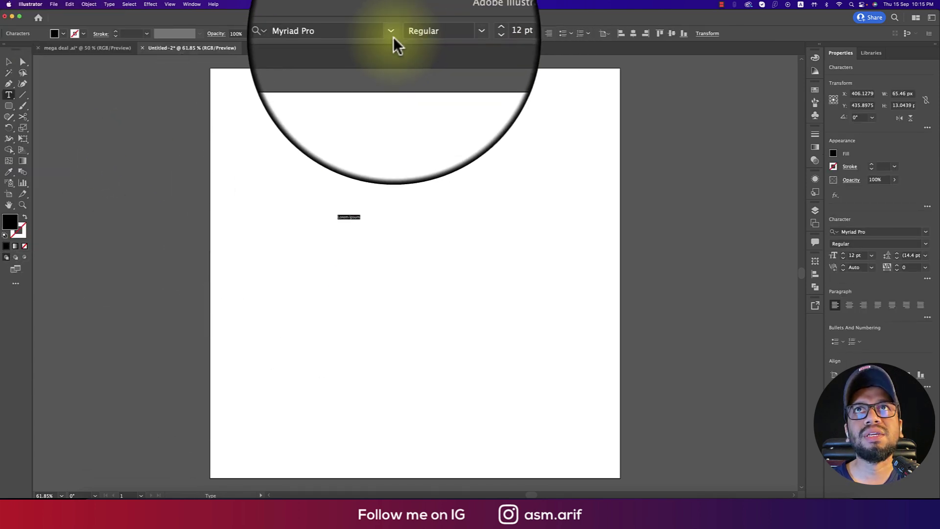
{"action": "left_click", "coordinate": [380, 35]}
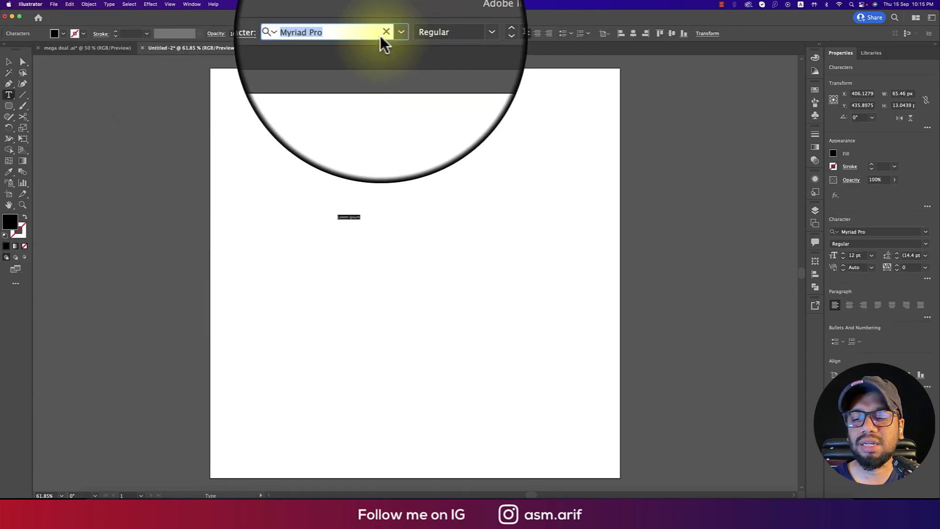
{"action": "type", "text": "pop"}
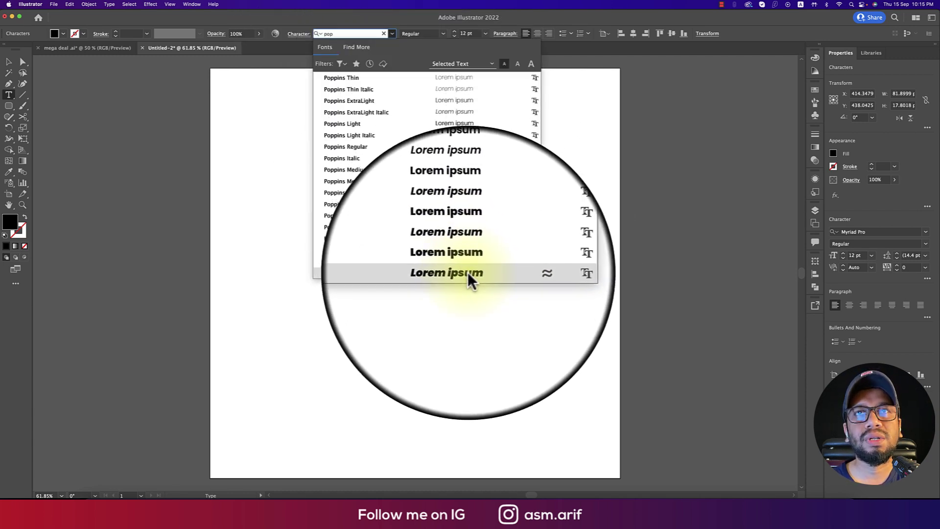
{"action": "left_click", "coordinate": [468, 273]}
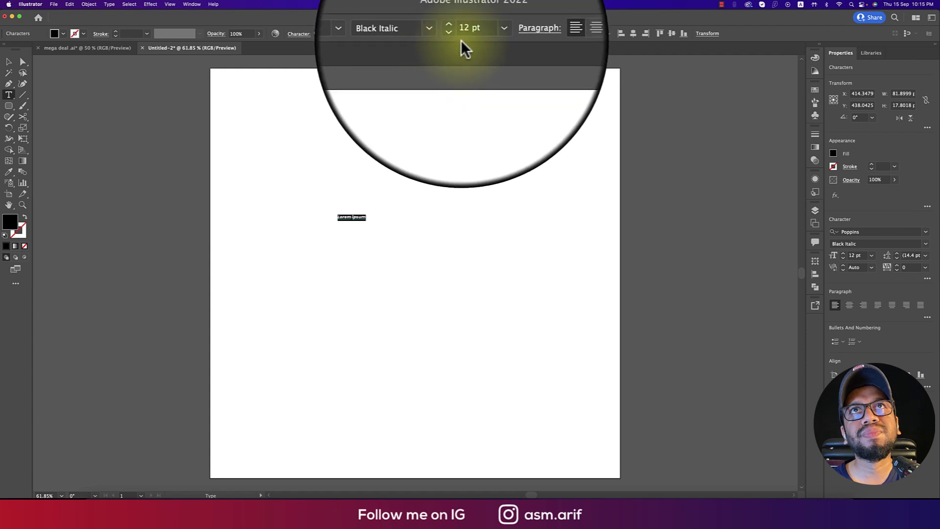
Set the placeholder text's font size to 100 pt
{"action": "left_click_drag", "start_coordinate": [474, 34], "coordinate": [434, 30]}
{"action": "type", "text": "10"}
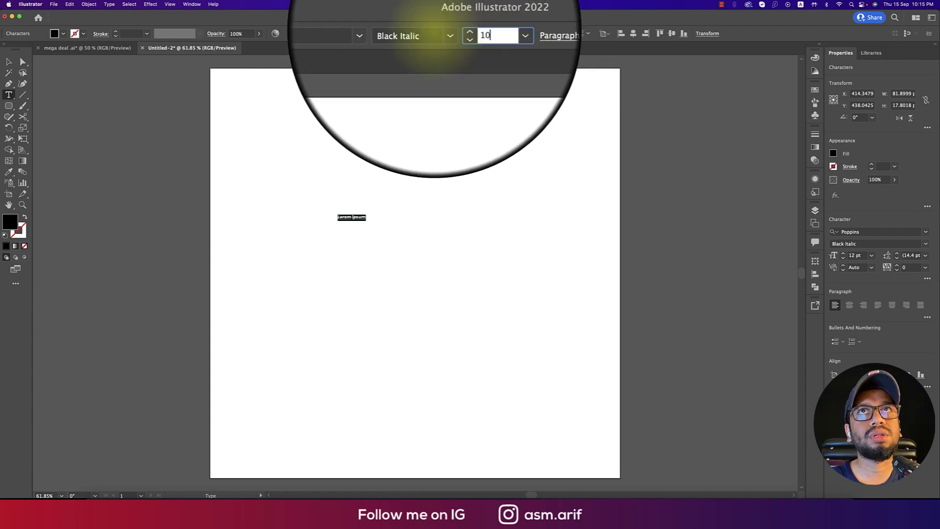
{"action": "type", "text": "0"}
{"action": "key", "text": "Return"}
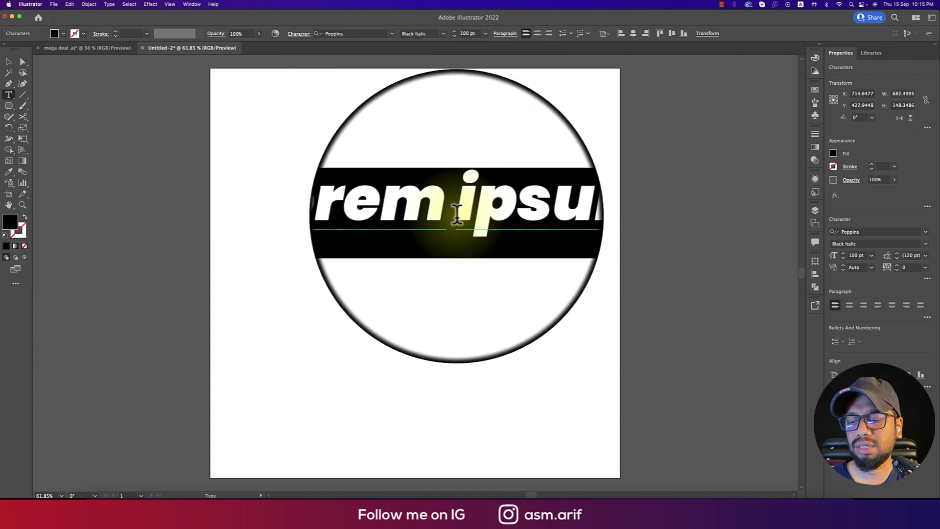
Replace the placeholder text with MEGA in capital letters
{"action": "key", "text": "BackSpace"}
{"action": "type", "text": "megs"}
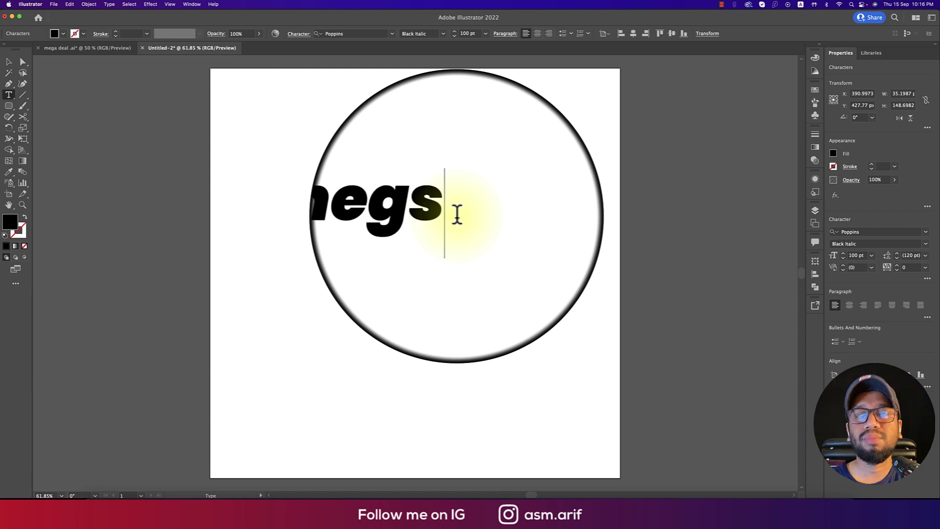
{"action": "key", "text": "super+a"}
{"action": "key", "text": "BackSpace"}
{"action": "type", "text": "E"}
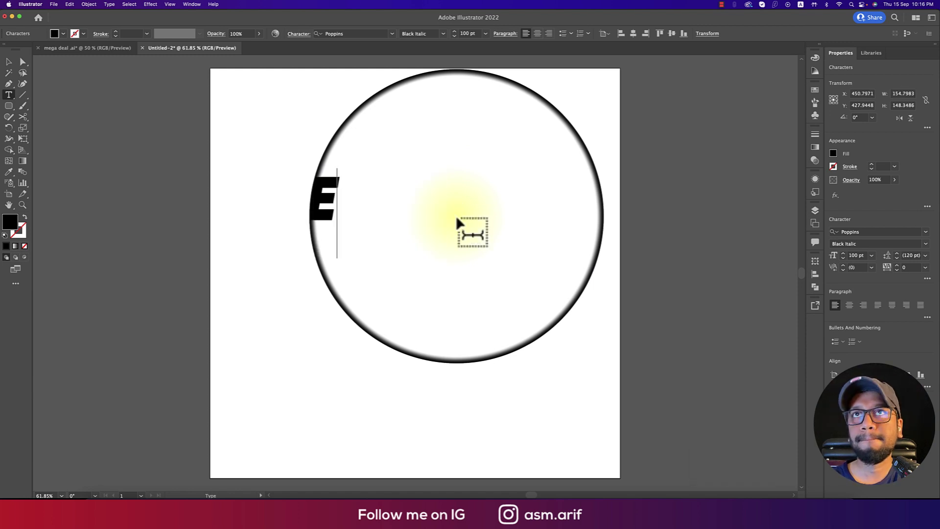
{"action": "type", "text": "GA"}
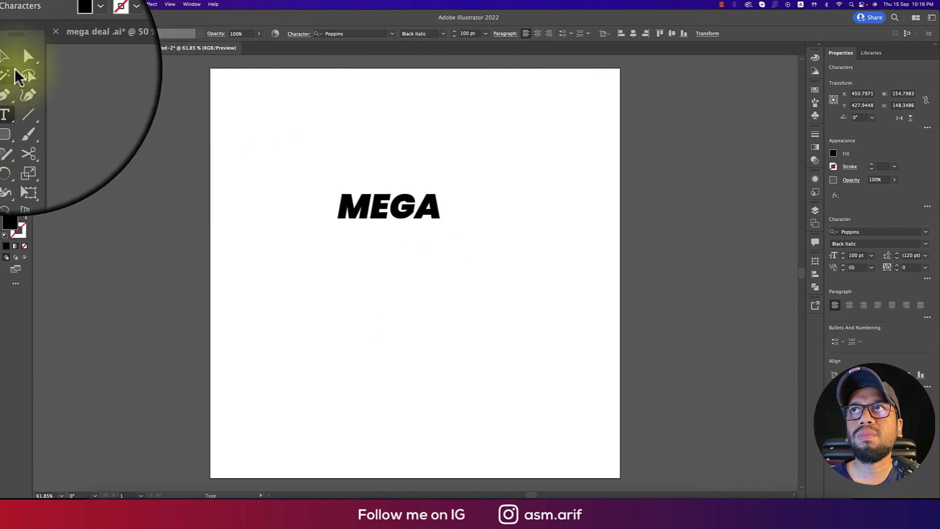
Duplicate the MEGA text directly below the original and change the copy's wording to DEAL
{"action": "left_click", "coordinate": [9, 61]}
{"action": "left_click_drag", "start_coordinate": [407, 209], "coordinate": [396, 259], "text": "alt+shift"}
{"action": "double_click", "coordinate": [396, 259]}
{"action": "key", "text": "super+a"}
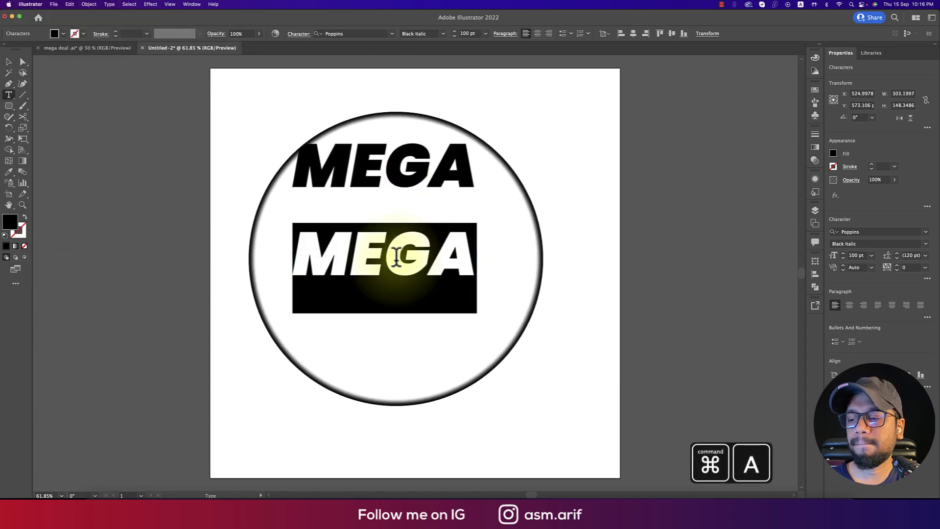
{"action": "type", "text": "DEAL"}
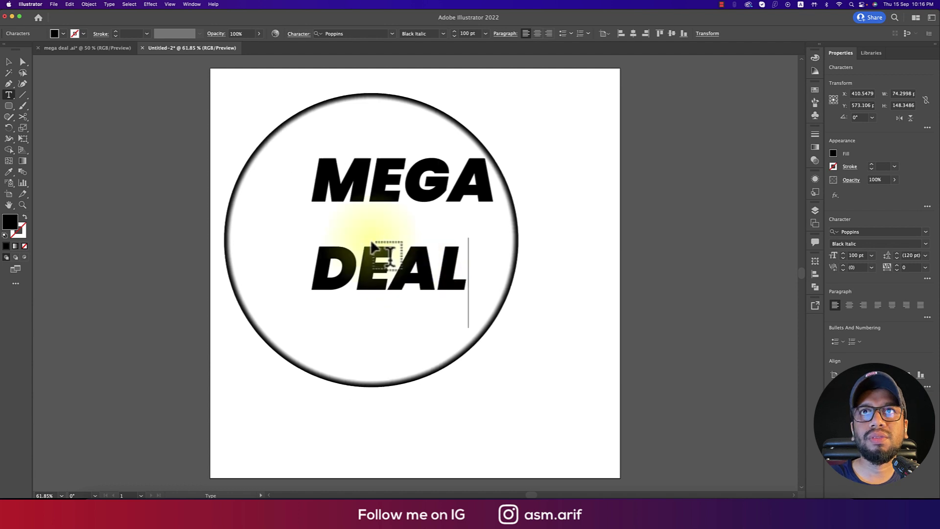
Convert the MEGA text to outlines and scale it up proportionally to nearly twice its size
{"action": "left_click", "coordinate": [9, 62]}
{"action": "left_click", "coordinate": [399, 156]}
{"action": "left_click", "coordinate": [421, 219]}
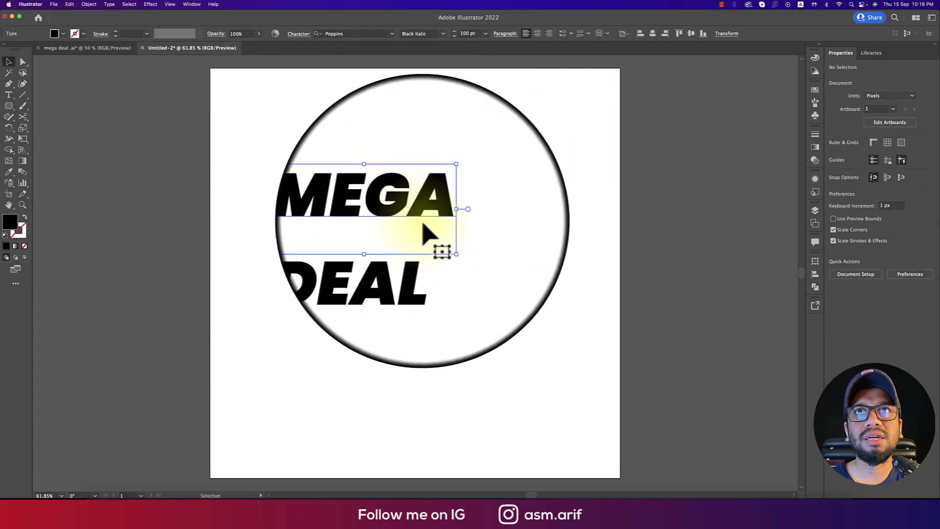
{"action": "right_click", "coordinate": [422, 210]}
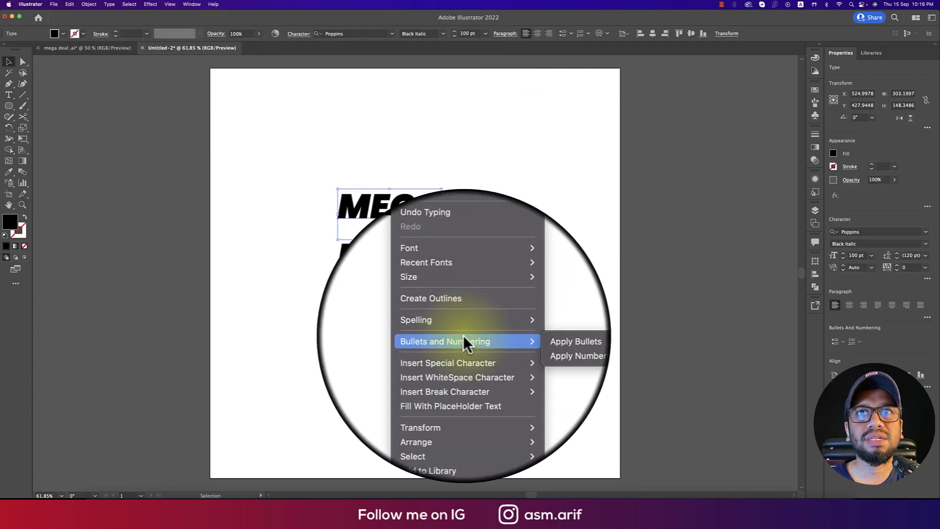
{"action": "left_click", "coordinate": [463, 316]}
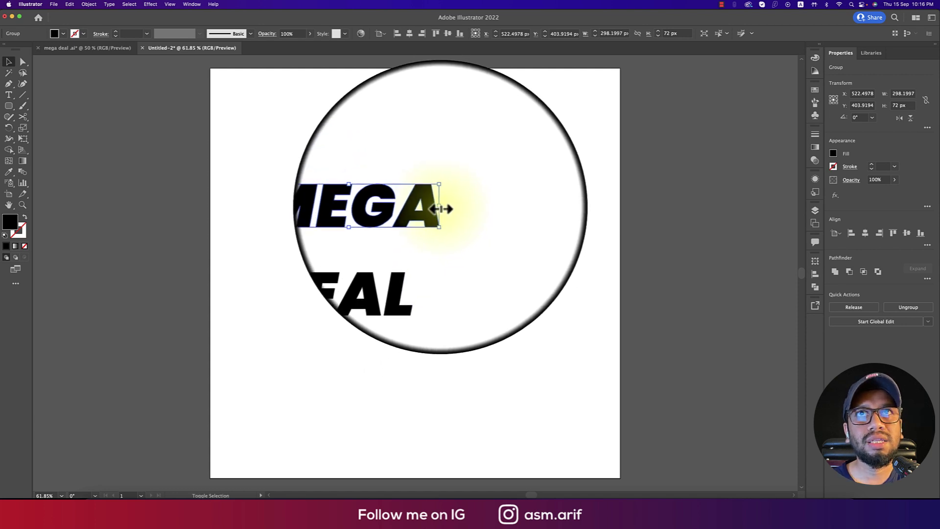
{"action": "left_click_drag", "start_coordinate": [435, 210], "coordinate": [517, 211]}
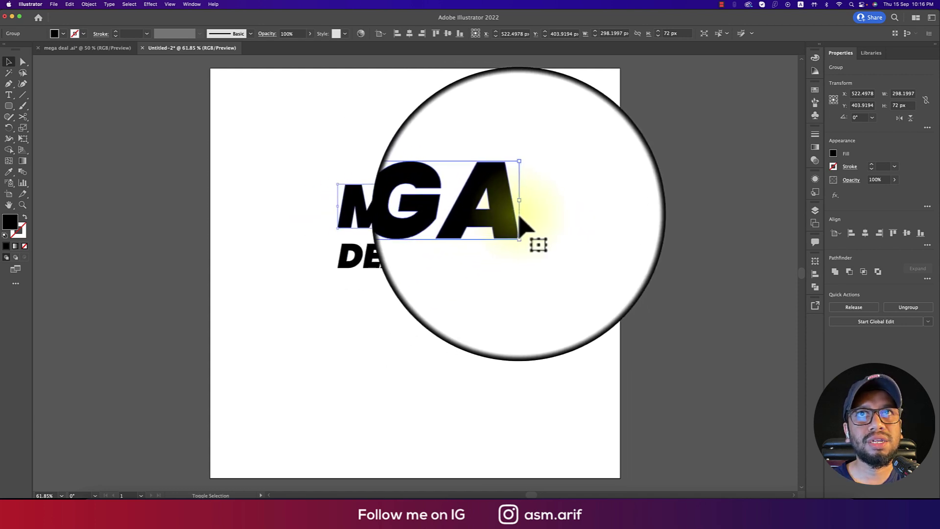
Enlarge the DEAL text to about 241 pt and convert it to outlines
{"action": "left_click", "coordinate": [418, 261]}
{"action": "left_click_drag", "start_coordinate": [424, 264], "coordinate": [535, 274]}
{"action": "right_click", "coordinate": [531, 279]}
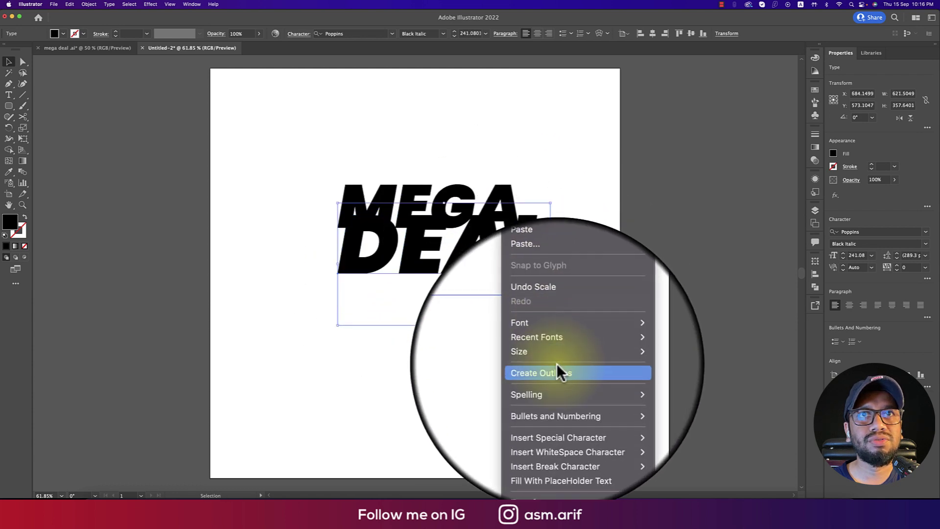
{"action": "left_click", "coordinate": [557, 367]}
Move the DEAL lettering closely below MEGA, shifted to its left, and nudge MEGA slightly right and down
{"action": "left_click_drag", "start_coordinate": [480, 255], "coordinate": [452, 281]}
{"action": "left_click_drag", "start_coordinate": [315, 147], "coordinate": [453, 196]}
{"action": "left_click_drag", "start_coordinate": [515, 219], "coordinate": [520, 223]}
Select both words together and slant them slightly further with the Shear tool
{"action": "left_click_drag", "start_coordinate": [309, 142], "coordinate": [566, 384]}
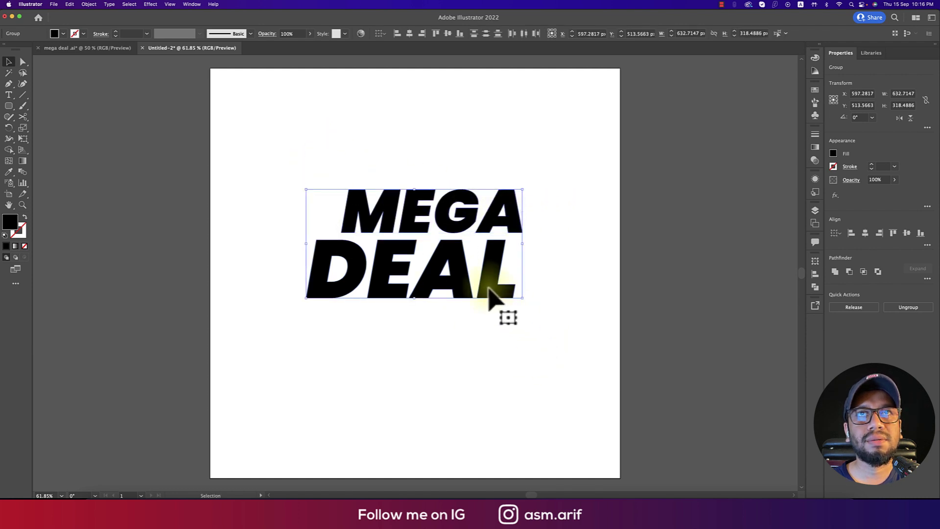
{"action": "left_click_drag", "start_coordinate": [524, 304], "coordinate": [529, 301]}
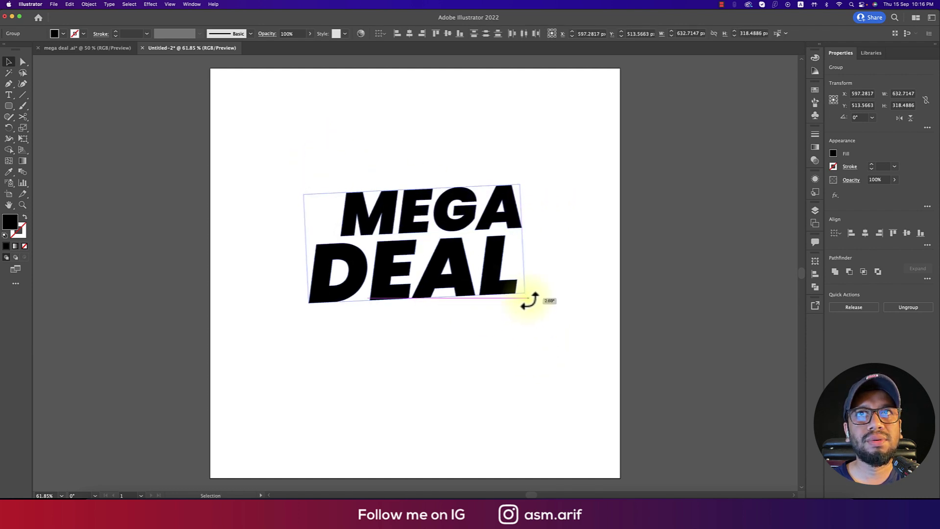
{"action": "key", "text": "super+z"}
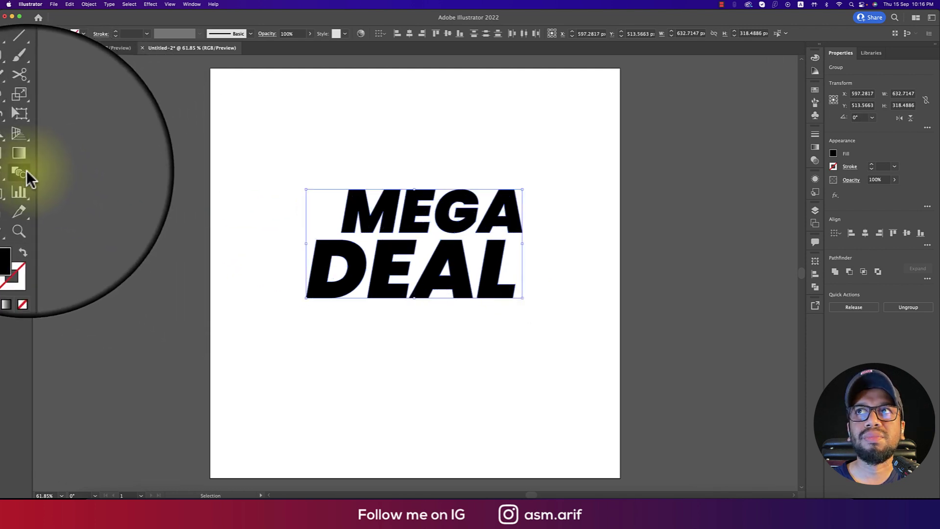
{"action": "left_click", "coordinate": [24, 131]}
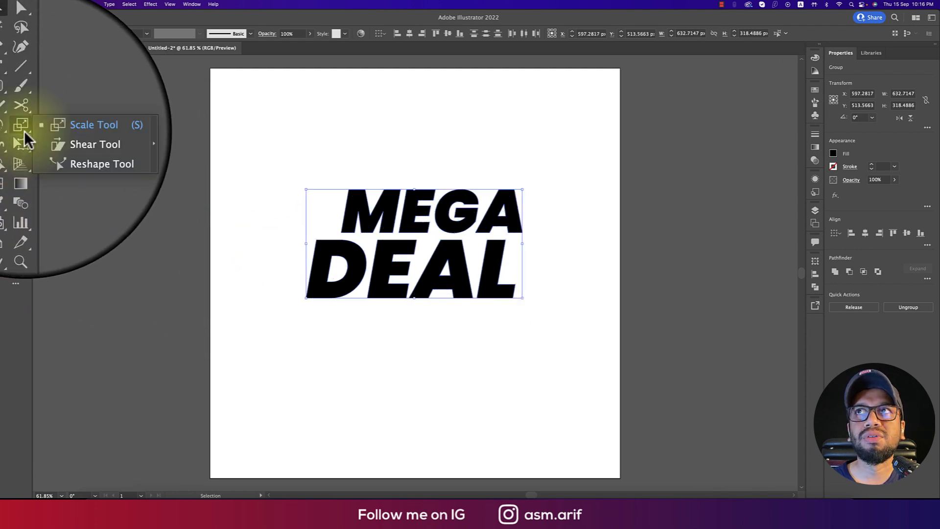
{"action": "left_click", "coordinate": [44, 140]}
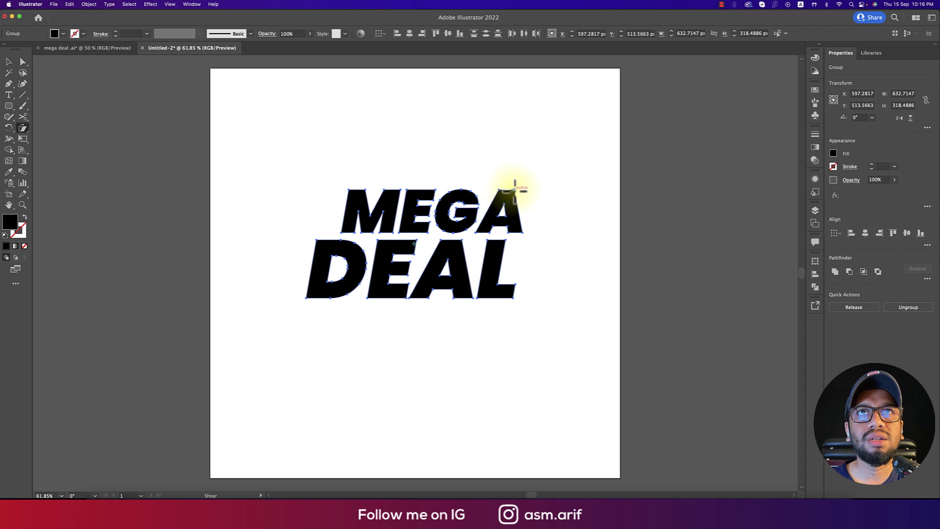
{"action": "left_click_drag", "start_coordinate": [518, 192], "coordinate": [520, 194]}
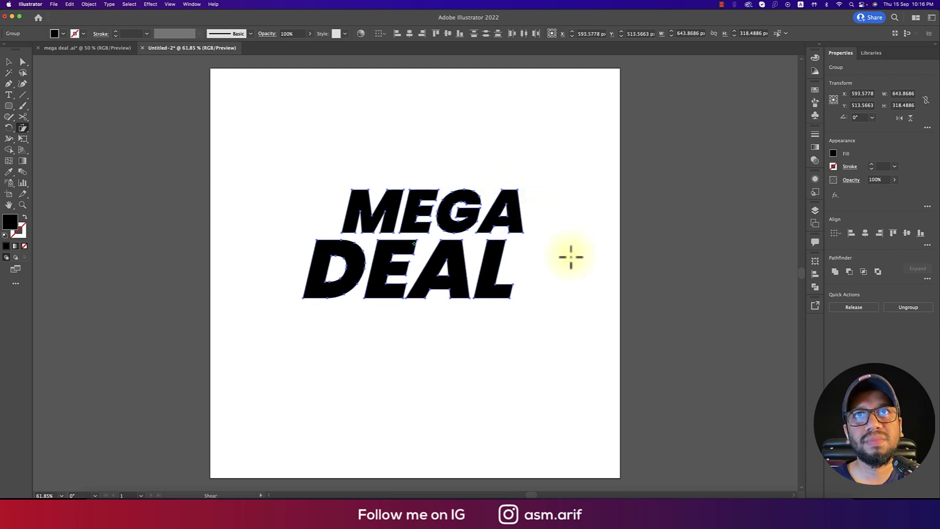
Copy the row of six colour circles from the mega deal document and paste it into the Untitled-2 document
{"action": "left_click", "coordinate": [486, 293]}
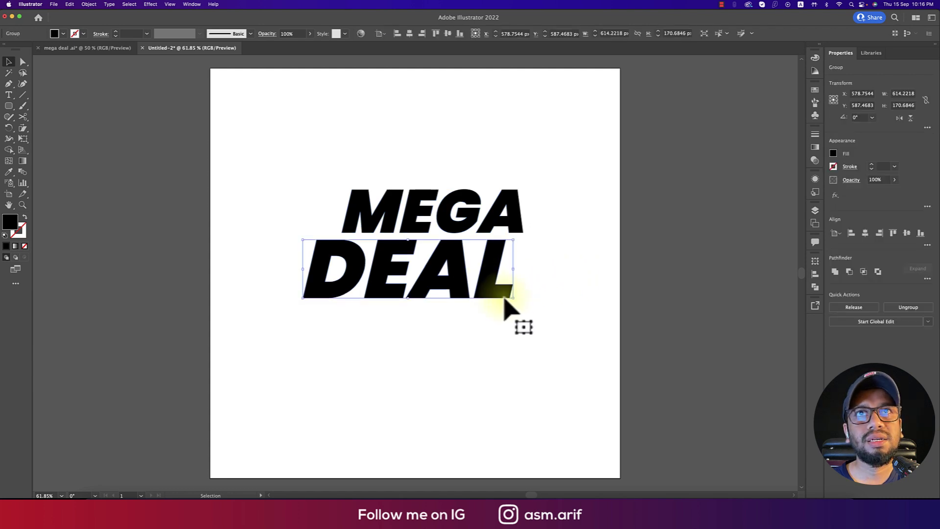
{"action": "left_click", "coordinate": [105, 48]}
{"action": "left_click_drag", "start_coordinate": [273, 241], "coordinate": [412, 261]}
{"action": "left_click_drag", "start_coordinate": [201, 214], "coordinate": [280, 267]}
{"action": "key", "text": "super+c"}
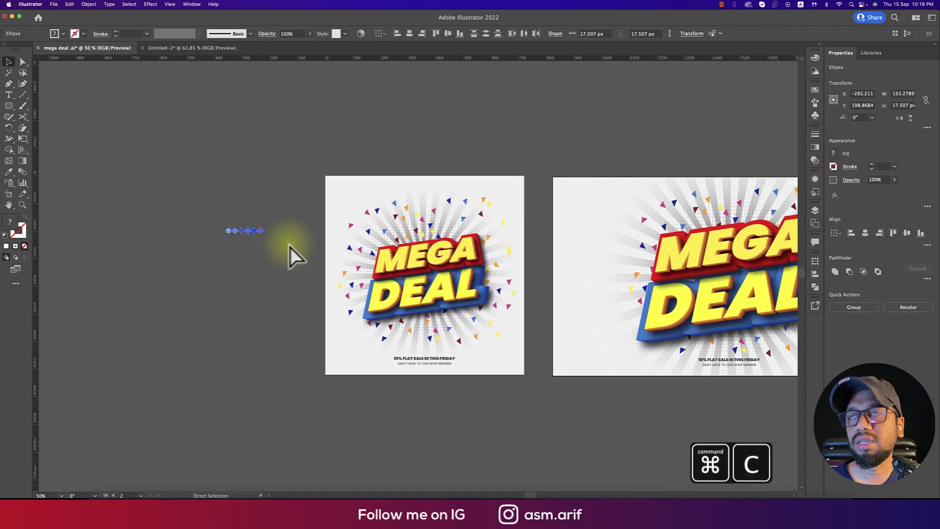
{"action": "left_click", "coordinate": [177, 48]}
{"action": "key", "text": "super+v"}
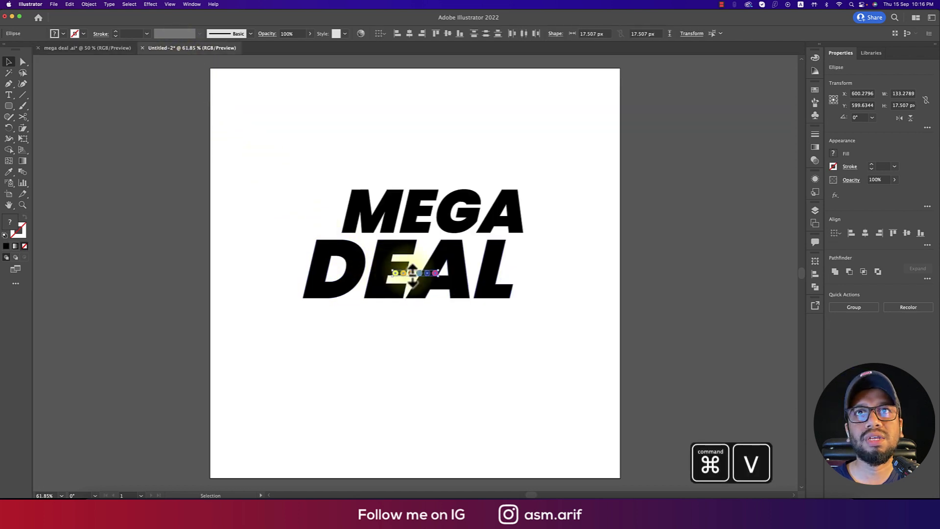
Enlarge the pasted circles to about 31 px each and place the row outside the artboard, to its lower left
{"action": "left_click_drag", "start_coordinate": [418, 280], "coordinate": [423, 455]}
{"action": "left_click", "coordinate": [508, 390]}
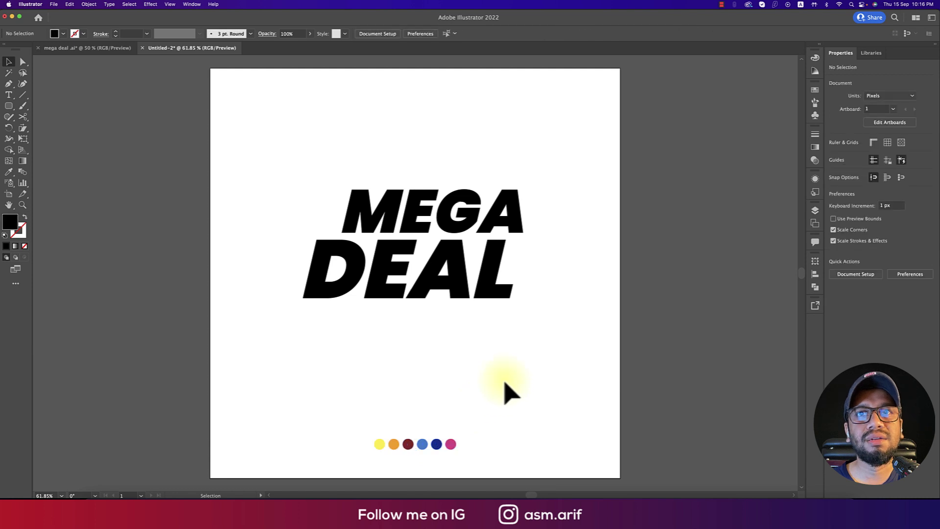
{"action": "left_click_drag", "start_coordinate": [475, 403], "coordinate": [538, 356]}
Duplicate the pink circle at the end of the row and fill the copy with light grey
{"action": "left_click_drag", "start_coordinate": [518, 398], "coordinate": [225, 384]}
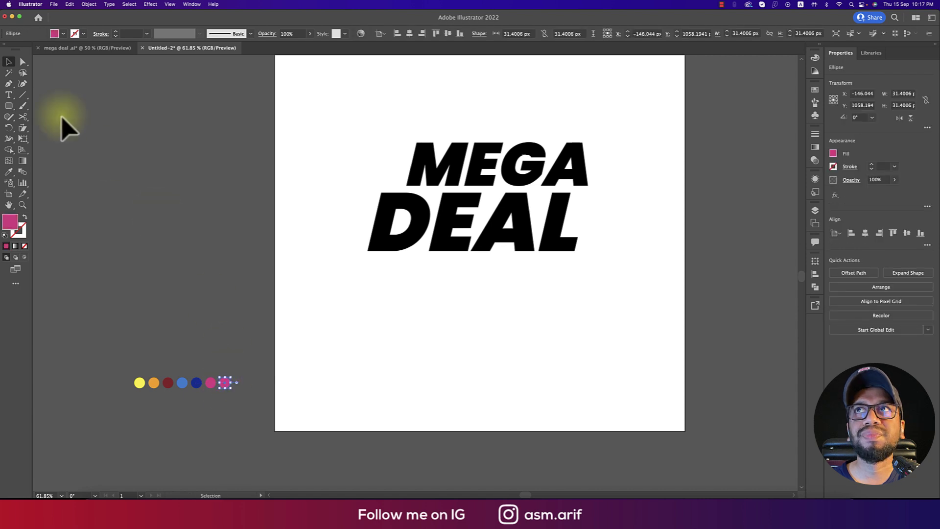
{"action": "left_click", "coordinate": [63, 33]}
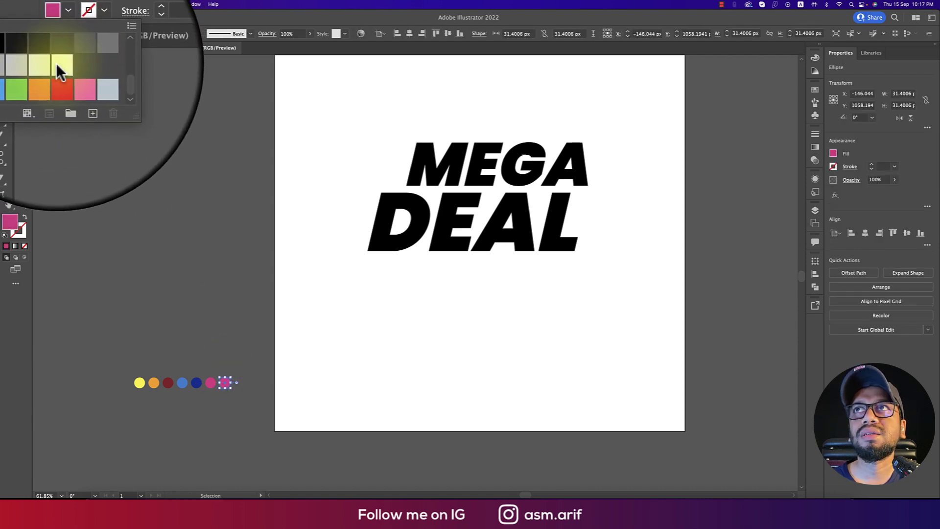
{"action": "left_click", "coordinate": [60, 64]}
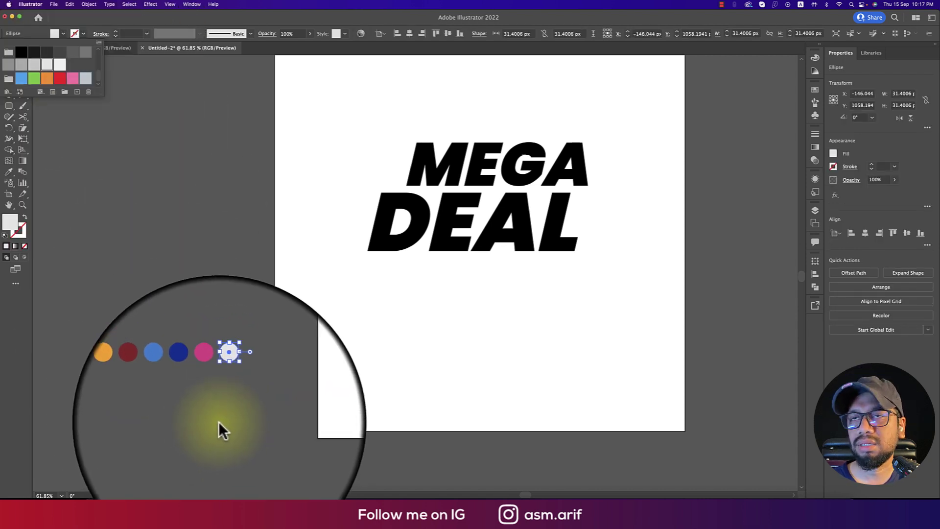
{"action": "key", "text": "super+d"}
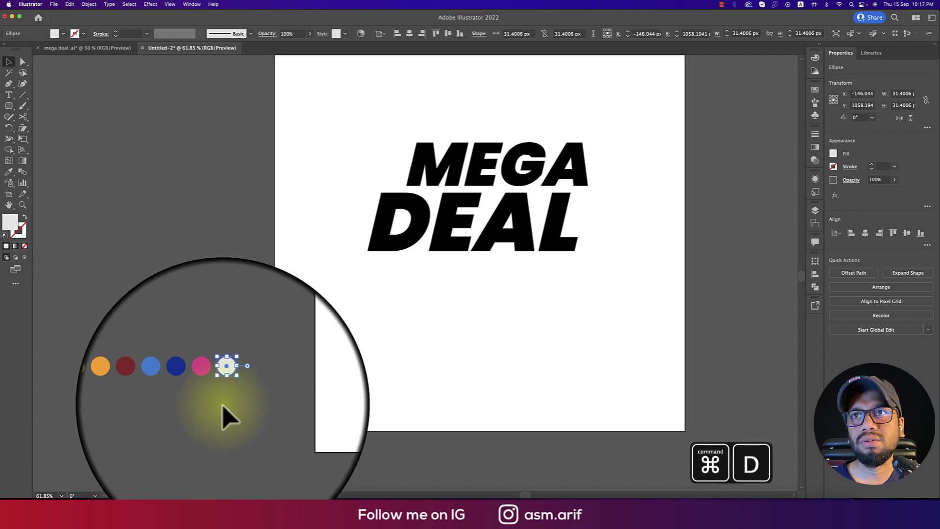
Duplicate the light grey circle beside it and fill the copy with dark red
{"action": "left_click_drag", "start_coordinate": [225, 383], "coordinate": [239, 384]}
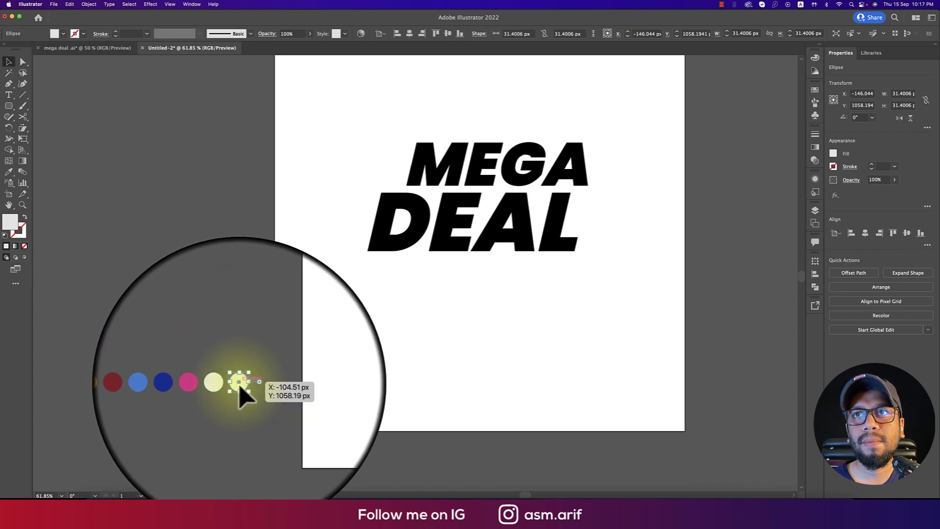
{"action": "left_click", "coordinate": [65, 34]}
{"action": "scroll", "coordinate": [49, 73], "scroll_direction": "up", "scroll_amount": 5}
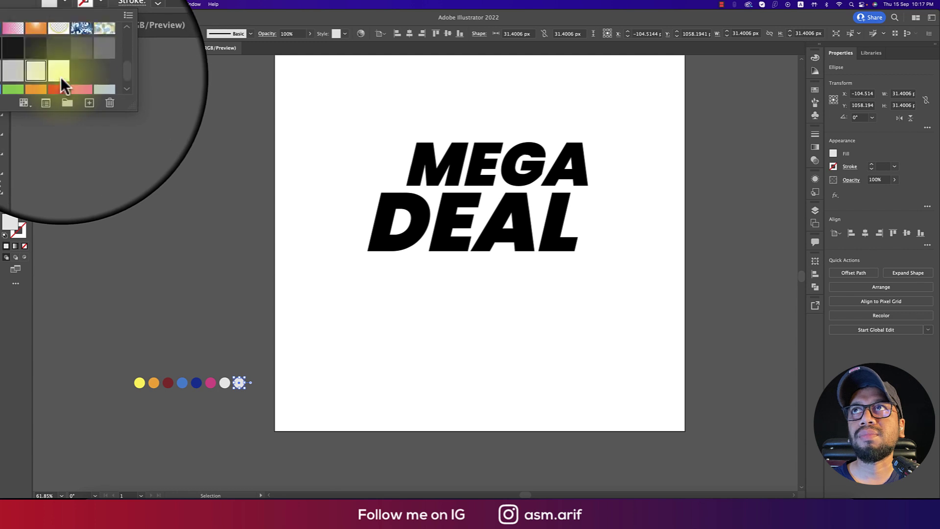
{"action": "left_click", "coordinate": [49, 68]}
{"action": "left_click", "coordinate": [216, 279]}
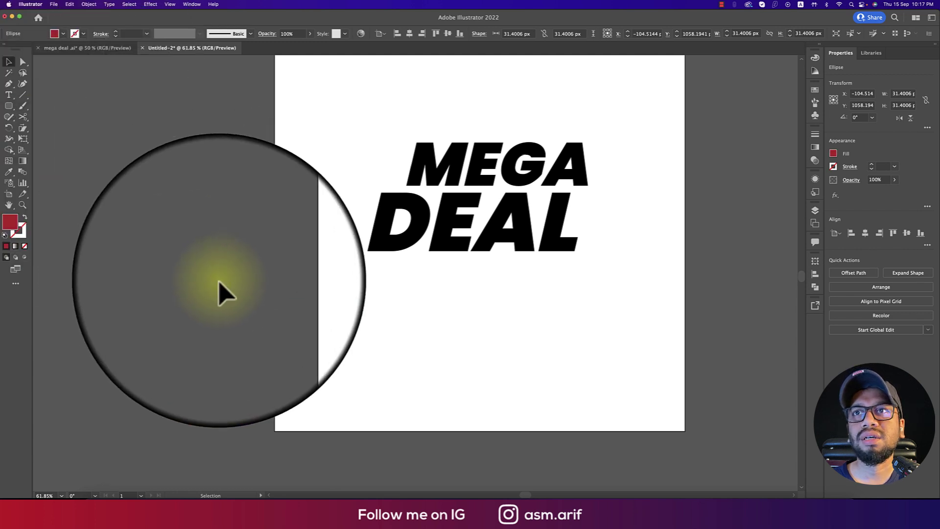
Duplicate the dark red circle at the row's end and fill the copy with a white-to-black linear gradient
{"action": "left_click_drag", "start_coordinate": [240, 385], "coordinate": [253, 383]}
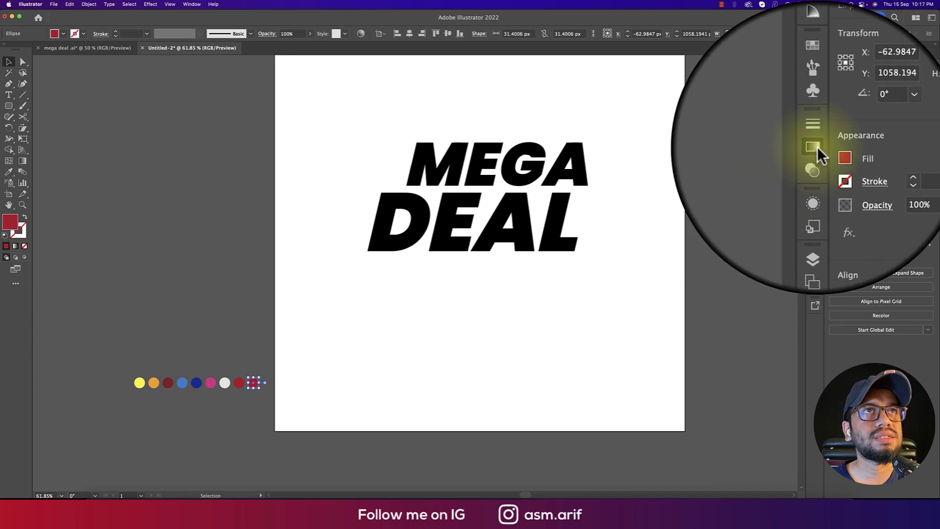
{"action": "left_click", "coordinate": [818, 146]}
{"action": "left_click", "coordinate": [705, 147]}
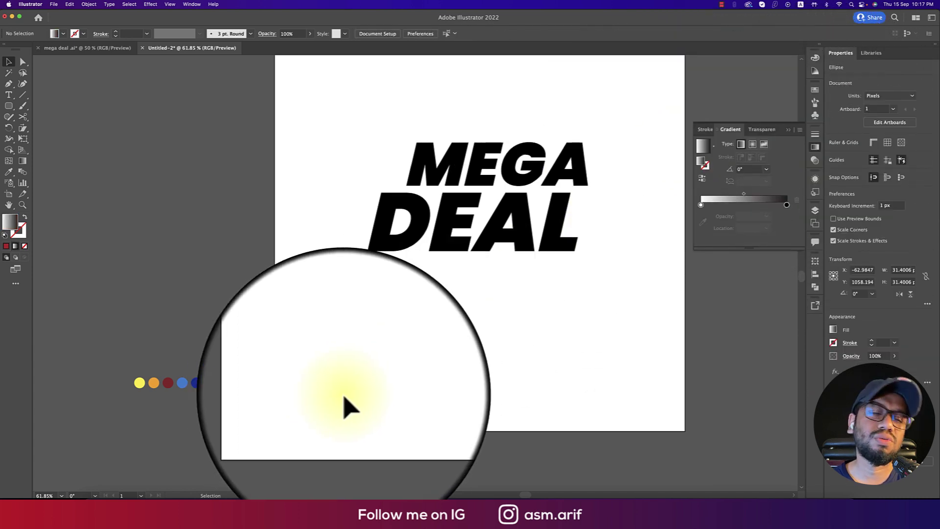
{"action": "left_click", "coordinate": [344, 399]}
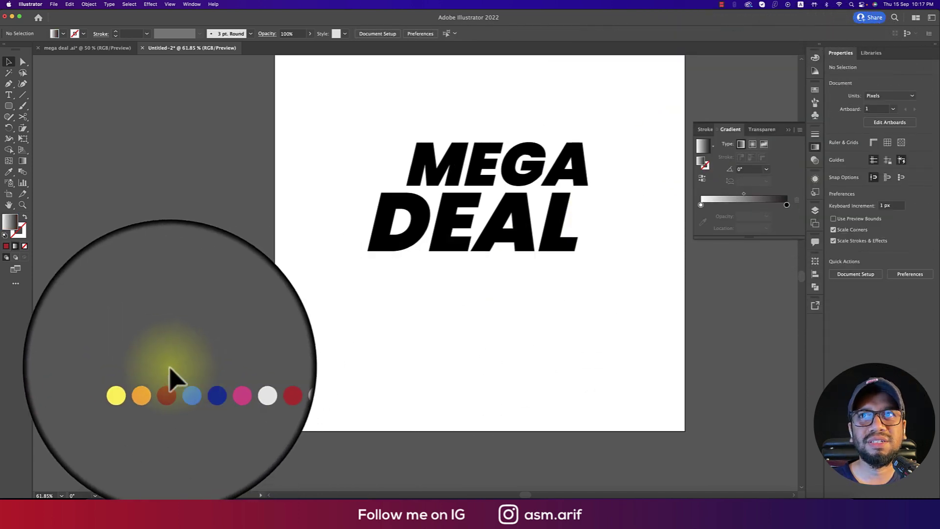
Select the whole row of colour circles and move it slightly farther left of the artboard
{"action": "left_click_drag", "start_coordinate": [111, 347], "coordinate": [269, 430]}
{"action": "left_click_drag", "start_coordinate": [255, 386], "coordinate": [244, 387]}
{"action": "left_click", "coordinate": [253, 417]}
{"action": "key", "text": "space"}
{"action": "left_click_drag", "start_coordinate": [517, 302], "coordinate": [455, 333]}
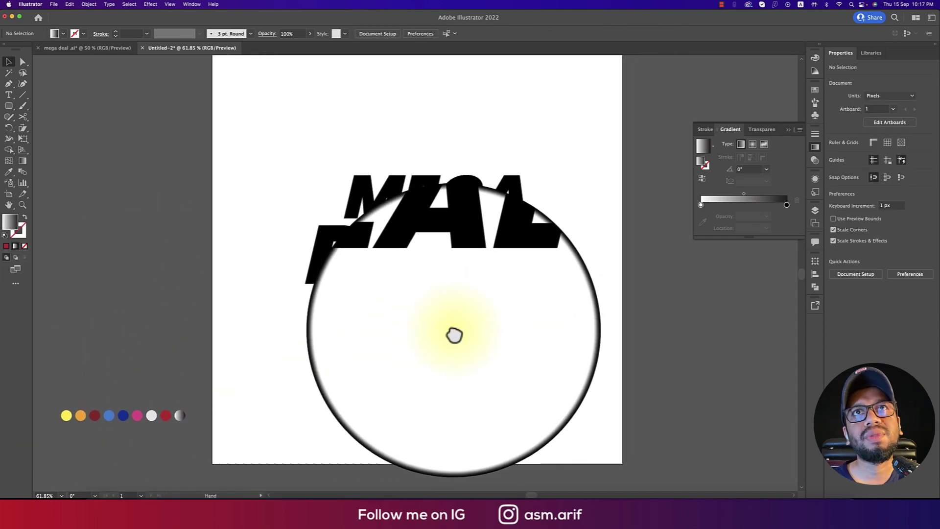
{"action": "left_click", "coordinate": [495, 212]}
{"action": "scroll", "coordinate": [473, 194], "scroll_direction": "up", "scroll_amount": 5}
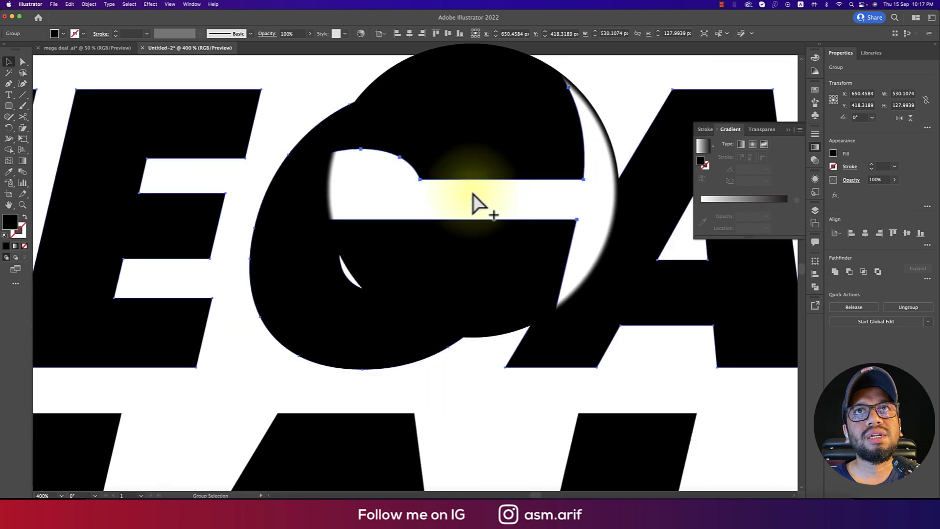
{"action": "scroll", "coordinate": [473, 194], "scroll_direction": "down", "scroll_amount": 3}
{"action": "left_click", "coordinate": [603, 267]}
{"action": "left_click", "coordinate": [522, 314]}
{"action": "key", "text": "space"}
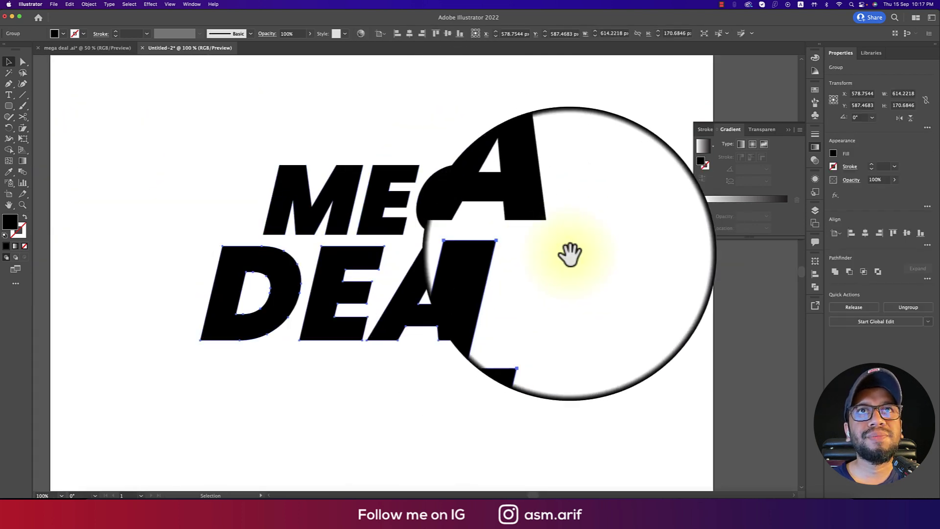
{"action": "left_click_drag", "start_coordinate": [571, 253], "coordinate": [532, 272]}
Duplicate MEGA about 57 px right and 14 px down, fill the copy with the orange circle's colour, and send it behind the original
{"action": "left_click", "coordinate": [510, 236]}
{"action": "scroll", "coordinate": [521, 250], "scroll_direction": "down", "scroll_amount": 2}
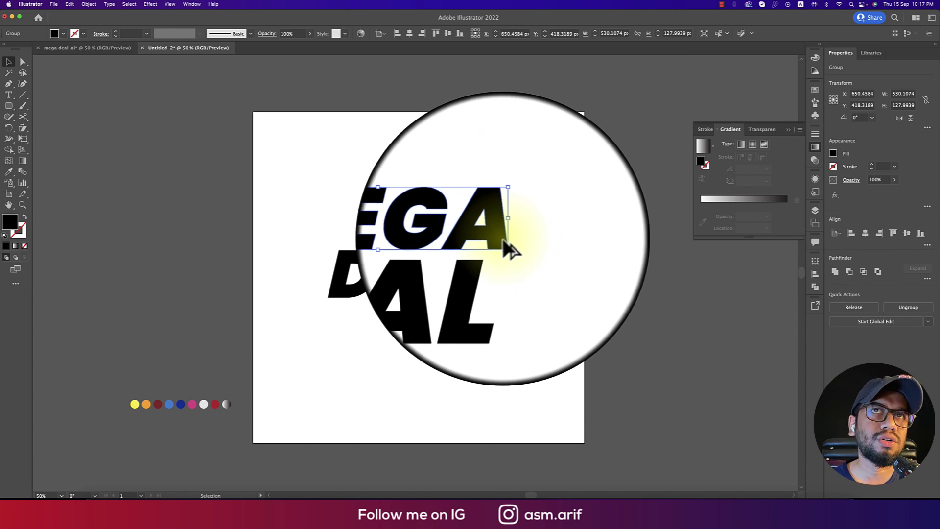
{"action": "mouse_move", "coordinate": [505, 245]}
{"action": "left_mouse_down"}
{"action": "mouse_move", "coordinate": [524, 251]}
{"action": "mouse_move", "coordinate": [520, 243]}
{"action": "left_mouse_up"}
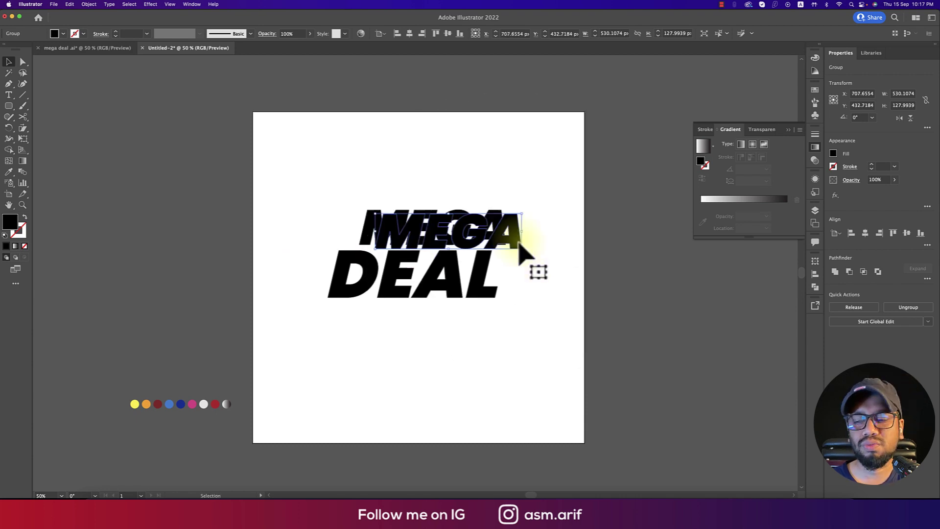
{"action": "key", "text": "i"}
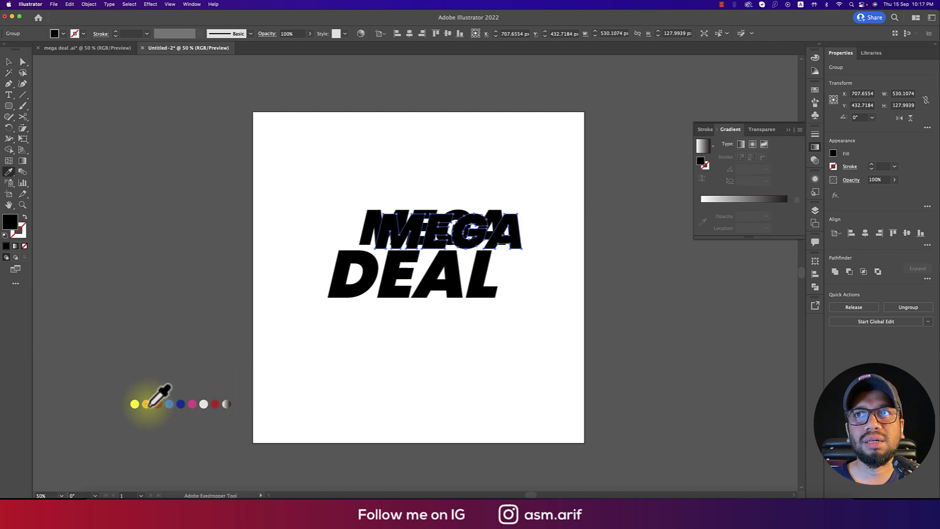
{"action": "left_click", "coordinate": [148, 405]}
{"action": "key", "text": "super+bracketleft"}
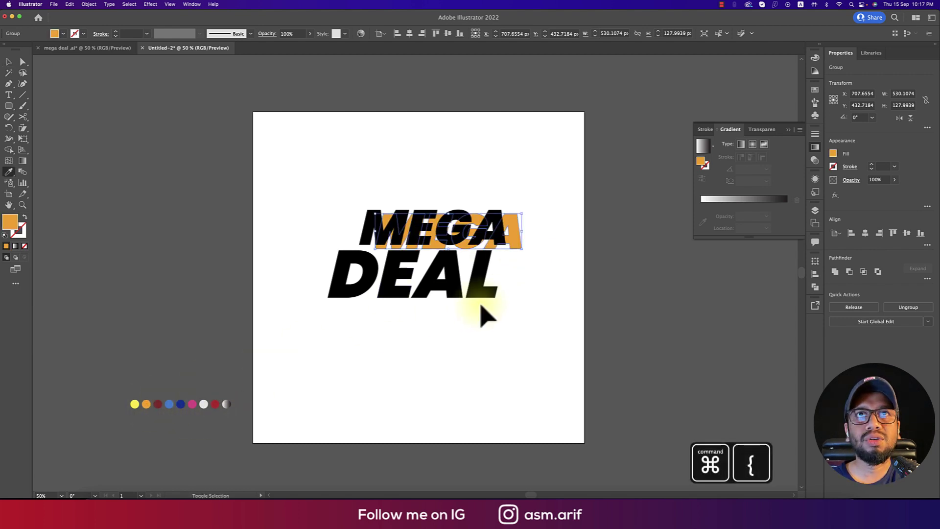
Fill the front MEGA lettering with the yellow sampled from the first colour circle
{"action": "left_click", "coordinate": [504, 245], "text": "super"}
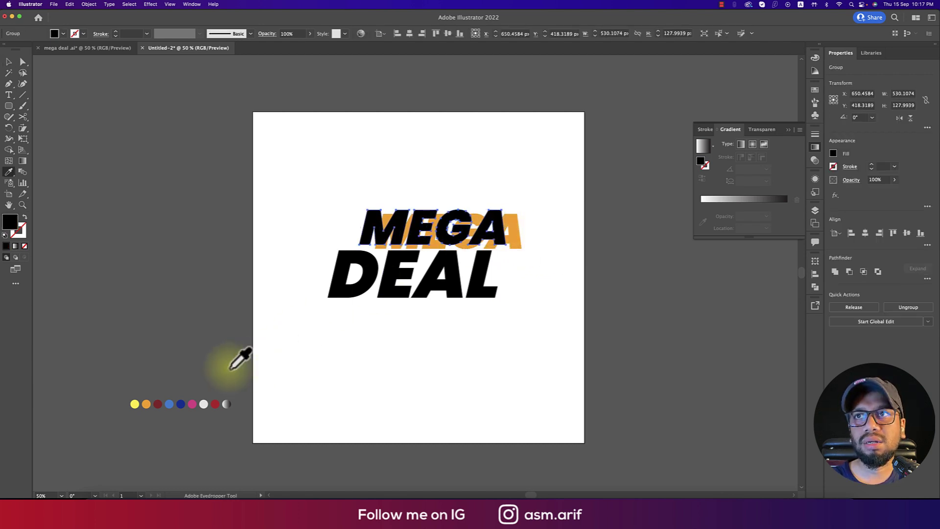
{"action": "left_click", "coordinate": [135, 403]}
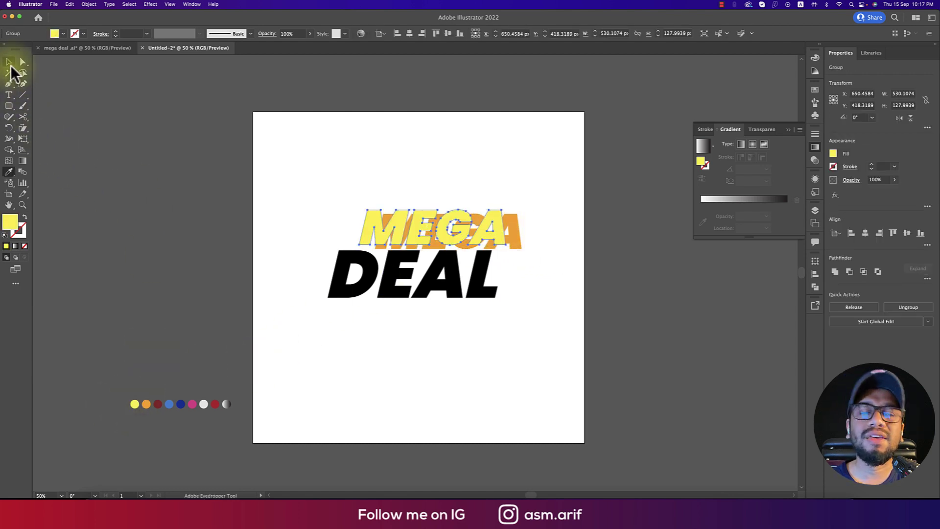
{"action": "left_click", "coordinate": [9, 63]}
{"action": "left_click", "coordinate": [360, 179]}
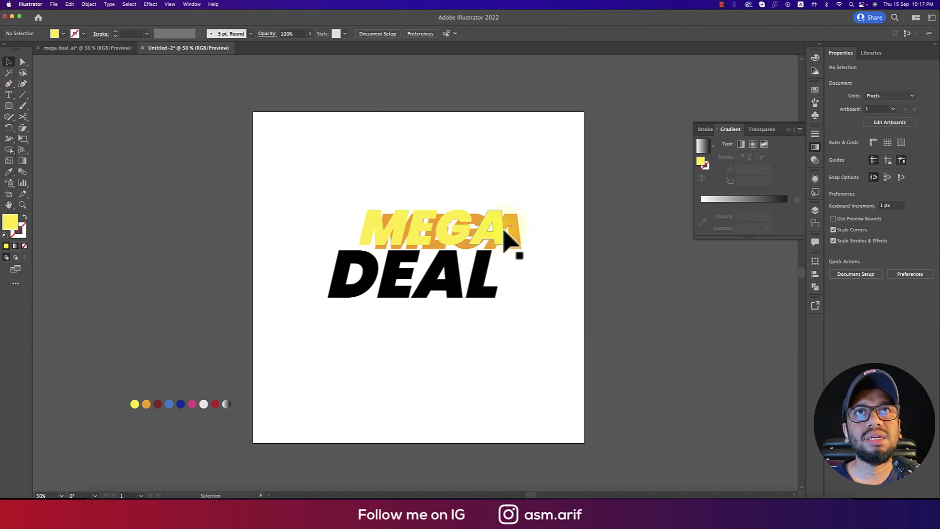
Shift the orange MEGA copy about 19 px left and 3 px up, closer to the yellow lettering
{"action": "left_click", "coordinate": [474, 224]}
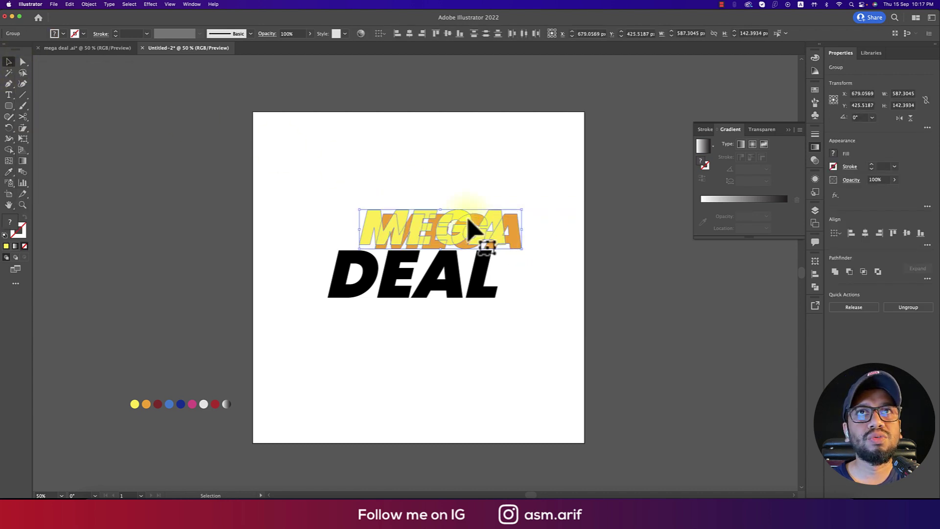
{"action": "left_click", "coordinate": [545, 220]}
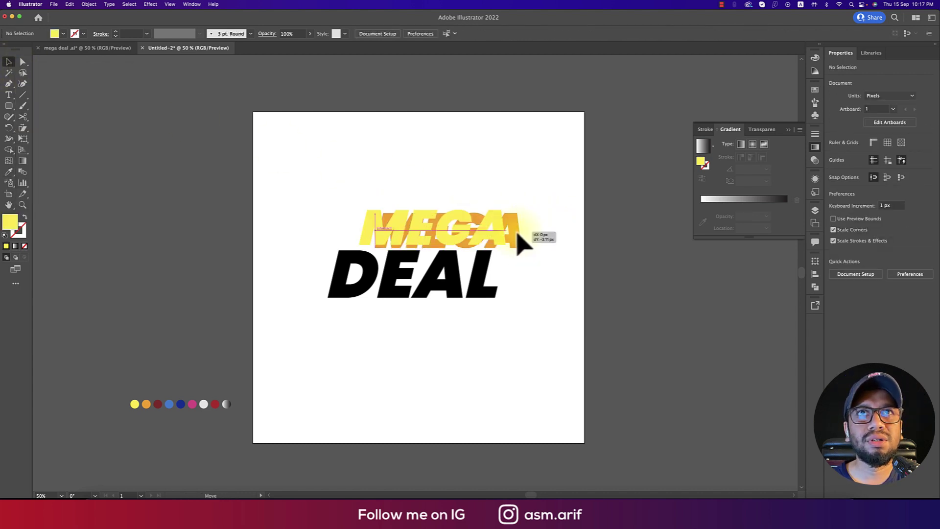
{"action": "left_click_drag", "start_coordinate": [516, 232], "coordinate": [518, 238]}
Select the yellow and orange MEGA letterings and join them with the Blend tool
{"action": "left_click", "coordinate": [536, 223]}
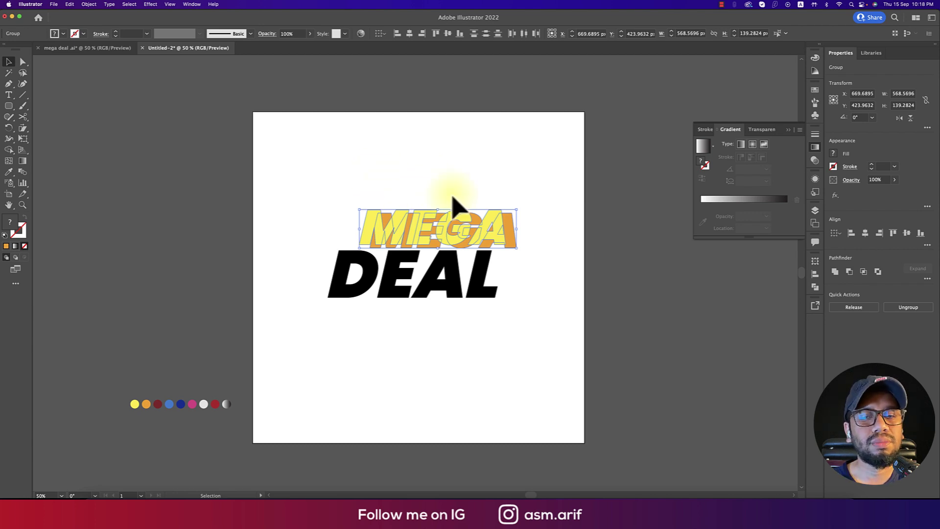
{"action": "left_click", "coordinate": [22, 172]}
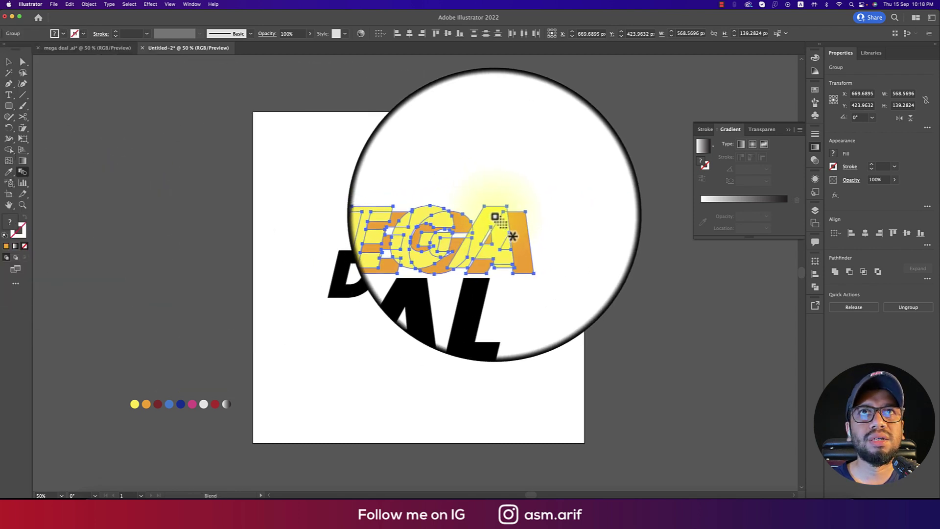
{"action": "left_click", "coordinate": [495, 215]}
{"action": "left_click", "coordinate": [509, 228]}
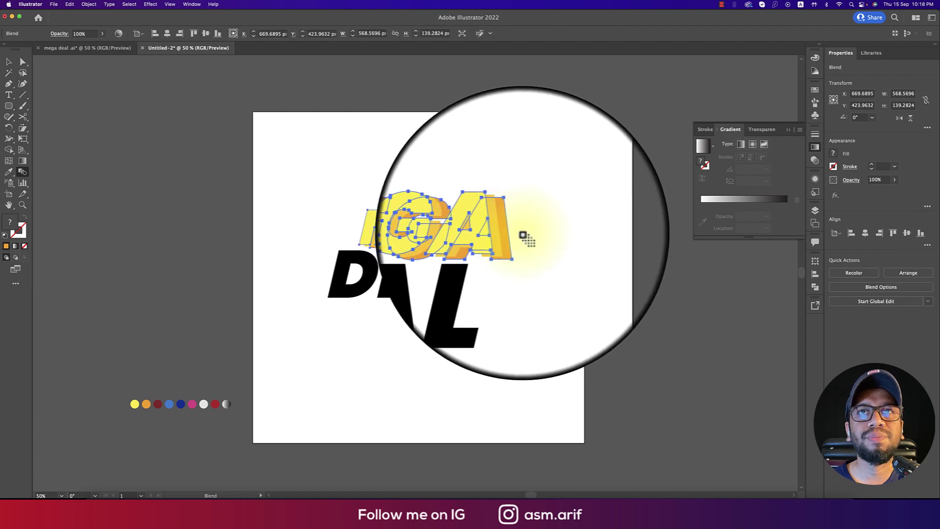
Set the MEGA blend's spacing to Specified Steps with 50 steps
{"action": "double_click", "coordinate": [23, 172]}
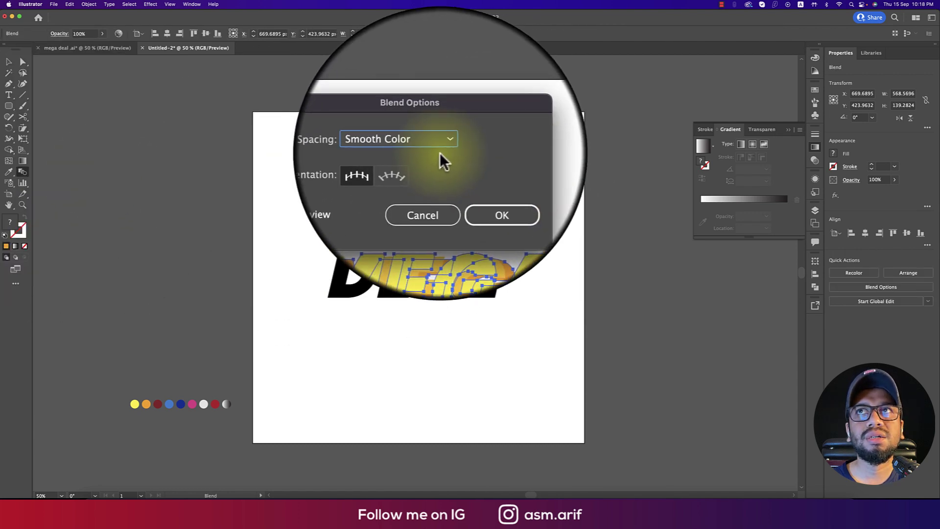
{"action": "left_click", "coordinate": [439, 150]}
{"action": "left_click", "coordinate": [430, 165]}
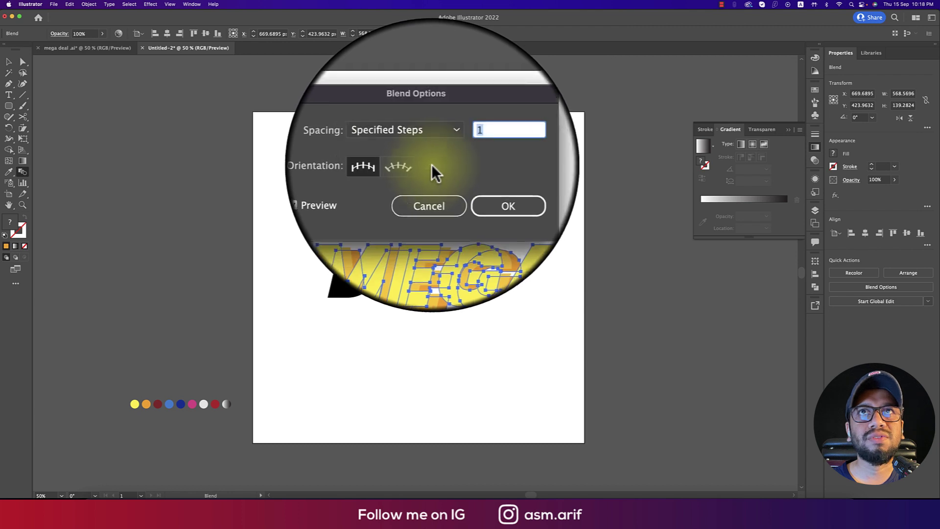
{"action": "type", "text": "5"}
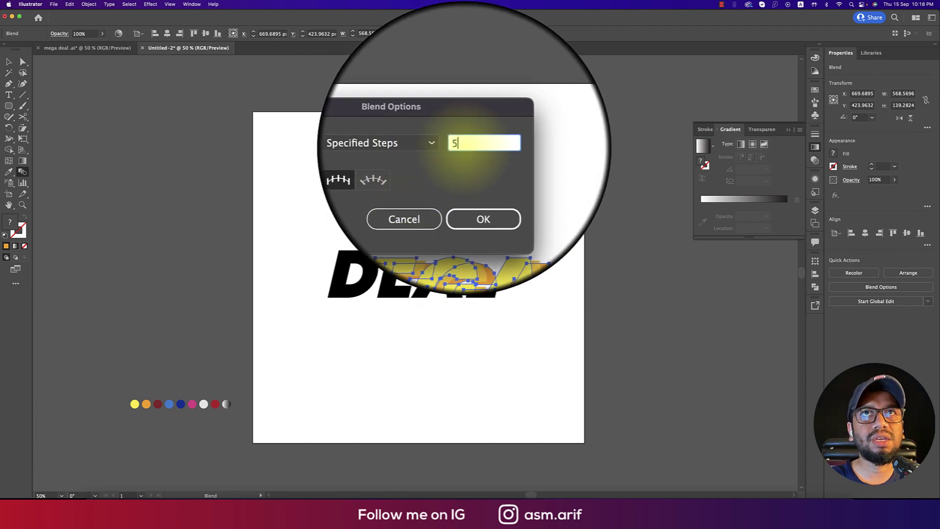
{"action": "type", "text": "0"}
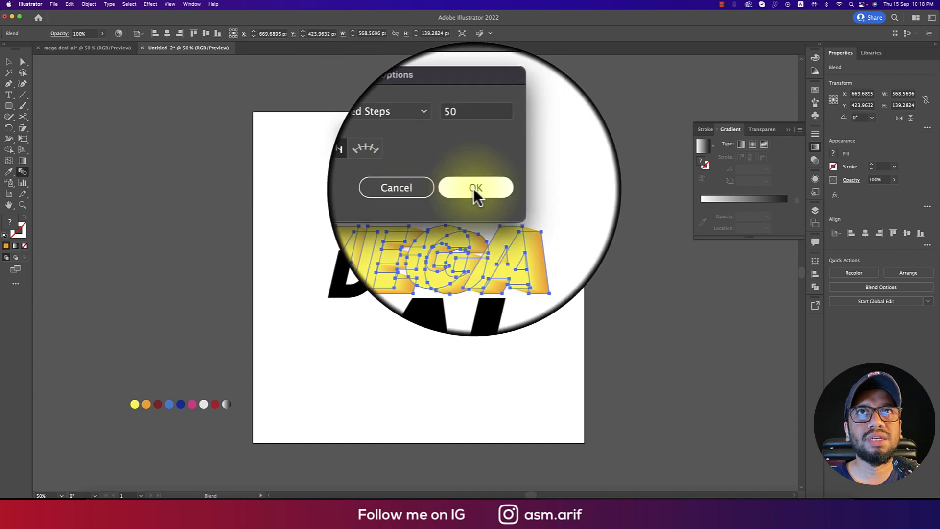
{"action": "left_click", "coordinate": [474, 188]}
{"action": "left_click", "coordinate": [9, 62]}
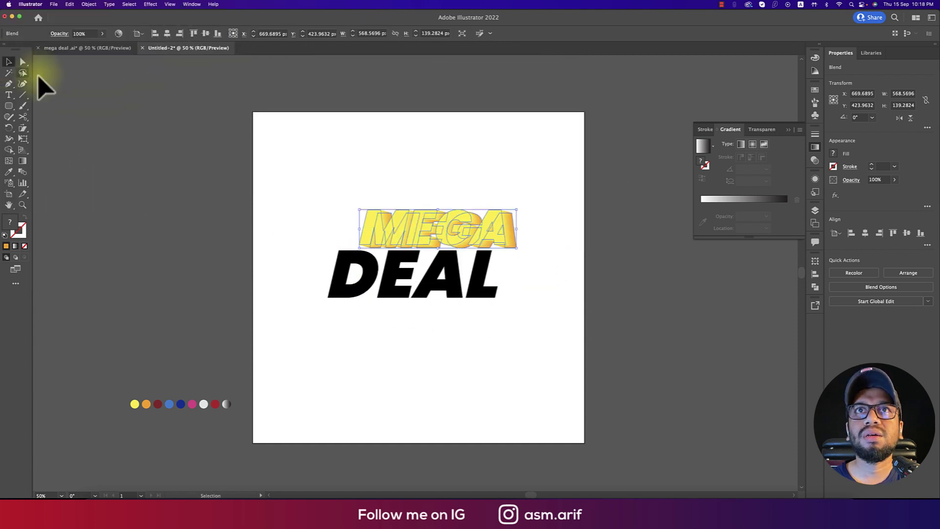
{"action": "left_click", "coordinate": [530, 217]}
Open the MEGA blend in isolation and fill its front yellow lettering with the orange sampled from the second colour circle
{"action": "left_click_drag", "start_coordinate": [544, 235], "coordinate": [534, 222]}
{"action": "left_click", "coordinate": [488, 214]}
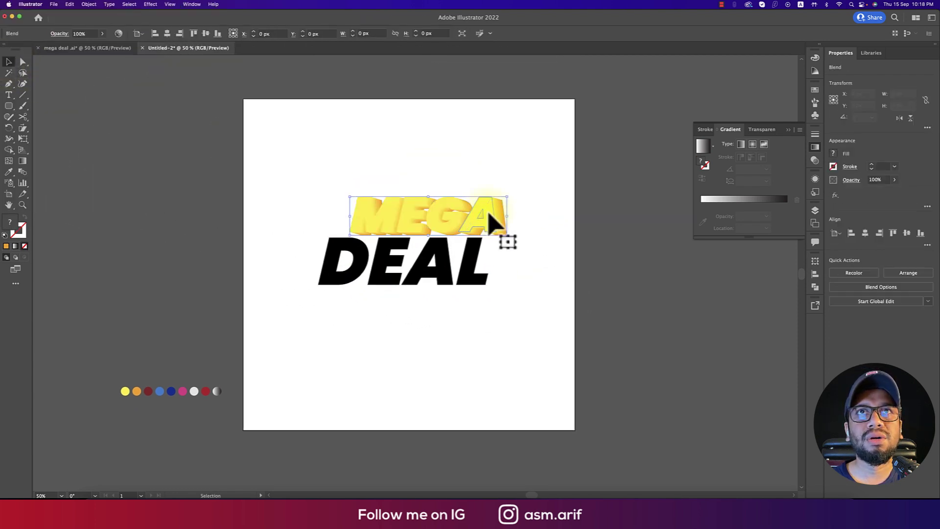
{"action": "double_click", "coordinate": [489, 214]}
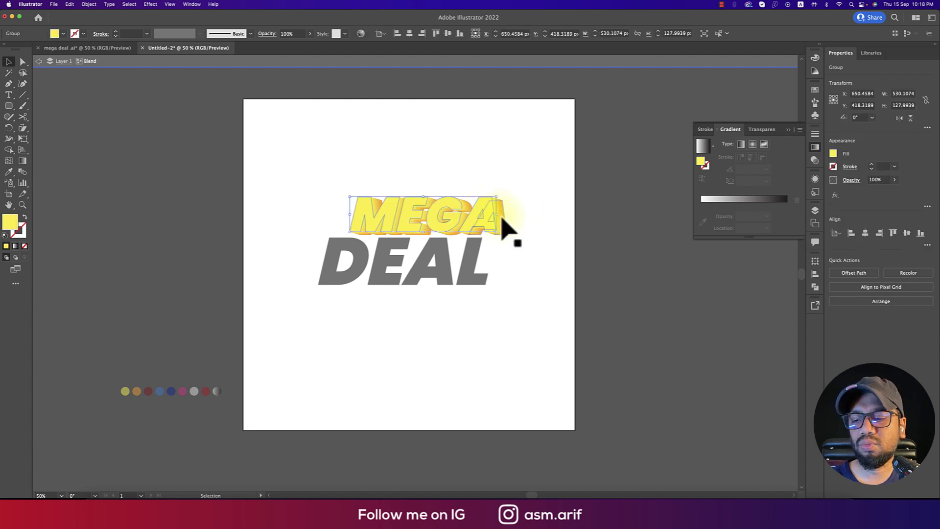
{"action": "key", "text": "i"}
{"action": "left_click", "coordinate": [137, 392]}
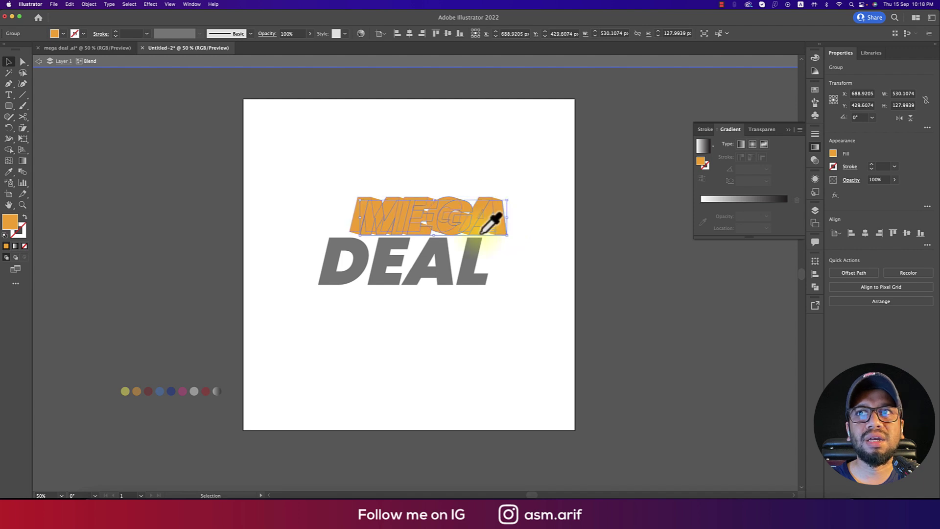
Fill the back MEGA lettering in the blend with the dark red sampled from the third colour circle, and leave isolation
{"action": "key", "text": "i"}
{"action": "left_click", "coordinate": [148, 391]}
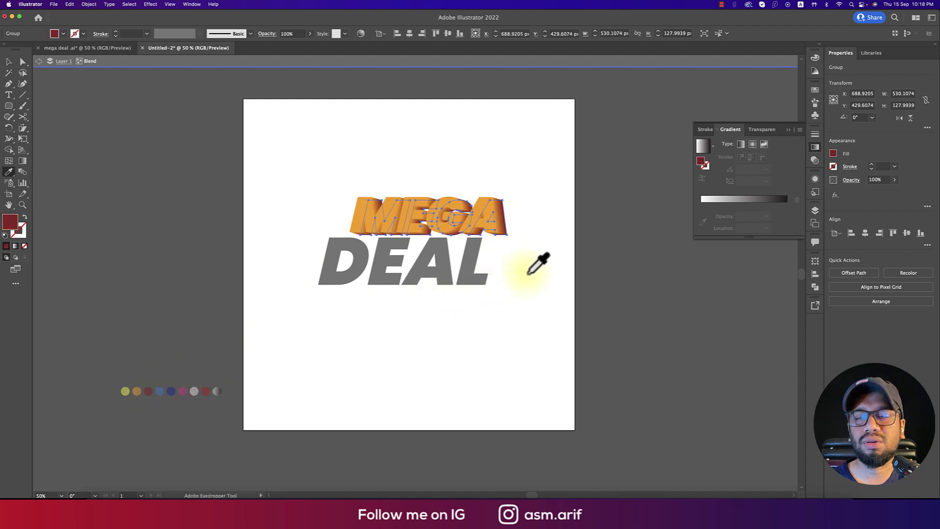
{"action": "double_click", "coordinate": [516, 245]}
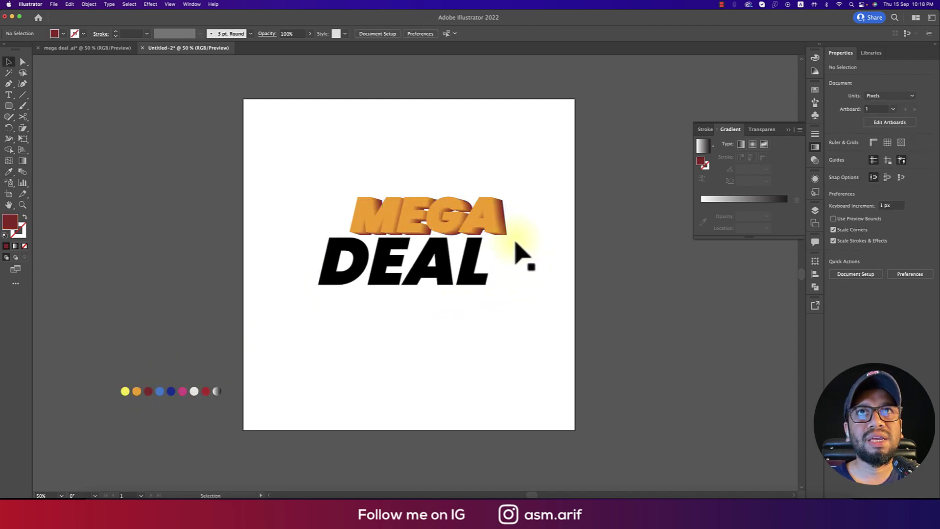
Copy the front orange MEGA lettering out of the blend and paste it in place in front, outside the blend
{"action": "double_click", "coordinate": [488, 215]}
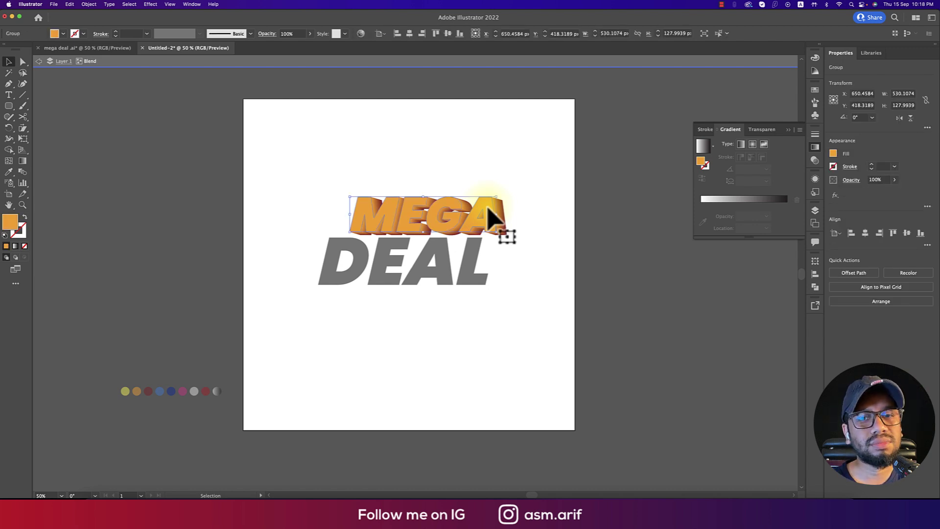
{"action": "key", "text": "super+c"}
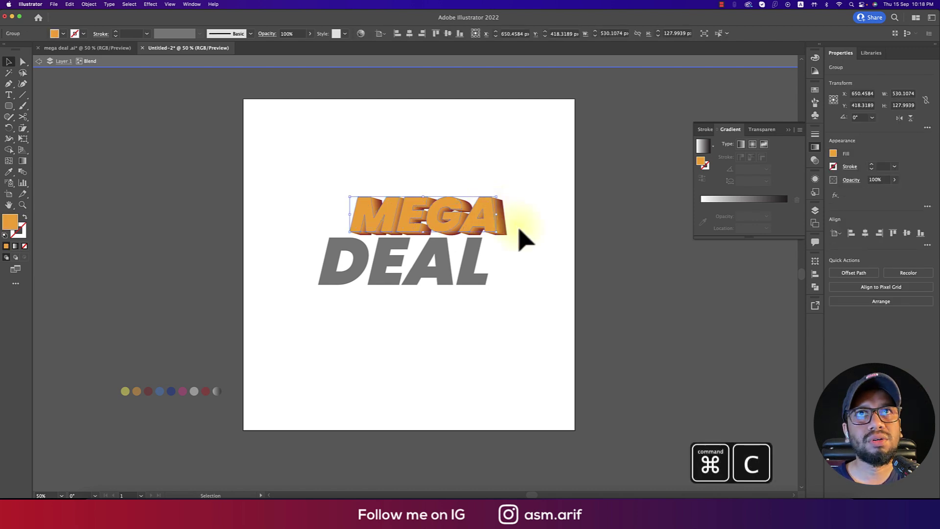
{"action": "double_click", "coordinate": [521, 238]}
{"action": "key", "text": "super+f"}
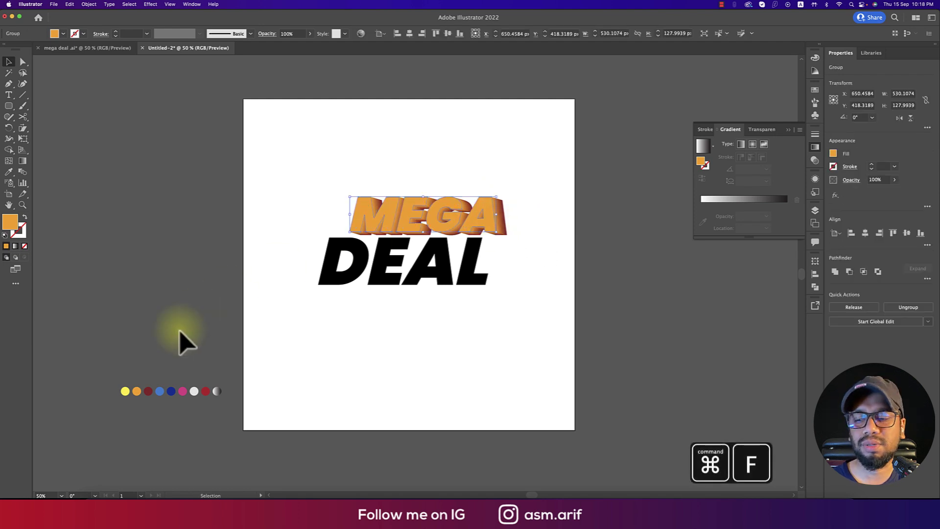
Fill the pasted MEGA lettering with the yellow sampled from the first colour circle, and deselect it
{"action": "key", "text": "i"}
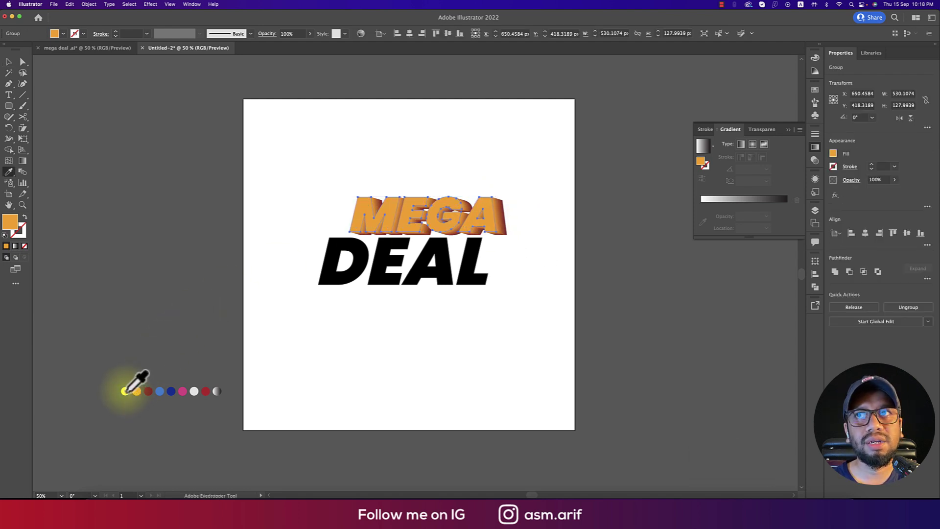
{"action": "left_click", "coordinate": [125, 390]}
{"action": "left_click", "coordinate": [9, 62]}
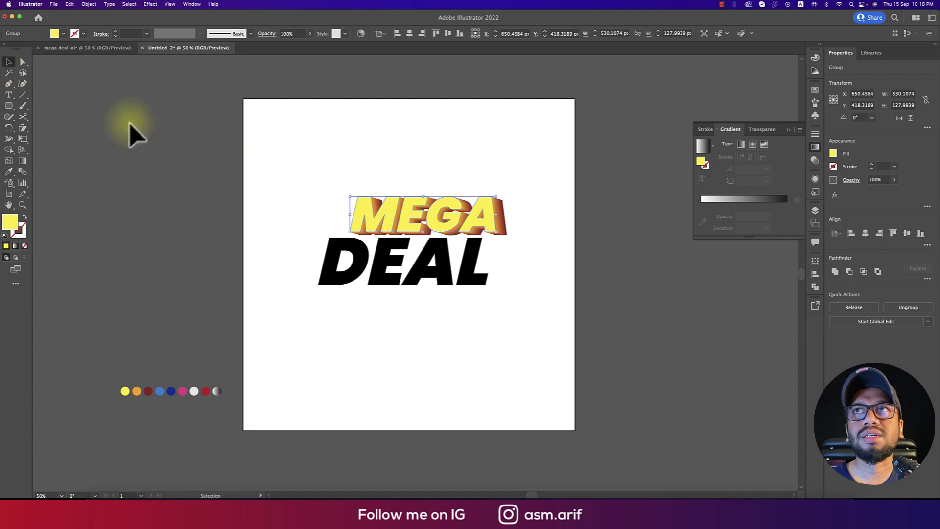
{"action": "left_click", "coordinate": [315, 157]}
{"action": "left_click_drag", "start_coordinate": [563, 216], "coordinate": [562, 216]}
{"action": "left_click", "coordinate": [530, 236]}
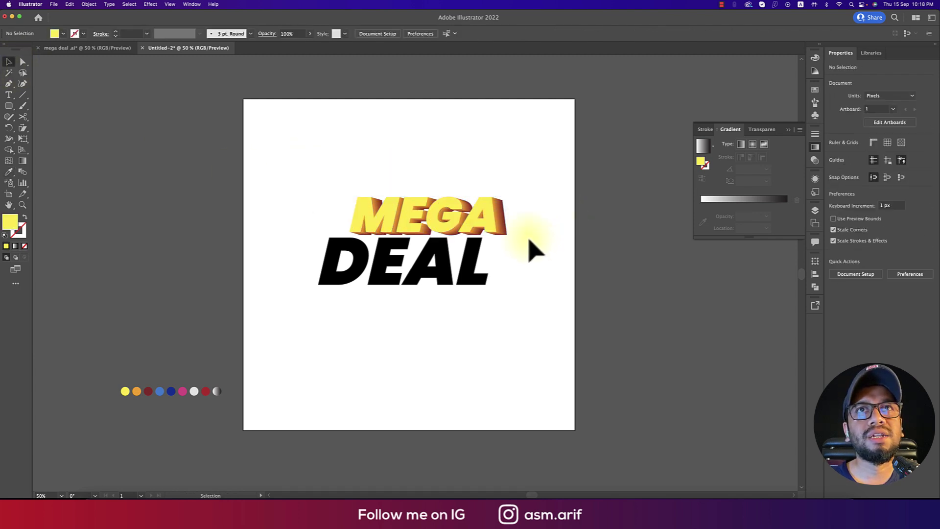
Inside the MEGA blend, shift the dark red back lettering left and slightly down to shorten the sideways extrusion
{"action": "scroll", "coordinate": [520, 235], "scroll_direction": "up", "scroll_amount": 3}
{"action": "left_click", "coordinate": [482, 230]}
{"action": "double_click", "coordinate": [483, 234]}
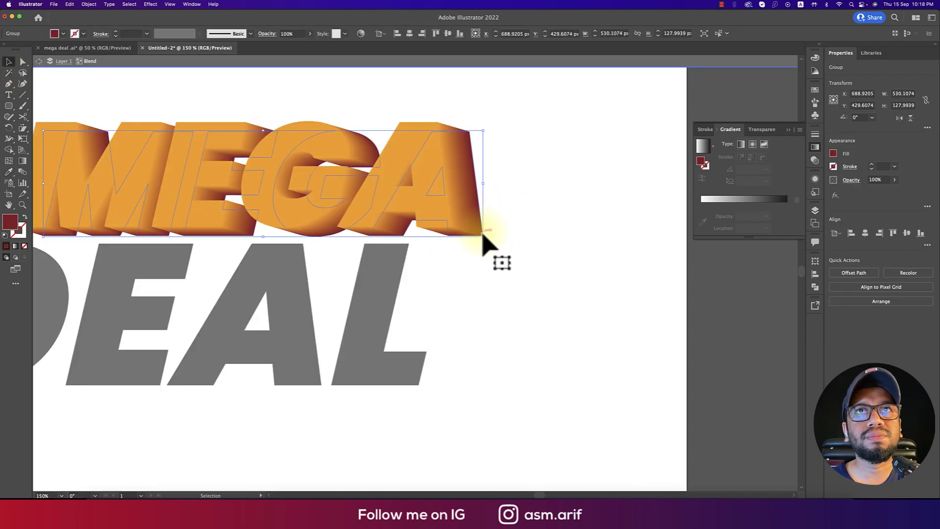
{"action": "mouse_move", "coordinate": [482, 234]}
{"action": "left_mouse_down"}
{"action": "mouse_move", "coordinate": [469, 246]}
{"action": "mouse_move", "coordinate": [466, 239]}
{"action": "left_mouse_up"}
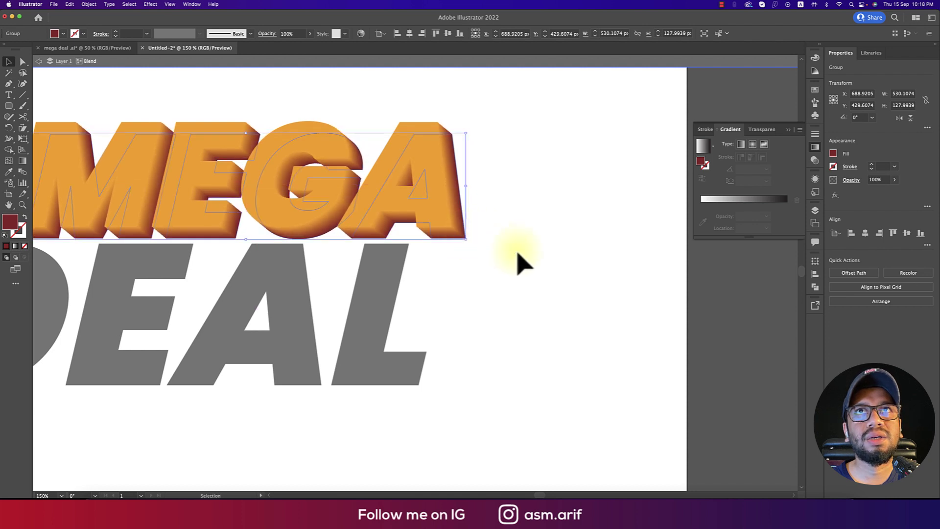
{"action": "double_click", "coordinate": [528, 266]}
{"action": "key", "text": "super+0"}
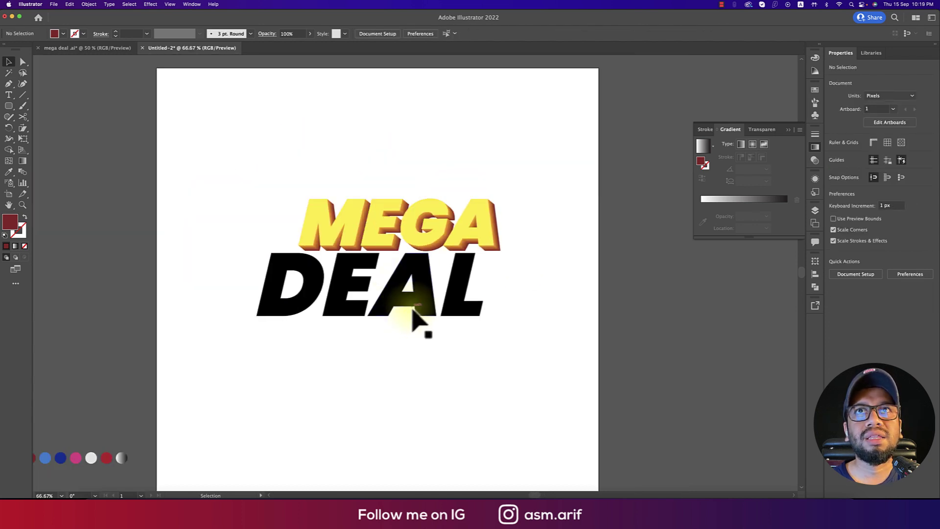
Move the black DEAL lettering slightly down, away from MEGA, to about X 572 px and Y 607 px
{"action": "left_click_drag", "start_coordinate": [412, 309], "coordinate": [410, 317]}
{"action": "left_click", "coordinate": [494, 339]}
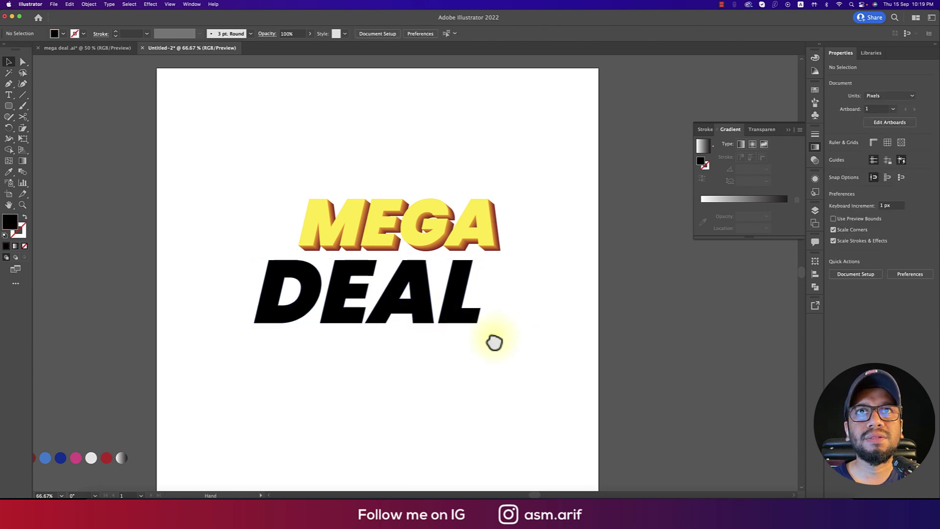
{"action": "key", "text": "super+minus"}
{"action": "left_click_drag", "start_coordinate": [510, 336], "coordinate": [525, 315]}
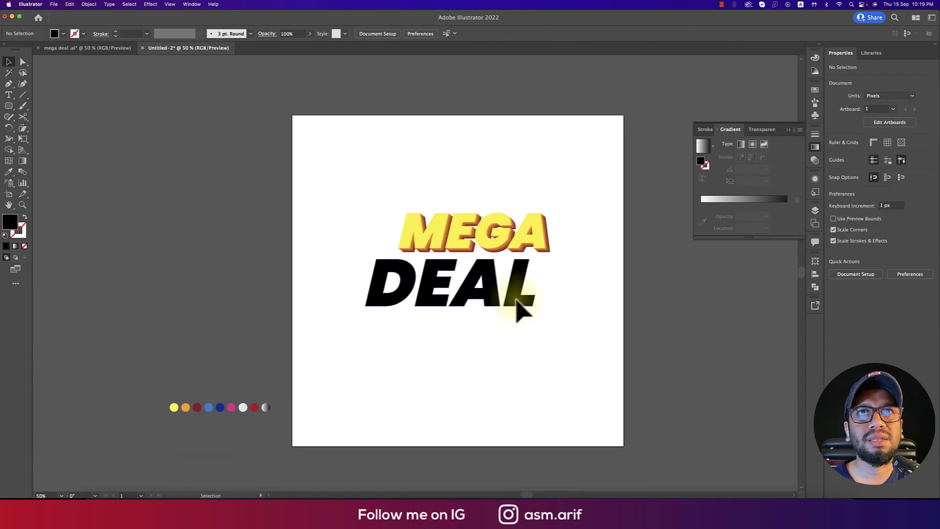
Fill the DEAL lettering with the orange sampled from the second colour circle
{"action": "left_click", "coordinate": [522, 310]}
{"action": "key", "text": "i"}
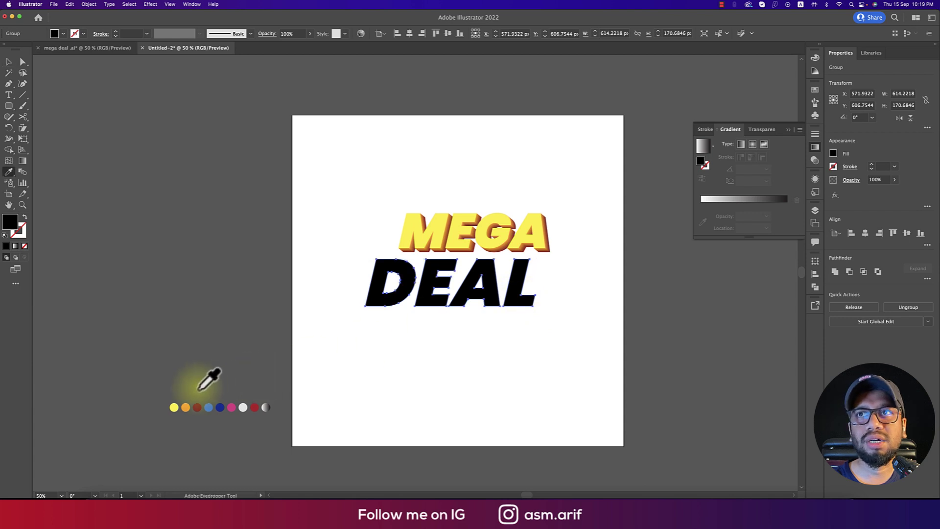
{"action": "left_click", "coordinate": [185, 407]}
Duplicate the orange DEAL lettering about 26 px to the right and 19 px down, and send the copy behind the original
{"action": "key", "text": "v"}
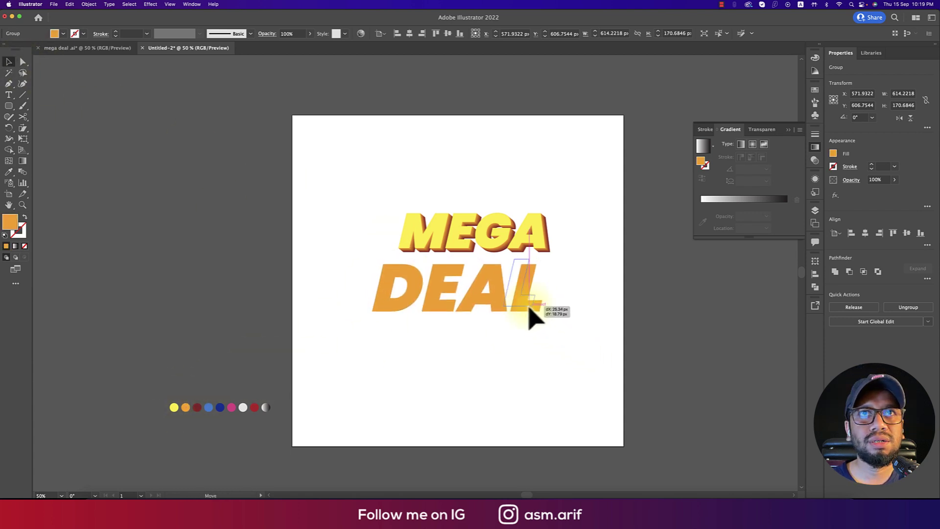
{"action": "key", "text": "super+z"}
{"action": "left_click_drag", "start_coordinate": [521, 305], "coordinate": [528, 312]}
{"action": "key", "text": "super+shift+bracketleft"}
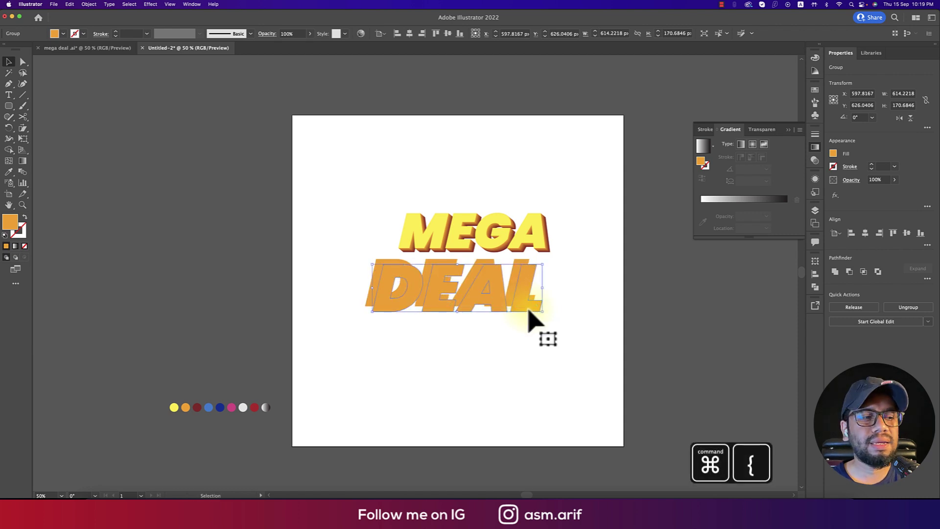
Fill the DEAL copy at the back with the dark red sampled from the third colour circle
{"action": "key", "text": "i"}
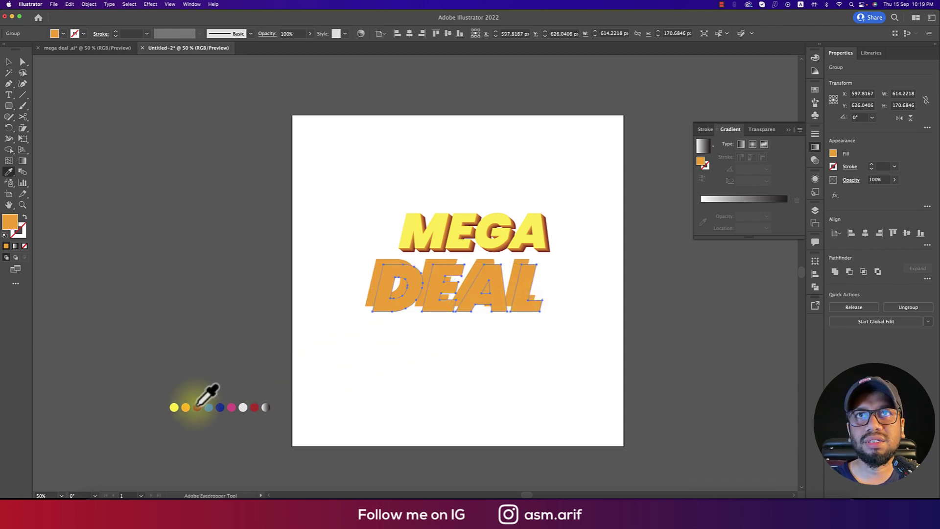
{"action": "left_click", "coordinate": [197, 407]}
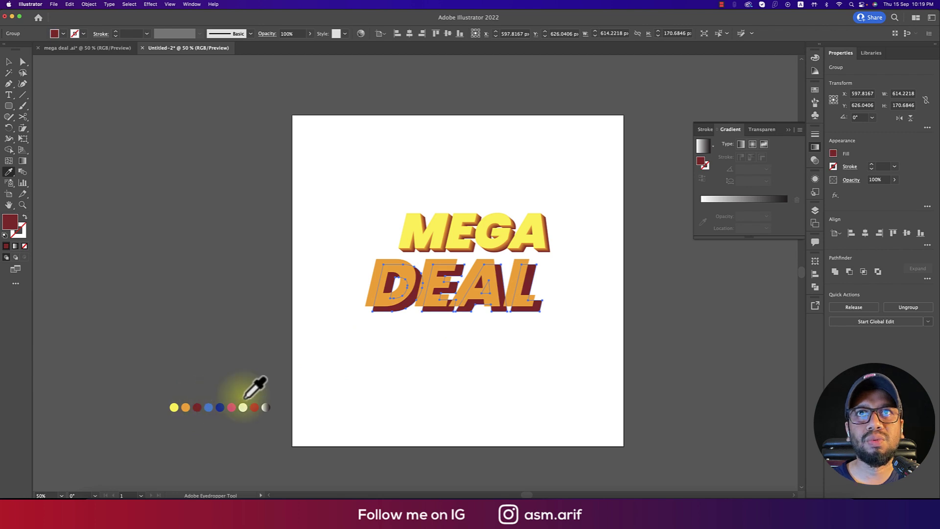
{"action": "left_click", "coordinate": [472, 337]}
Select the orange and dark red DEAL letterings and join them with the Blend tool
{"action": "left_click", "coordinate": [518, 304]}
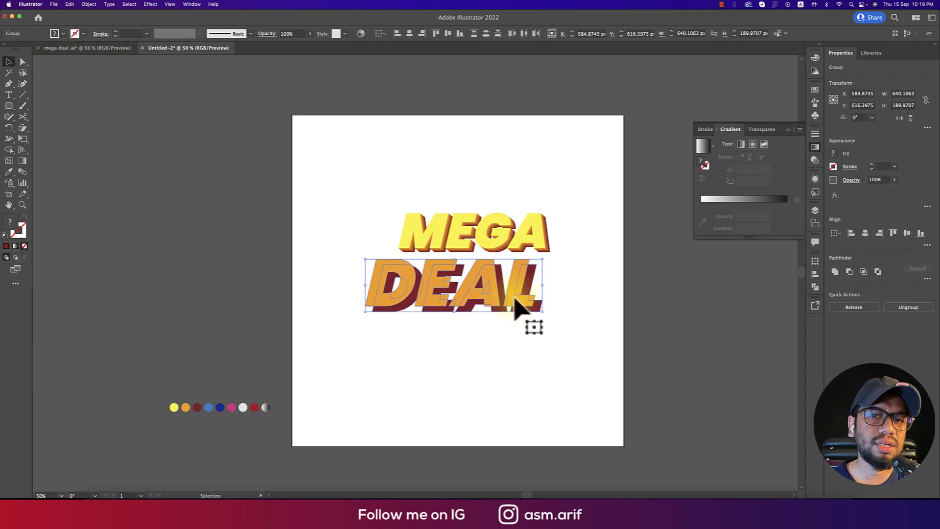
{"action": "left_click", "coordinate": [21, 172]}
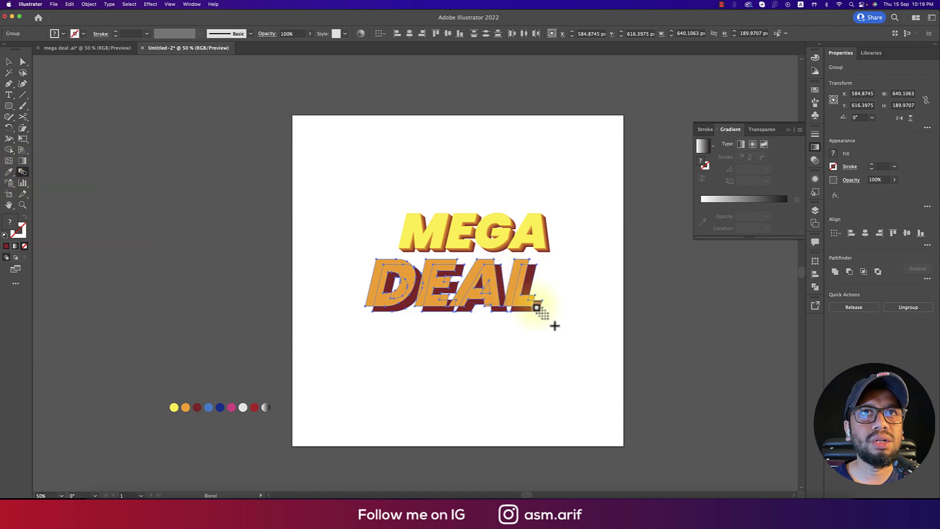
{"action": "left_click", "coordinate": [537, 308]}
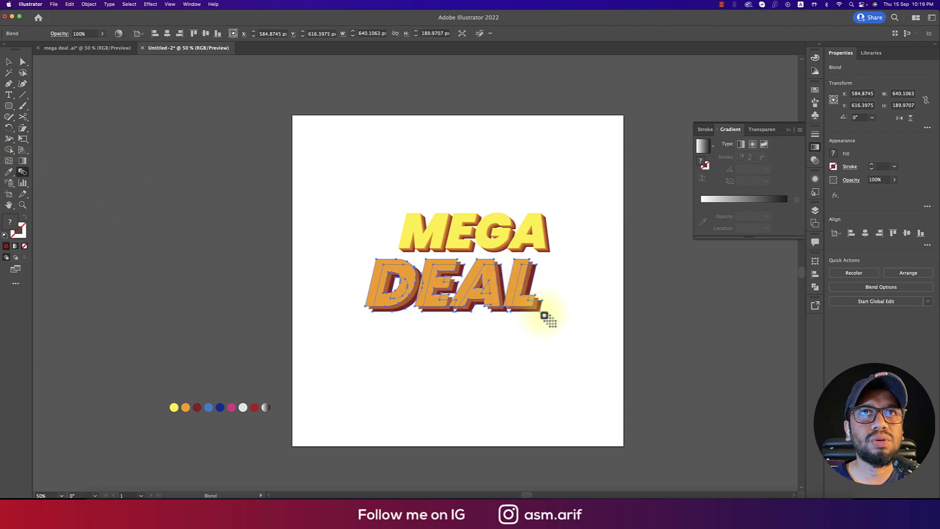
Set the DEAL blend's spacing to Specified Steps with 50 steps, and deselect the blend
{"action": "double_click", "coordinate": [25, 174]}
{"action": "left_click", "coordinate": [416, 145]}
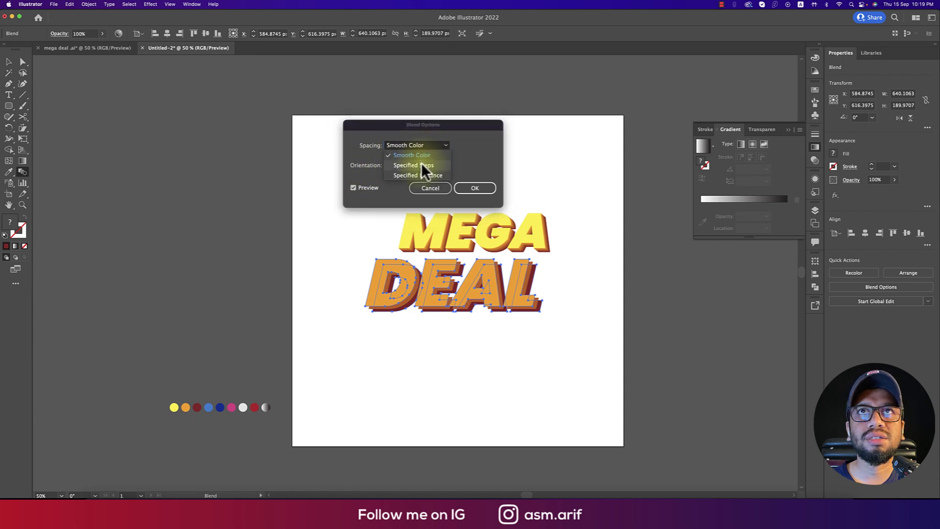
{"action": "left_click", "coordinate": [421, 163]}
{"action": "left_click", "coordinate": [477, 147]}
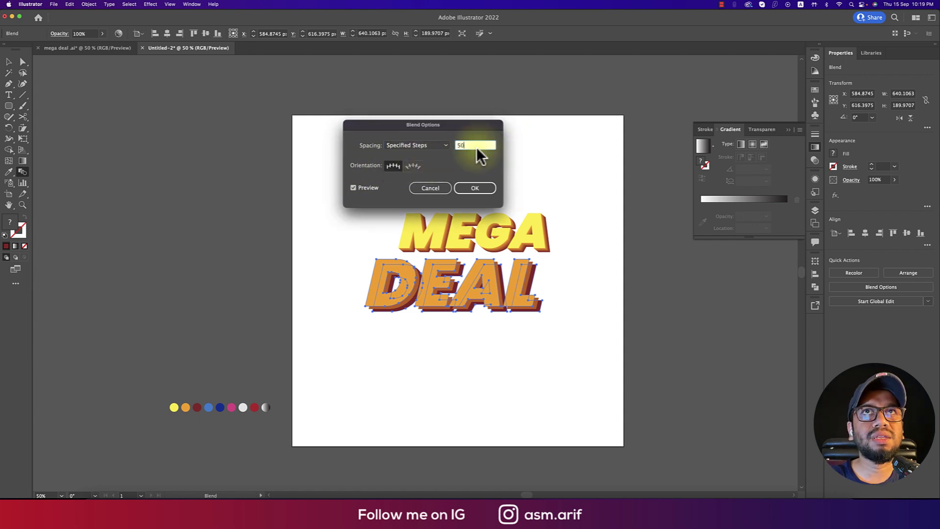
{"action": "left_click", "coordinate": [473, 189]}
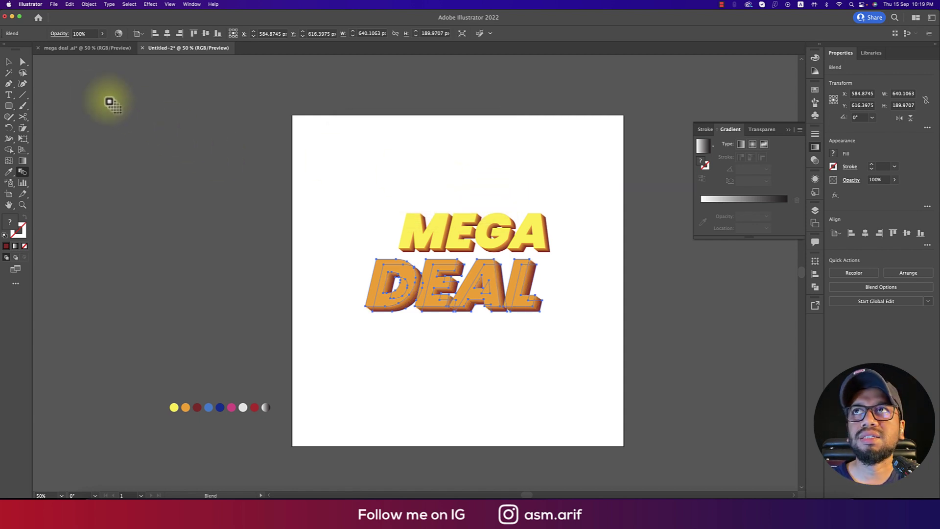
{"action": "left_click", "coordinate": [9, 61]}
{"action": "left_click", "coordinate": [551, 339]}
Copy the front orange DEAL lettering out of its blend and paste it in place in front, outside the blend
{"action": "scroll", "coordinate": [540, 309], "scroll_direction": "up", "scroll_amount": 1}
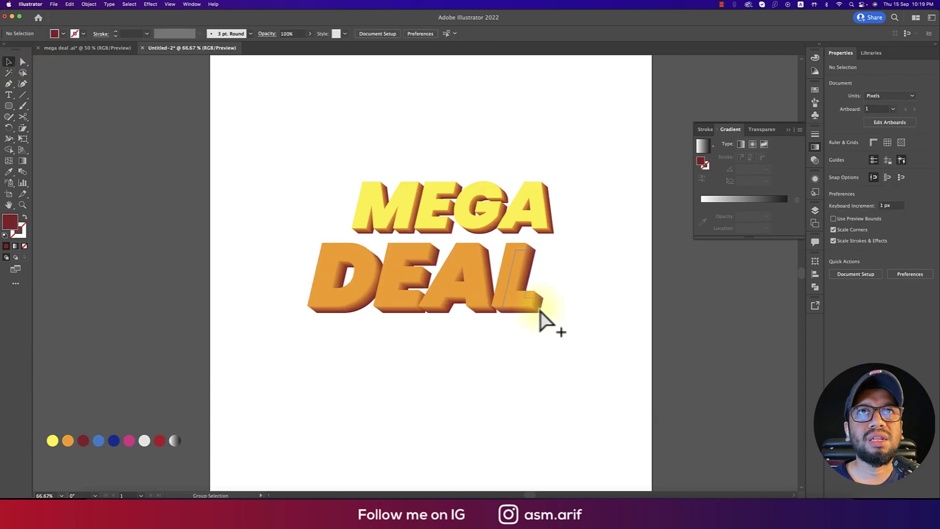
{"action": "double_click", "coordinate": [511, 274]}
{"action": "left_click", "coordinate": [510, 273]}
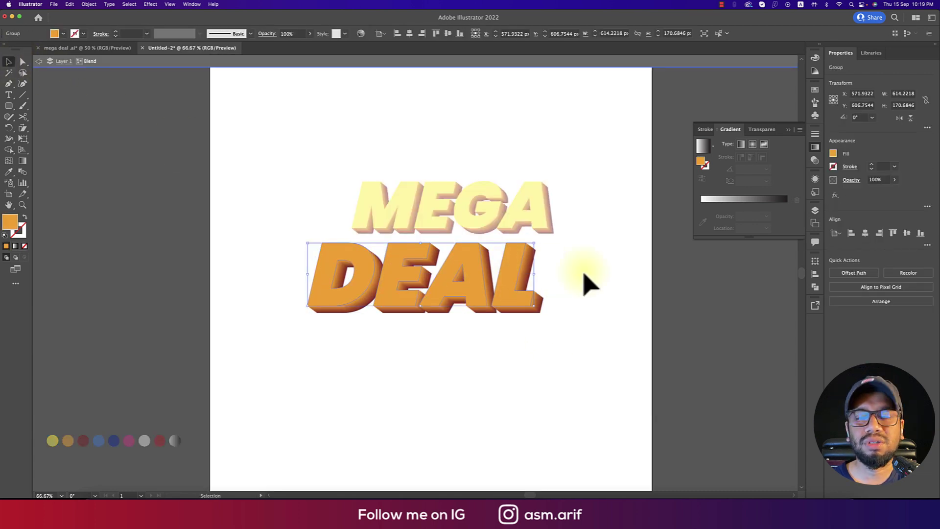
{"action": "key", "text": "super+c"}
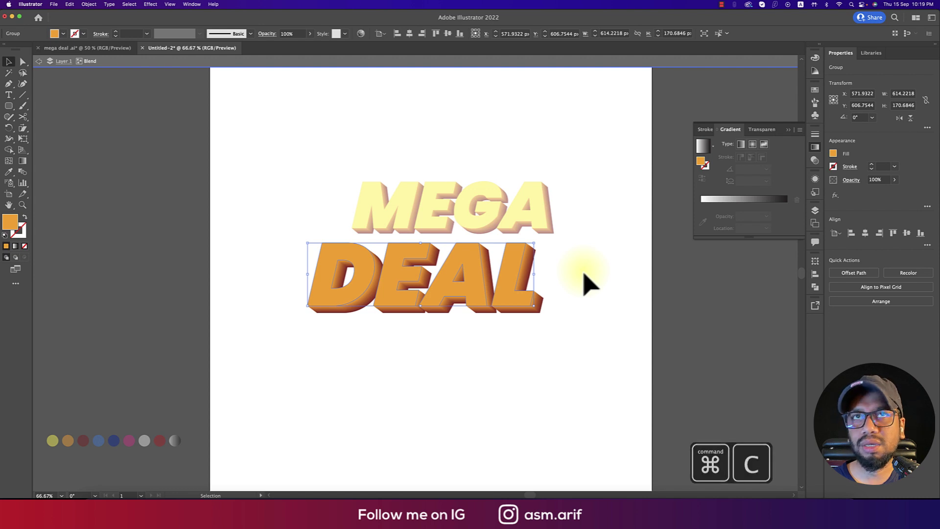
{"action": "double_click", "coordinate": [587, 283]}
{"action": "key", "text": "super+f"}
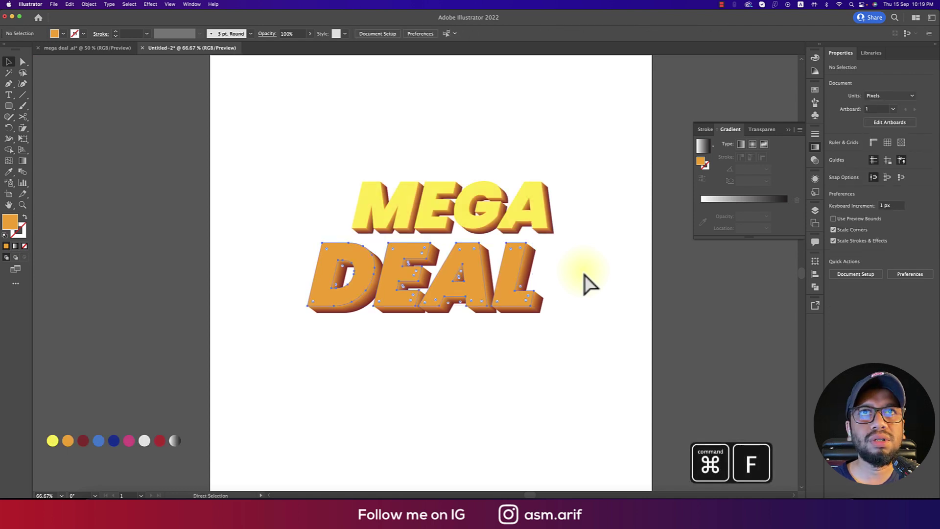
Fill the pasted DEAL lettering with the yellow sampled from the MEGA lettering, and deselect it
{"action": "key", "text": "i"}
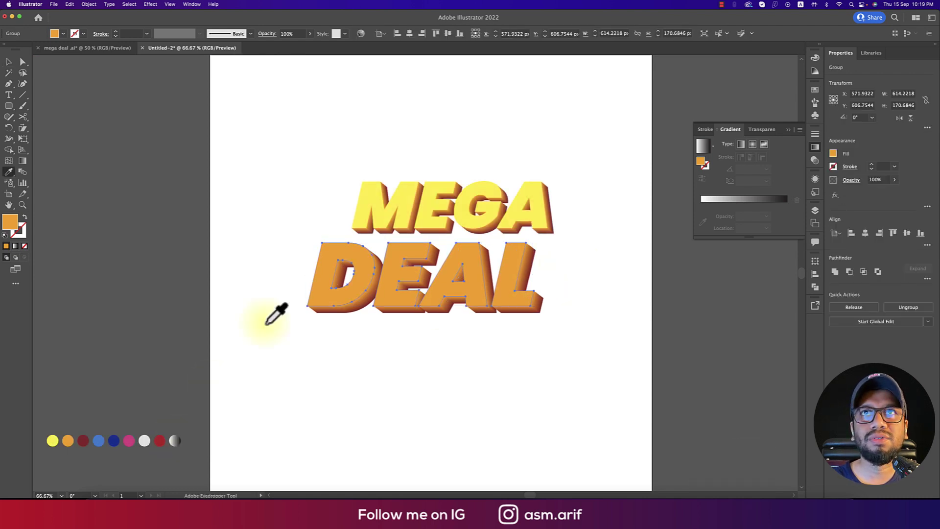
{"action": "left_click", "coordinate": [412, 195]}
{"action": "left_click", "coordinate": [573, 271]}
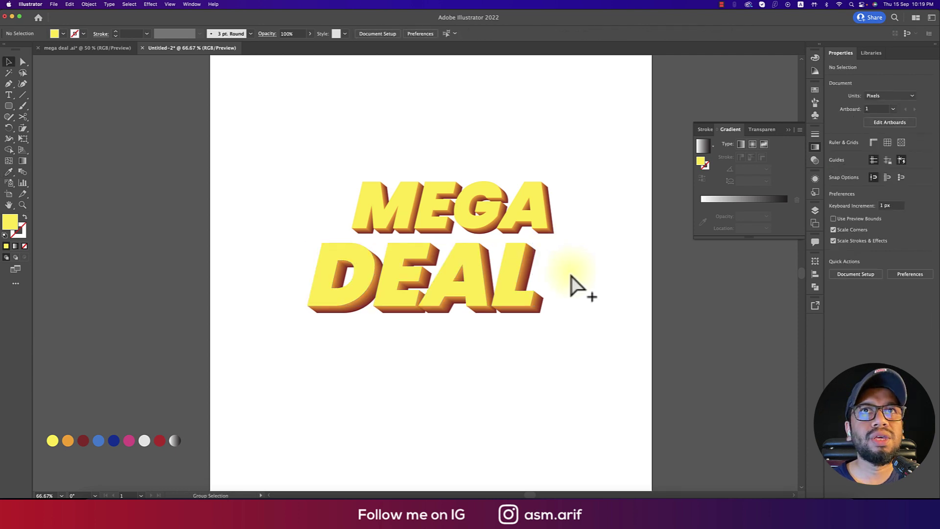
{"action": "scroll", "coordinate": [572, 271], "scroll_direction": "down", "scroll_amount": 1}
{"action": "left_click_drag", "start_coordinate": [594, 281], "coordinate": [564, 301]}
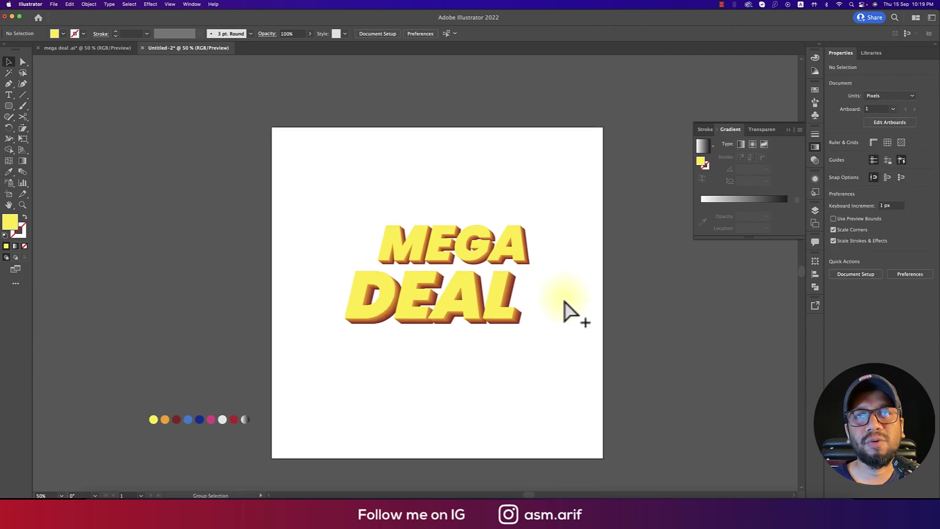
{"action": "scroll", "coordinate": [564, 302], "scroll_direction": "up", "scroll_amount": 1}
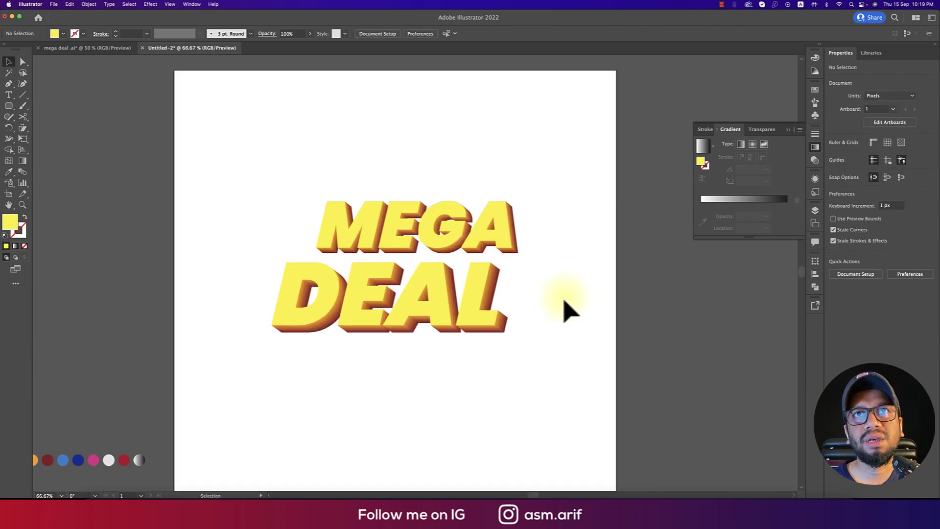
Group the MEGA lettering with its blend, group the DEAL lettering with its blend, and deselect
{"action": "left_click", "coordinate": [500, 320]}
{"action": "left_click_drag", "start_coordinate": [327, 185], "coordinate": [568, 224]}
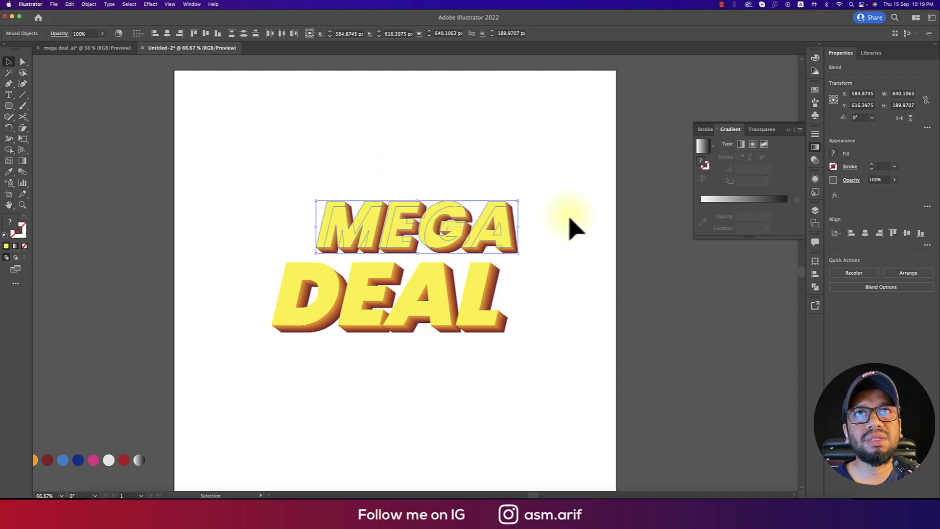
{"action": "key", "text": "super+g"}
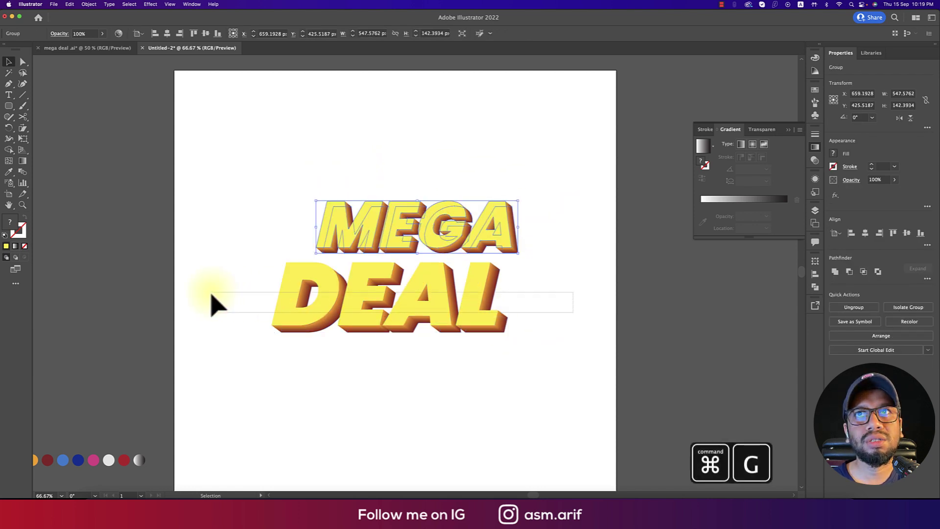
{"action": "left_click_drag", "start_coordinate": [211, 294], "coordinate": [210, 292]}
{"action": "key", "text": "super+g"}
{"action": "left_click", "coordinate": [530, 297]}
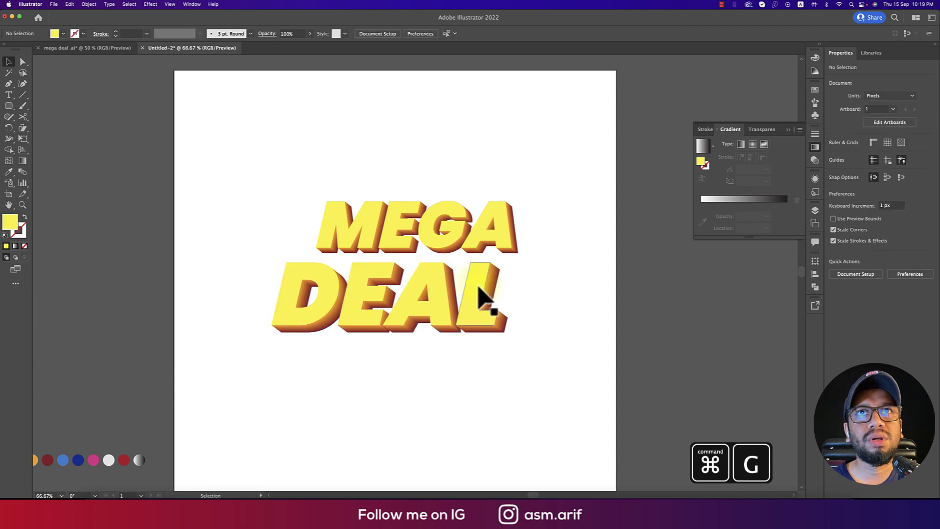
Copy the yellow front DEAL lettering from inside the DEAL group and leave the group
{"action": "double_click", "coordinate": [478, 286]}
{"action": "left_click", "coordinate": [480, 279]}
{"action": "key", "text": "super+c"}
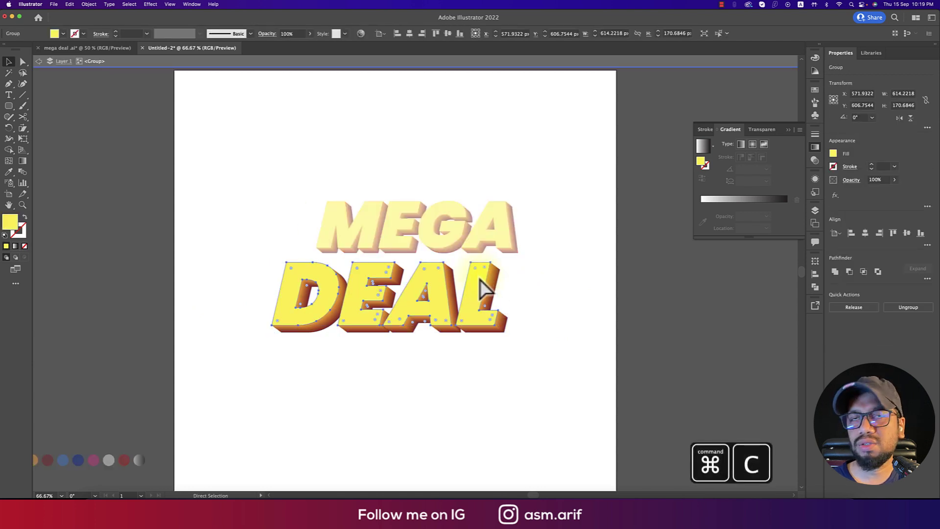
{"action": "double_click", "coordinate": [571, 301]}
Paste the copied yellow DEAL lettering in front and move it onto the empty canvas to the right of the artboard
{"action": "left_click_drag", "start_coordinate": [582, 301], "coordinate": [414, 263]}
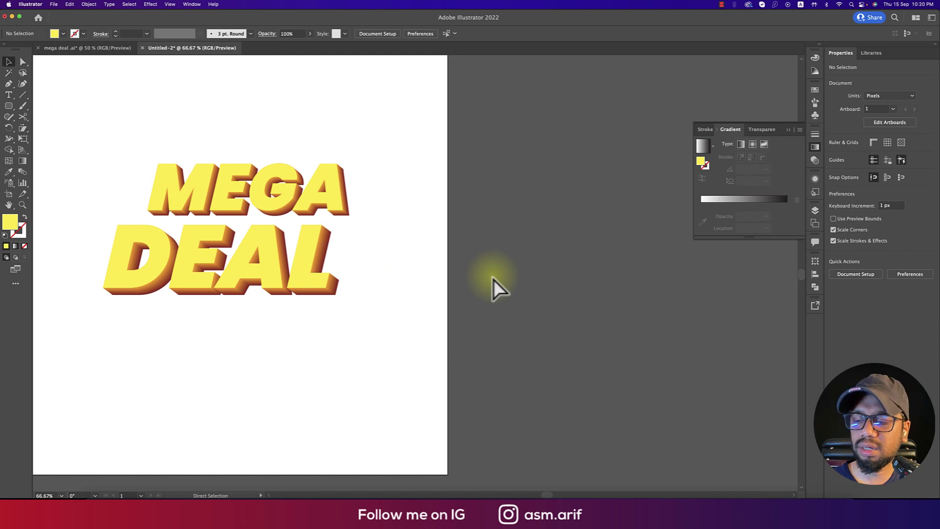
{"action": "key", "text": "super+f"}
{"action": "left_click_drag", "start_coordinate": [335, 260], "coordinate": [650, 265]}
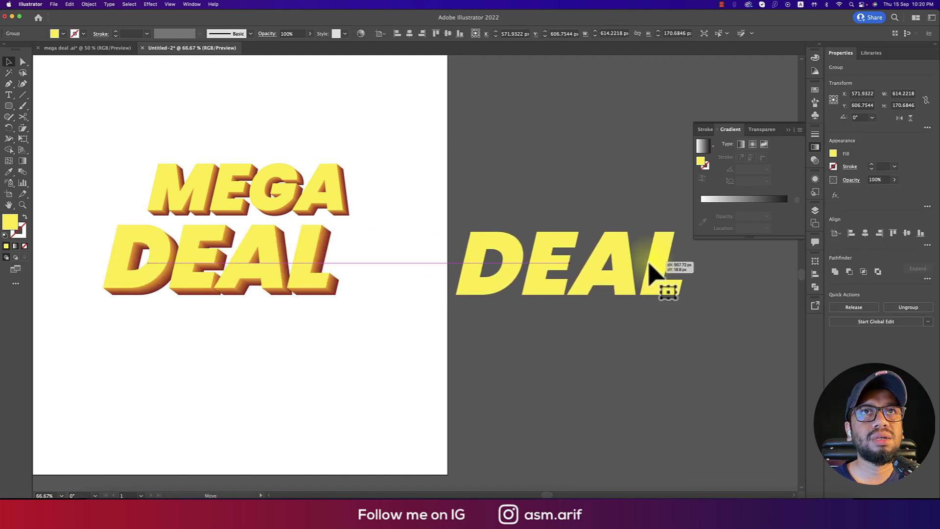
{"action": "left_click_drag", "start_coordinate": [613, 323], "coordinate": [422, 318]}
{"action": "left_click_drag", "start_coordinate": [434, 277], "coordinate": [483, 294]}
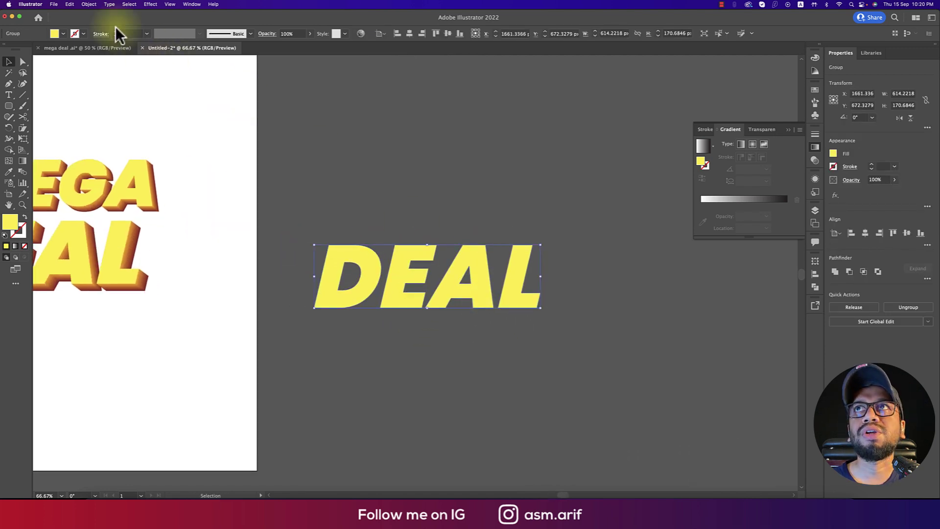
Offset the path of the copied DEAL lettering by 10.0008 px with Round joins, and deselect it
{"action": "left_click", "coordinate": [88, 5]}
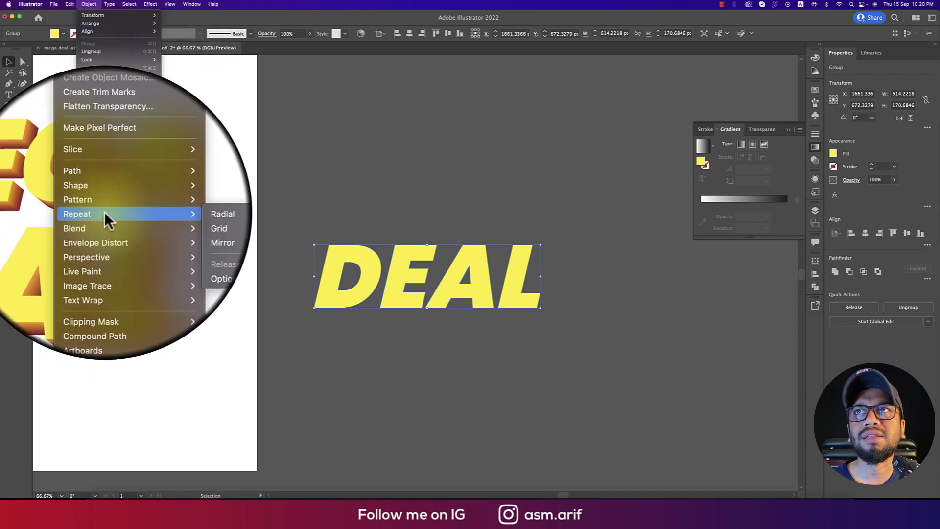
{"action": "mouse_move", "coordinate": [105, 206]}
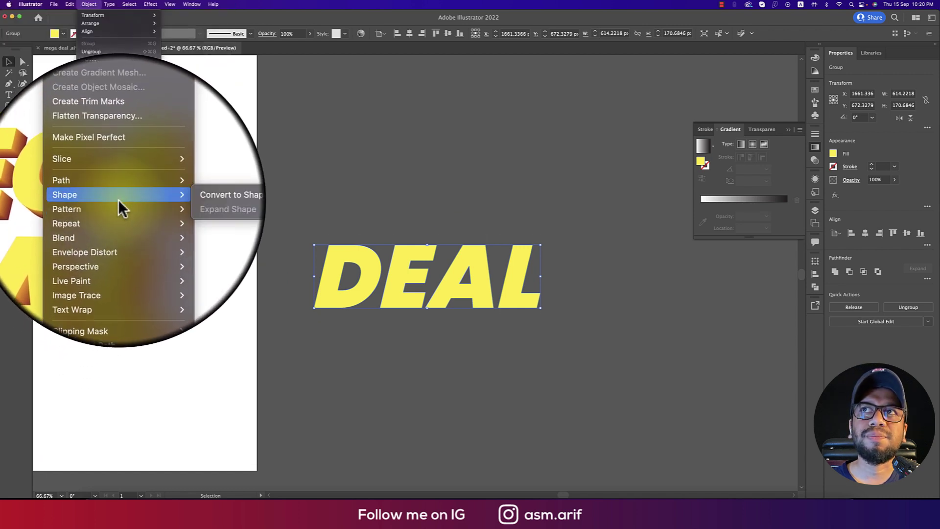
{"action": "mouse_move", "coordinate": [150, 191]}
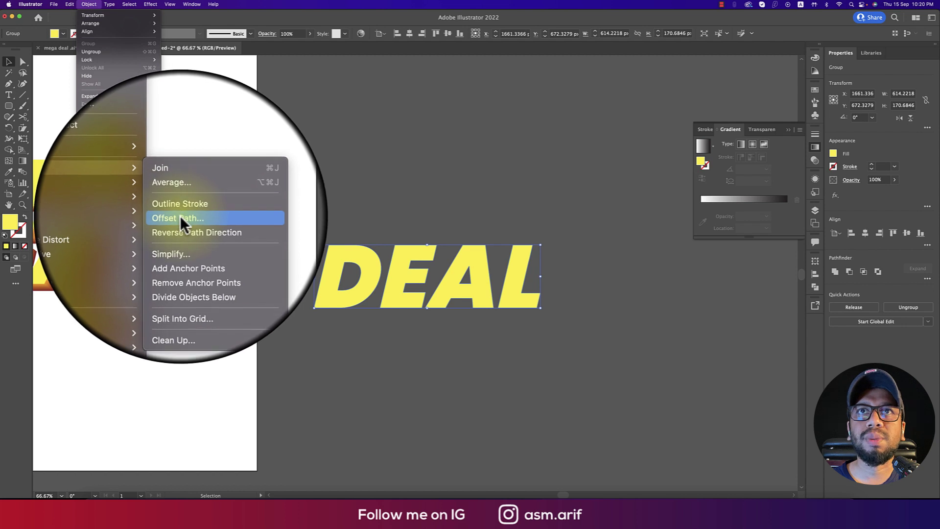
{"action": "left_click", "coordinate": [180, 215]}
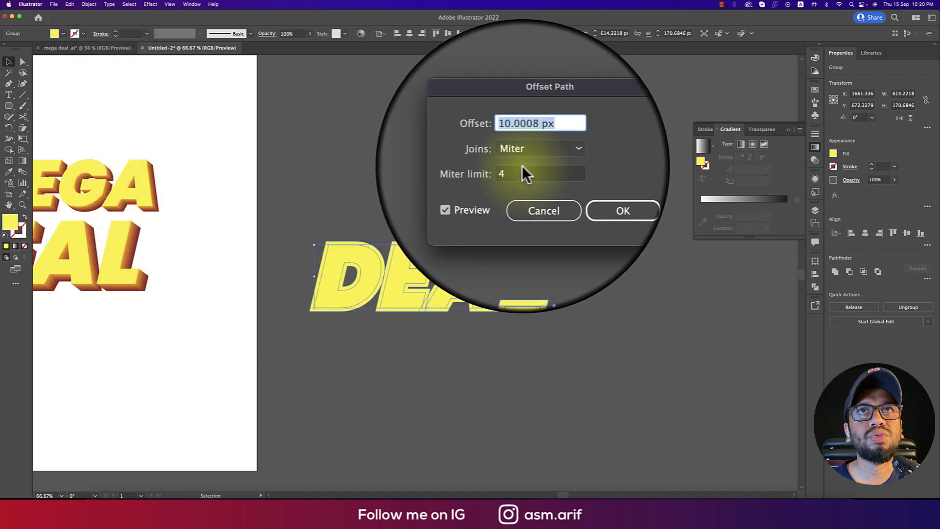
{"action": "left_click", "coordinate": [527, 156]}
{"action": "left_click", "coordinate": [525, 190]}
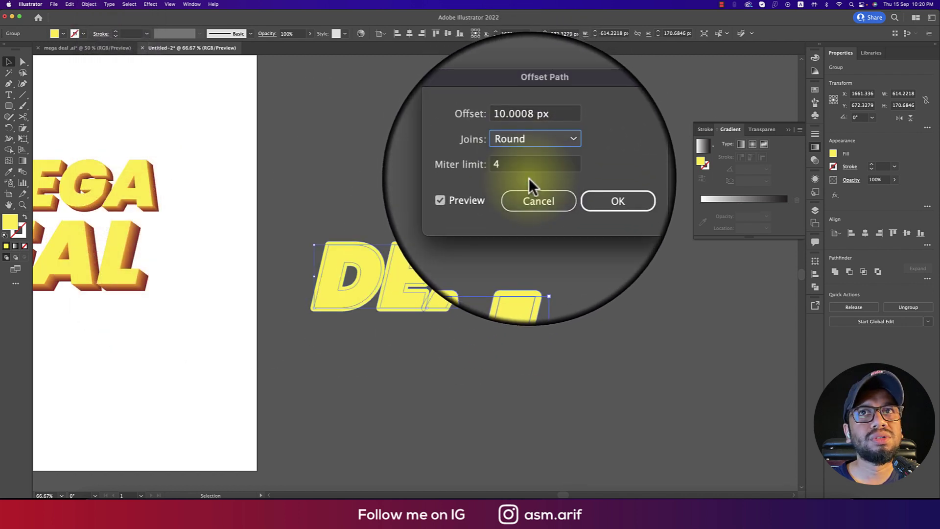
{"action": "left_click", "coordinate": [574, 195]}
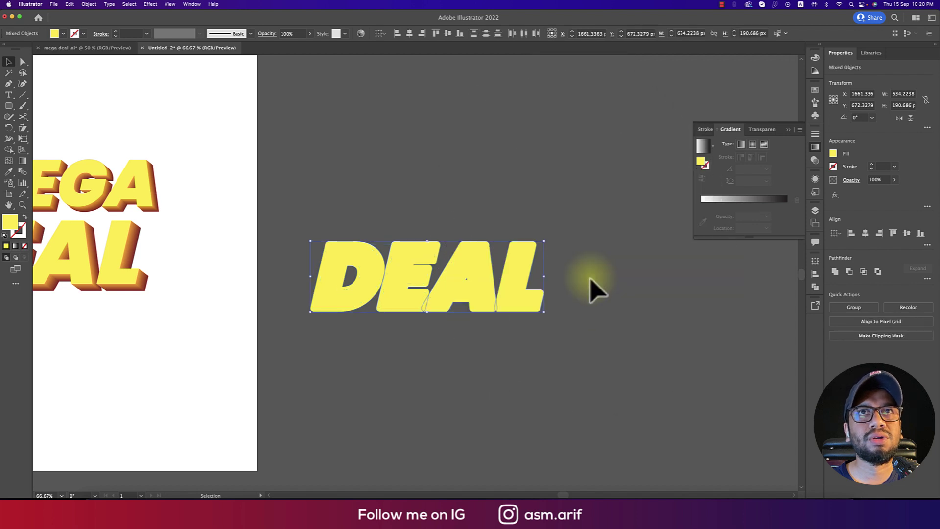
{"action": "left_click", "coordinate": [591, 279]}
{"action": "left_click", "coordinate": [513, 276]}
{"action": "key", "text": "Delete"}
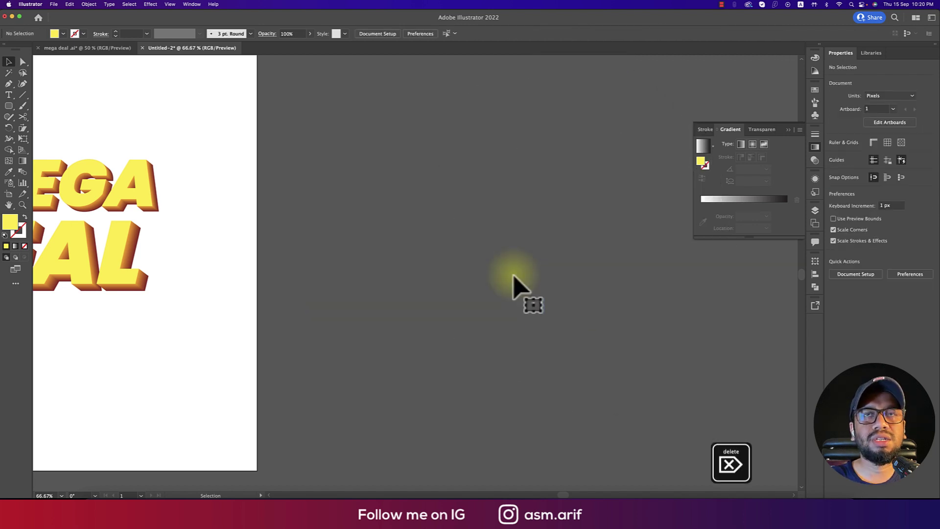
{"action": "key", "text": "super+z"}
Ungroup the offset DEAL lettering and clear the selection
{"action": "right_click", "coordinate": [513, 275]}
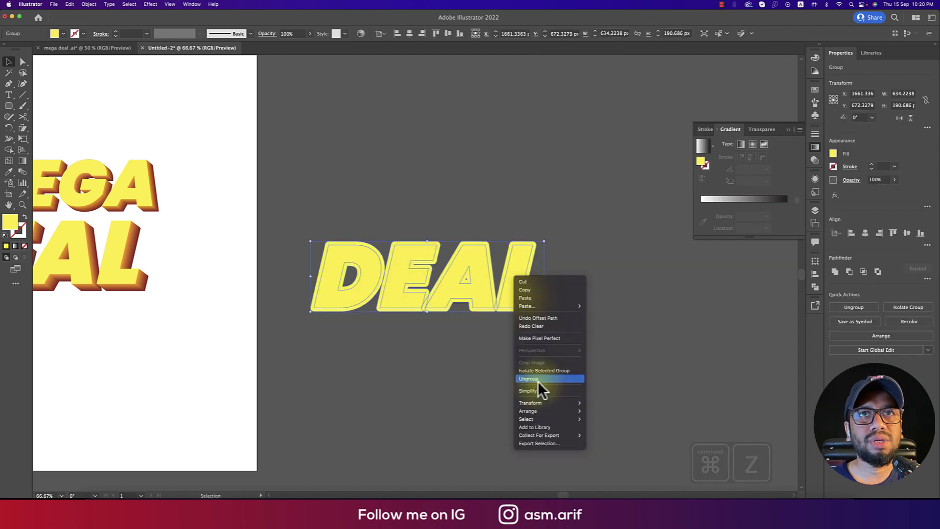
{"action": "left_click", "coordinate": [529, 379]}
{"action": "left_click", "coordinate": [495, 371]}
{"action": "left_click", "coordinate": [516, 308]}
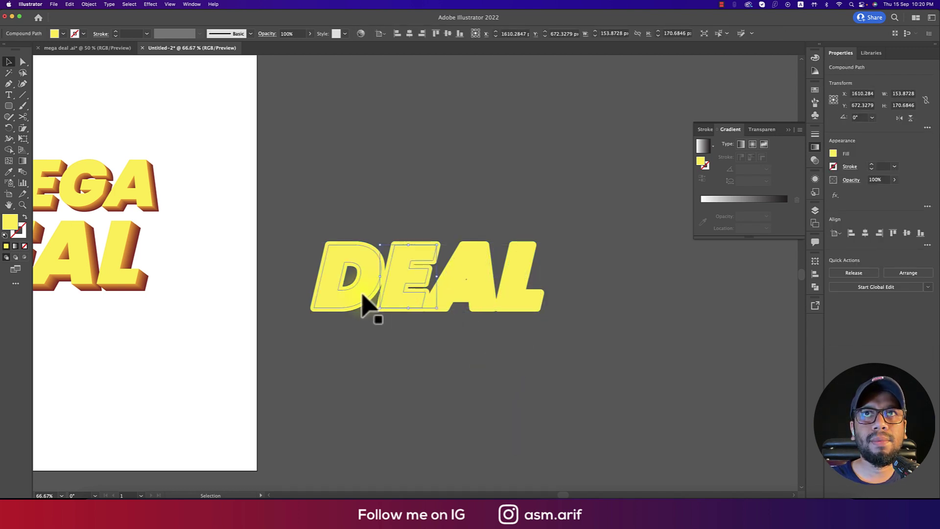
{"action": "left_click", "coordinate": [462, 340]}
Select all the copied DEAL letters with their offset outlines and unite them into a single shape
{"action": "key", "text": "super+a"}
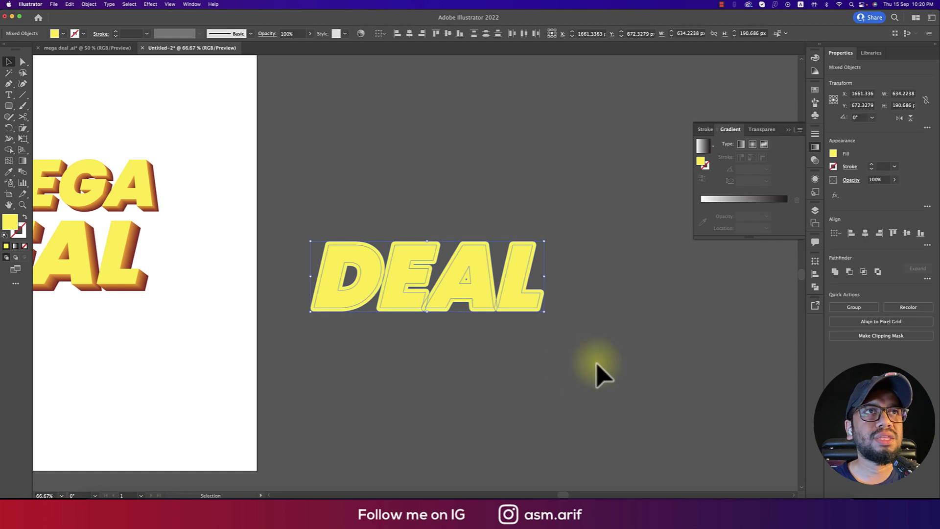
{"action": "left_click", "coordinate": [837, 271]}
{"action": "left_click", "coordinate": [618, 333]}
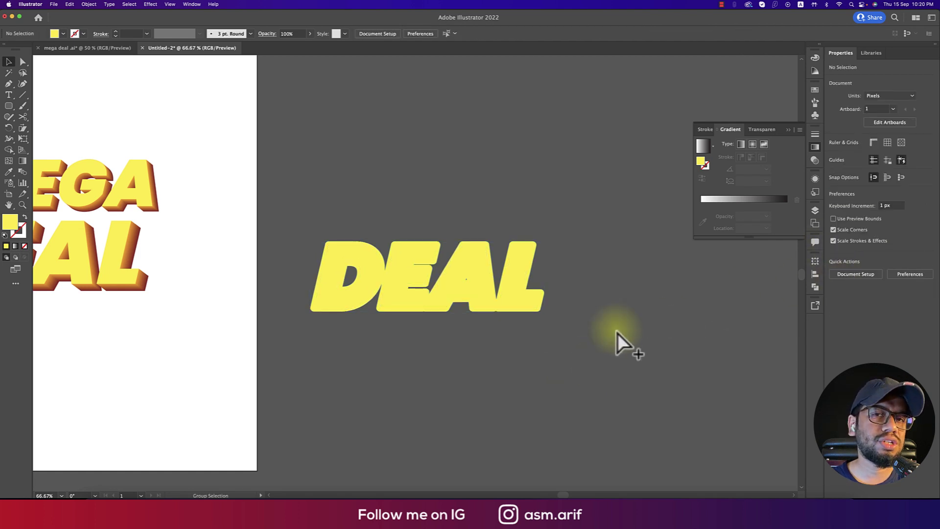
Move the united DEAL shape onto the artboard, below the 3D DEAL lettering
{"action": "scroll", "coordinate": [618, 337], "scroll_direction": "down", "scroll_amount": 2}
{"action": "scroll", "coordinate": [637, 338], "scroll_direction": "left", "scroll_amount": 2}
{"action": "scroll", "coordinate": [594, 336], "scroll_direction": "up", "scroll_amount": 1}
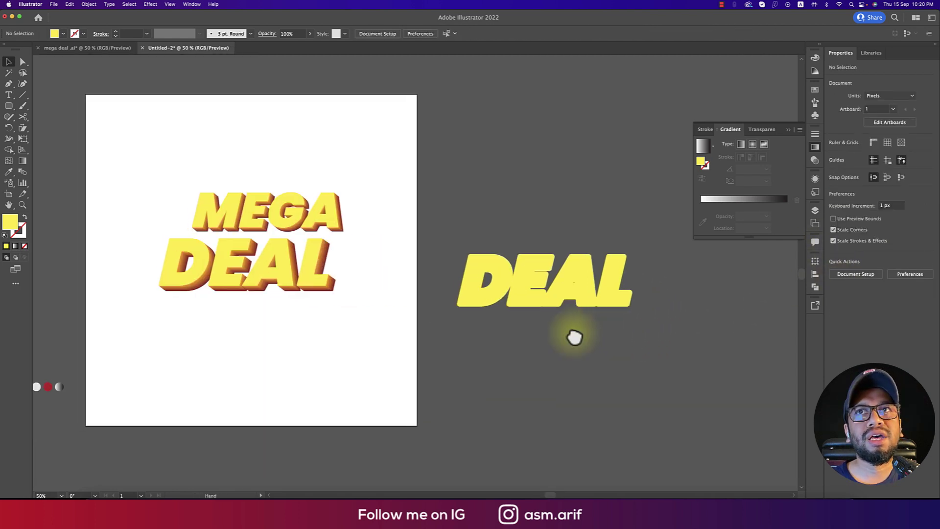
{"action": "scroll", "coordinate": [588, 318], "scroll_direction": "left", "scroll_amount": 1}
{"action": "scroll", "coordinate": [616, 313], "scroll_direction": "down", "scroll_amount": 1}
{"action": "scroll", "coordinate": [612, 333], "scroll_direction": "left", "scroll_amount": 1}
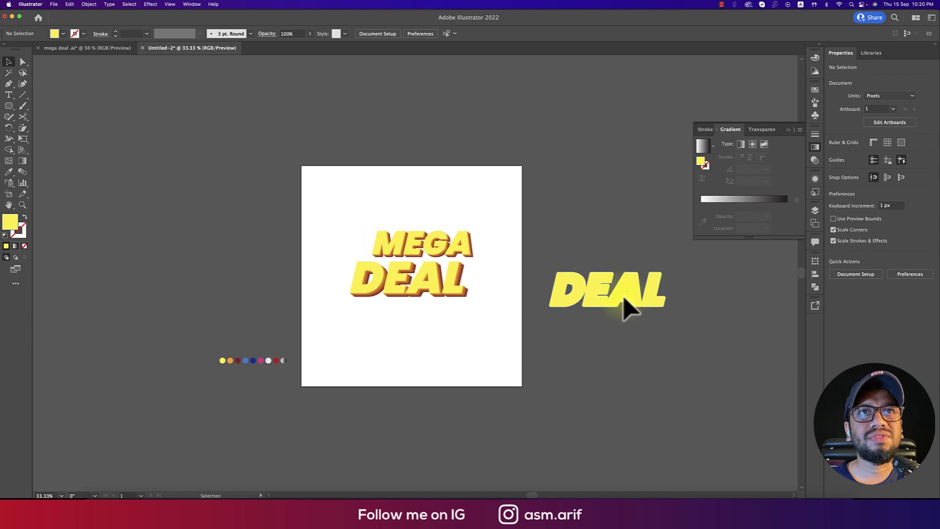
{"action": "left_click_drag", "start_coordinate": [604, 305], "coordinate": [430, 358]}
{"action": "scroll", "coordinate": [424, 351], "scroll_direction": "up", "scroll_amount": 1}
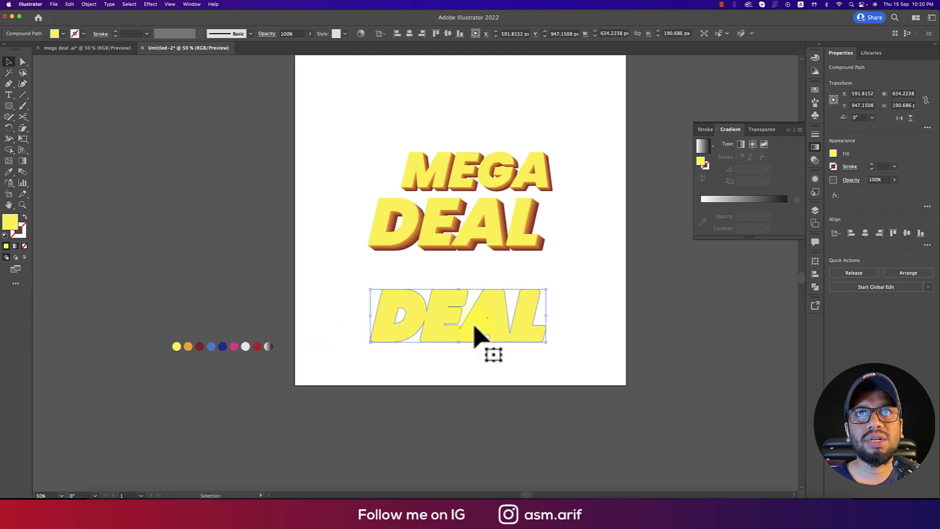
Fill the united DEAL shape with the medium blue sampled from the row of colour circles, and deselect it
{"action": "key", "text": "i"}
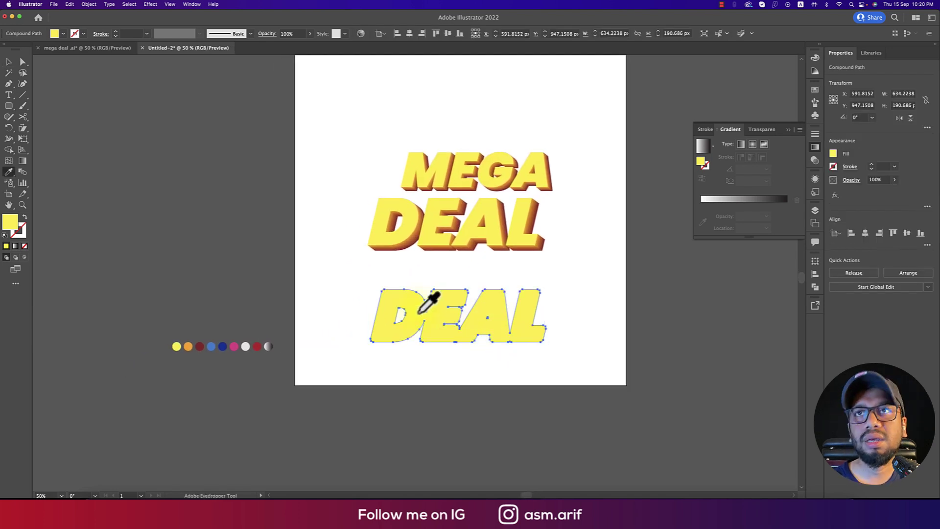
{"action": "left_click", "coordinate": [211, 346]}
{"action": "left_click", "coordinate": [9, 61]}
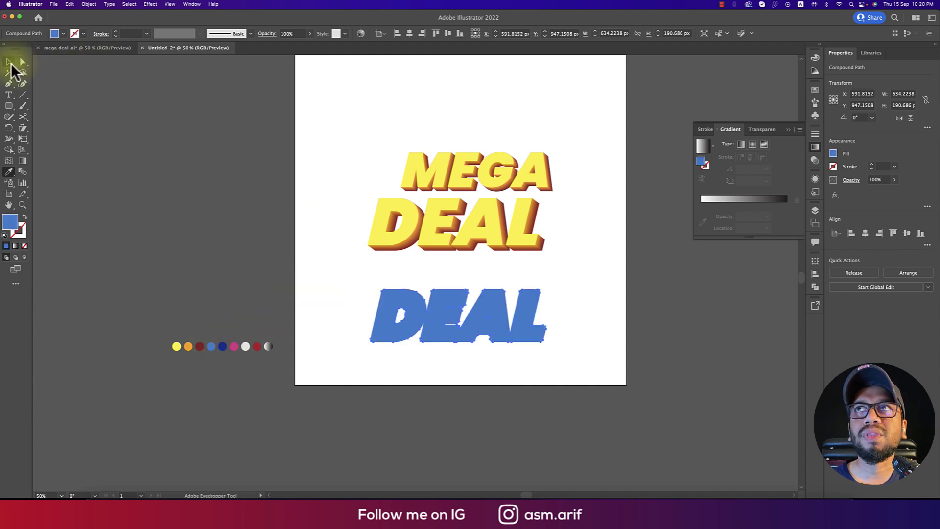
{"action": "left_click", "coordinate": [607, 380]}
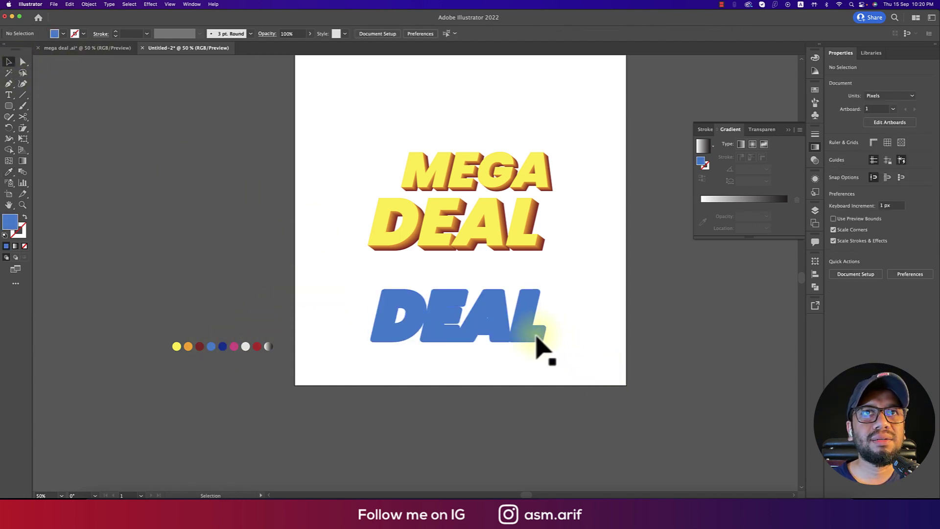
Place a copy of the blue DEAL shape behind it, slightly down and to the right, filled with the dark blue from the colour circles
{"action": "left_click_drag", "start_coordinate": [536, 341], "coordinate": [552, 340]}
{"action": "key", "text": "i"}
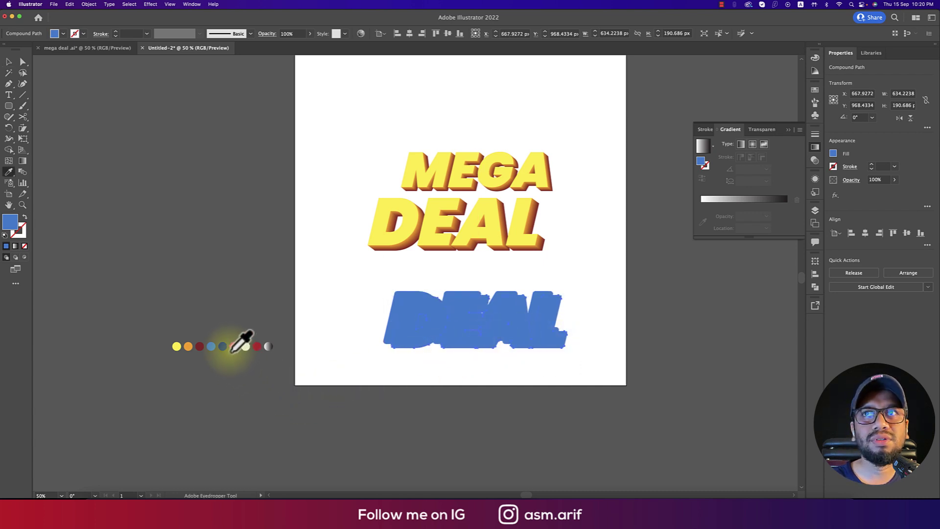
{"action": "left_click", "coordinate": [223, 347]}
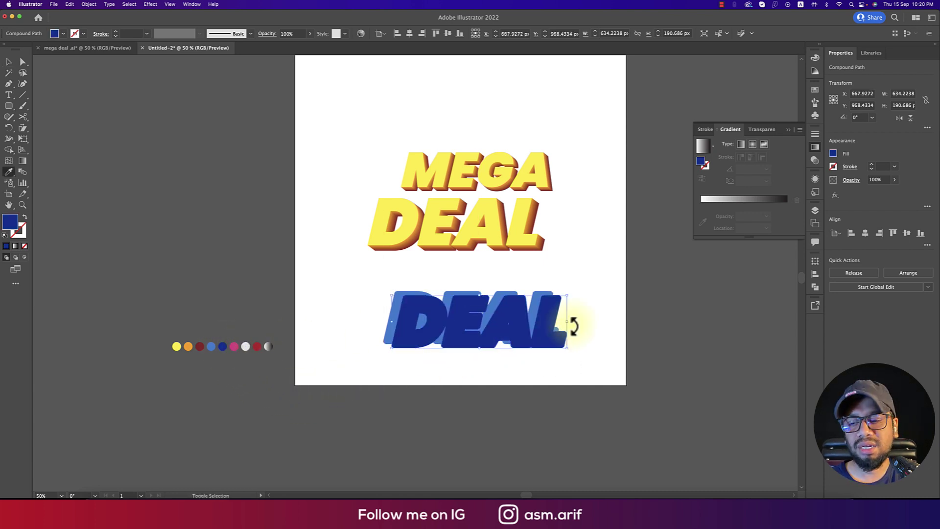
{"action": "key", "text": "super+bracketleft"}
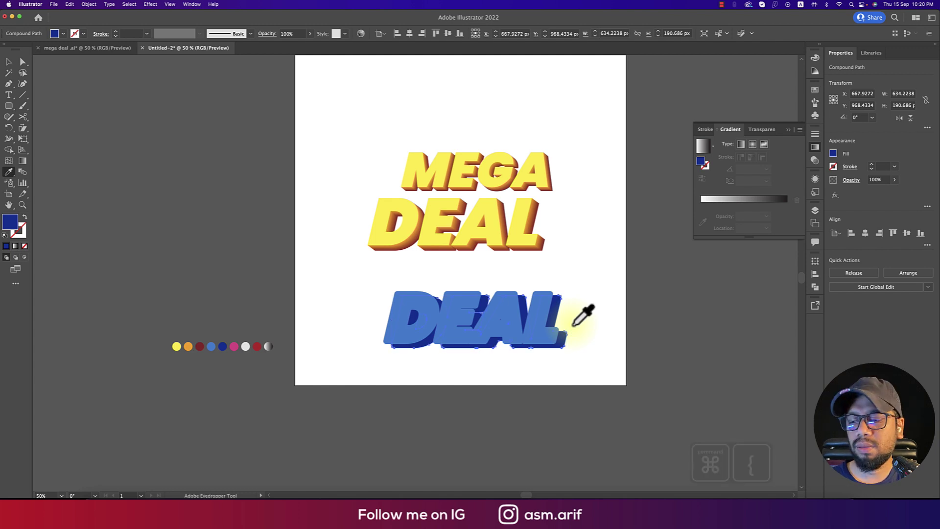
Select the medium blue and dark blue DEAL shapes and join them with the Blend tool
{"action": "left_click_drag", "start_coordinate": [593, 333], "coordinate": [542, 311]}
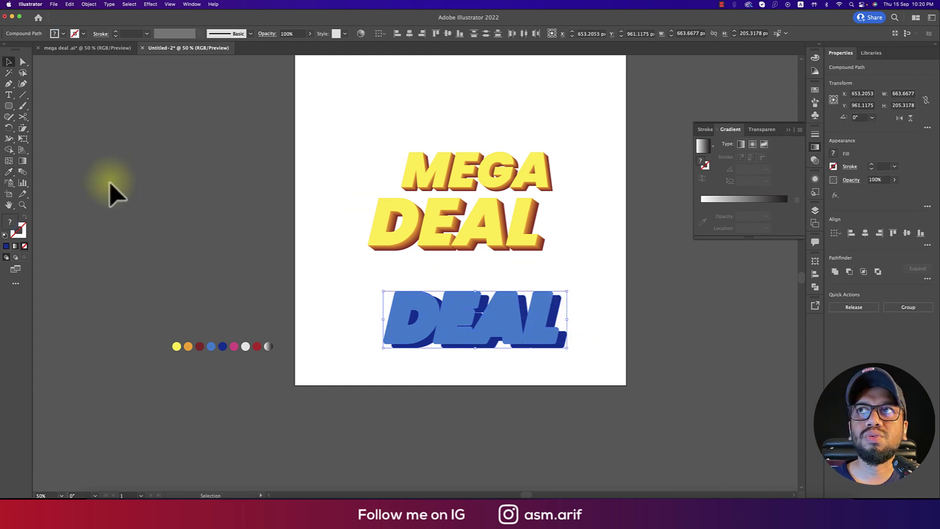
{"action": "left_click", "coordinate": [23, 171]}
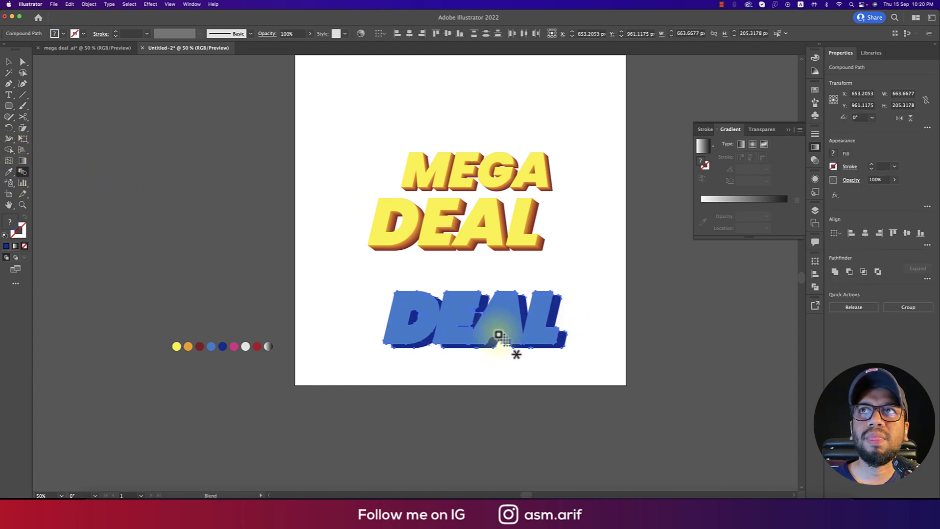
{"action": "left_click", "coordinate": [556, 311]}
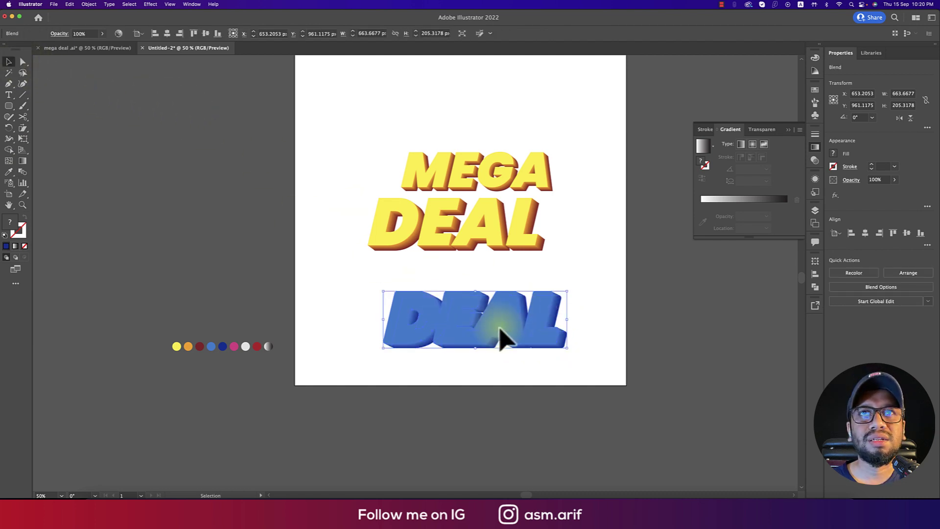
Move the blue blend up onto the yellow DEAL lettering and send it behind the lettering as an outline
{"action": "left_click_drag", "start_coordinate": [504, 335], "coordinate": [526, 245]}
{"action": "key", "text": "super+bracketleft"}
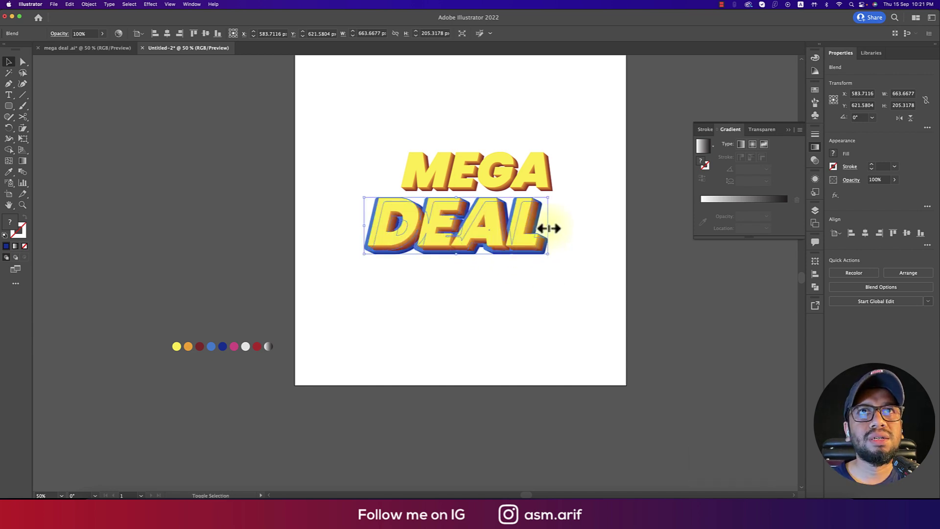
{"action": "left_click_drag", "start_coordinate": [549, 229], "coordinate": [553, 229]}
Adjust the positions of the yellow DEAL group and the blue blend so the blue extrusion extends further down and to the right
{"action": "left_click_drag", "start_coordinate": [492, 304], "coordinate": [515, 323]}
{"action": "scroll", "coordinate": [531, 298], "scroll_direction": "up", "scroll_amount": 1}
{"action": "left_click", "coordinate": [537, 300]}
{"action": "left_click_drag", "start_coordinate": [547, 248], "coordinate": [589, 269]}
Apply a Drop Shadow effect to the yellow DEAL group over the blue blend, and deselect it
{"action": "left_click", "coordinate": [535, 248]}
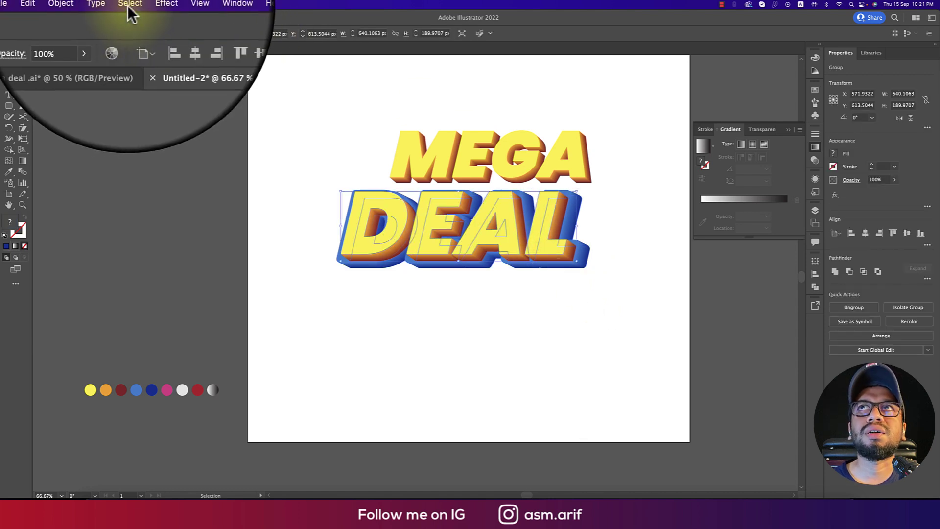
{"action": "left_click", "coordinate": [150, 4]}
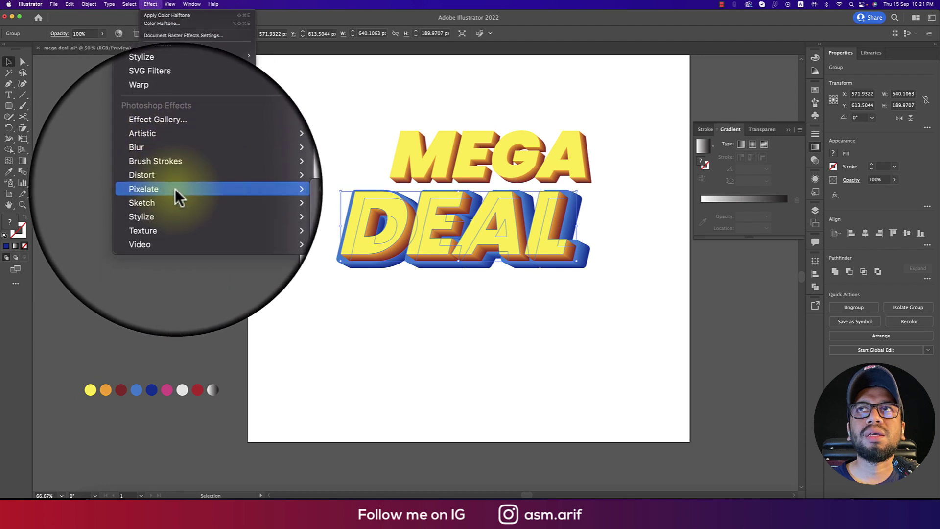
{"action": "mouse_move", "coordinate": [175, 114]}
{"action": "left_click", "coordinate": [263, 110]}
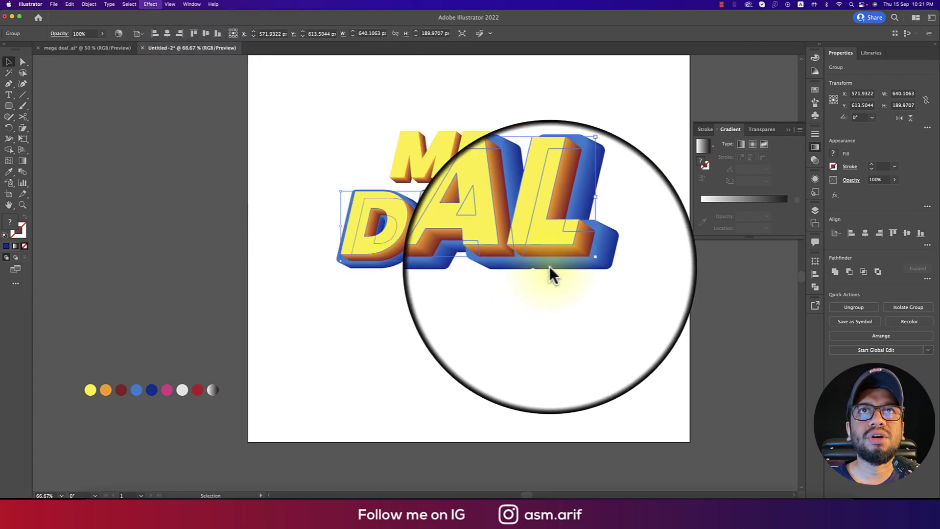
{"action": "left_click", "coordinate": [765, 258]}
{"action": "left_click", "coordinate": [619, 324]}
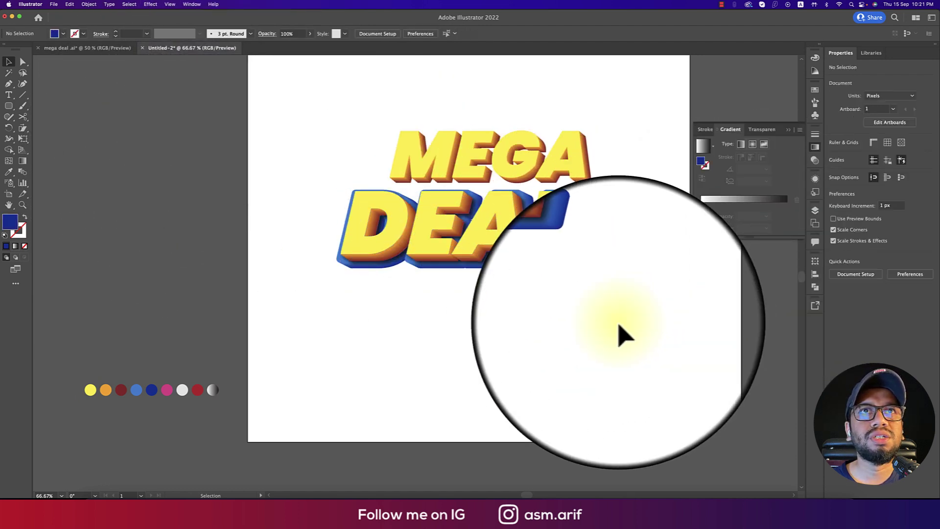
Apply a Drop Shadow effect to the blue DEAL blend in Multiply mode with 75% opacity, 7 px X and Y offsets and 5 px blur
{"action": "left_click", "coordinate": [585, 257]}
{"action": "left_click_drag", "start_coordinate": [594, 235], "coordinate": [597, 233]}
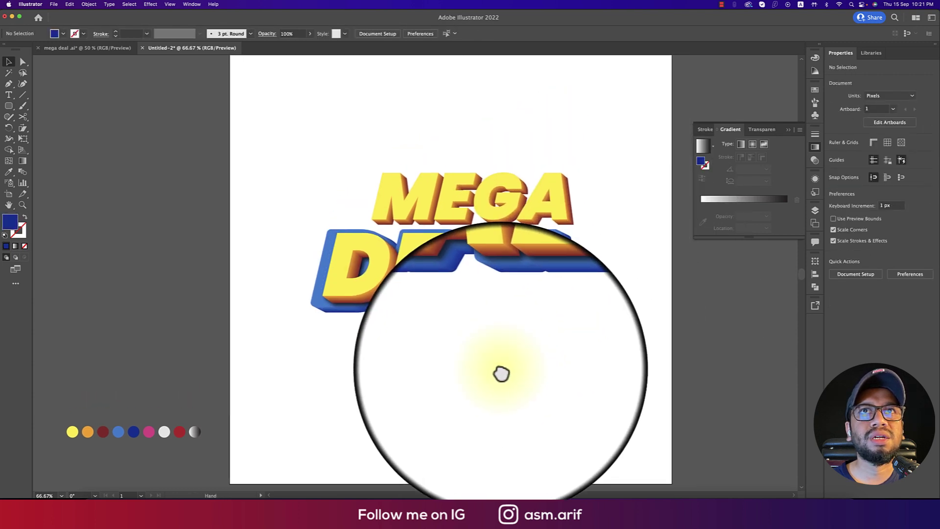
{"action": "left_click_drag", "start_coordinate": [484, 281], "coordinate": [482, 282]}
{"action": "left_click_drag", "start_coordinate": [480, 273], "coordinate": [318, 273]}
{"action": "left_click", "coordinate": [501, 407]}
{"action": "left_click_drag", "start_coordinate": [543, 376], "coordinate": [508, 431]}
{"action": "left_click_drag", "start_coordinate": [518, 360], "coordinate": [487, 337]}
{"action": "left_click", "coordinate": [540, 358]}
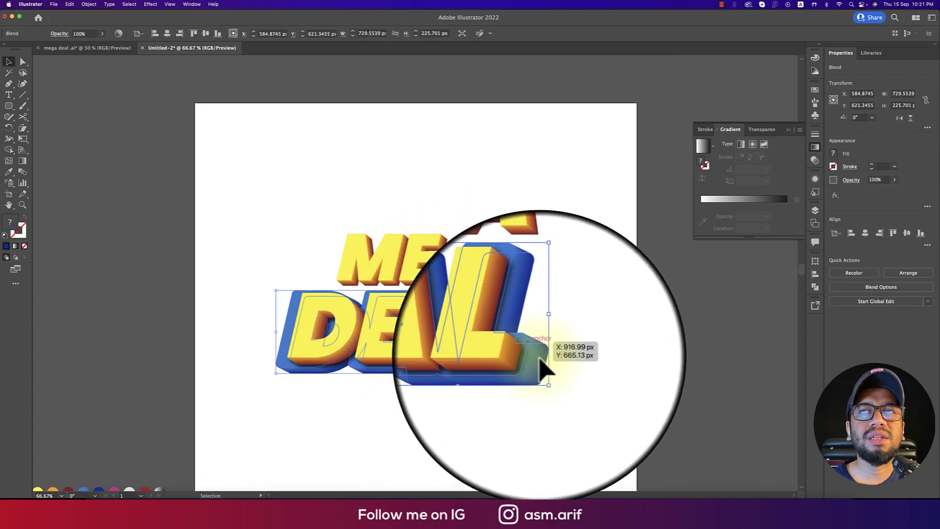
{"action": "left_click", "coordinate": [150, 3]}
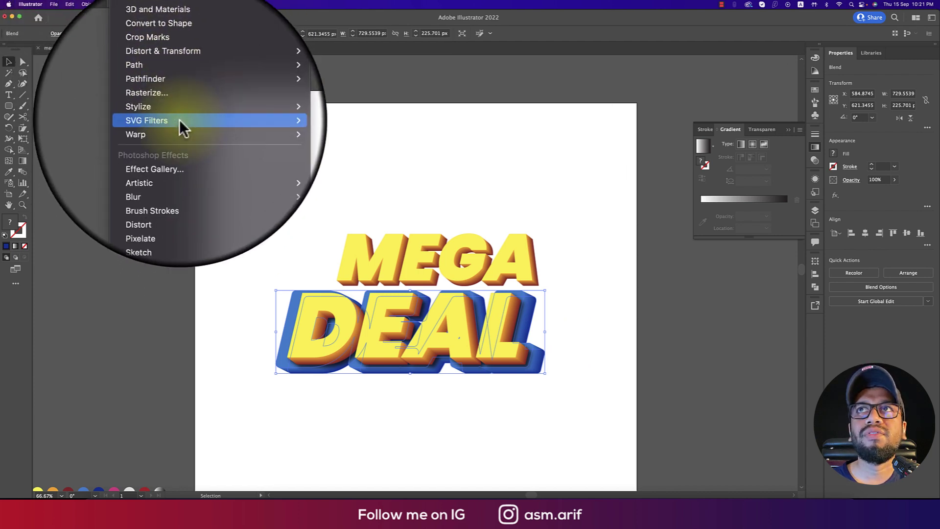
{"action": "mouse_move", "coordinate": [181, 112]}
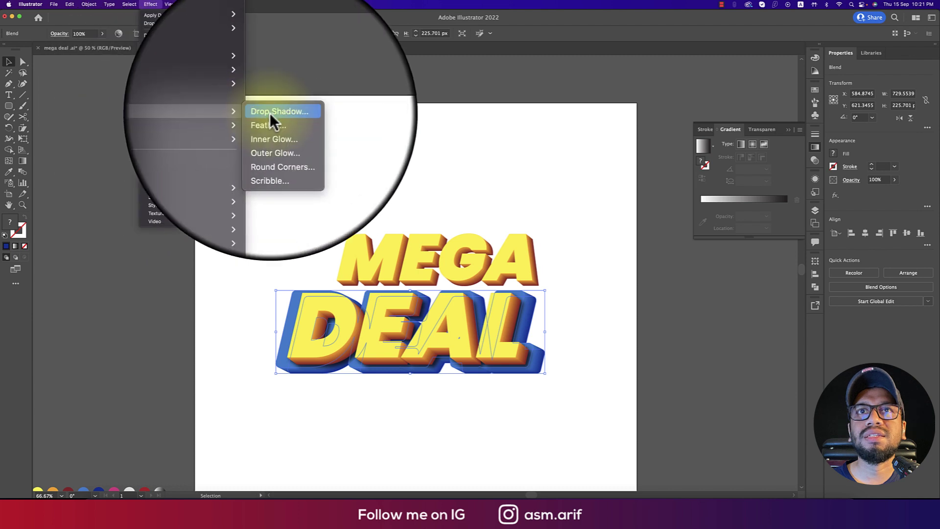
{"action": "left_click", "coordinate": [270, 112]}
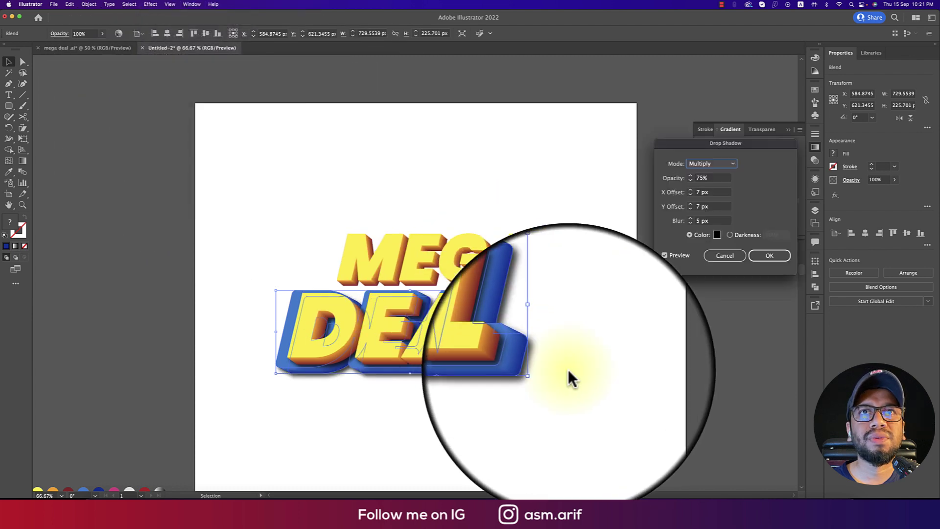
{"action": "left_click", "coordinate": [765, 258]}
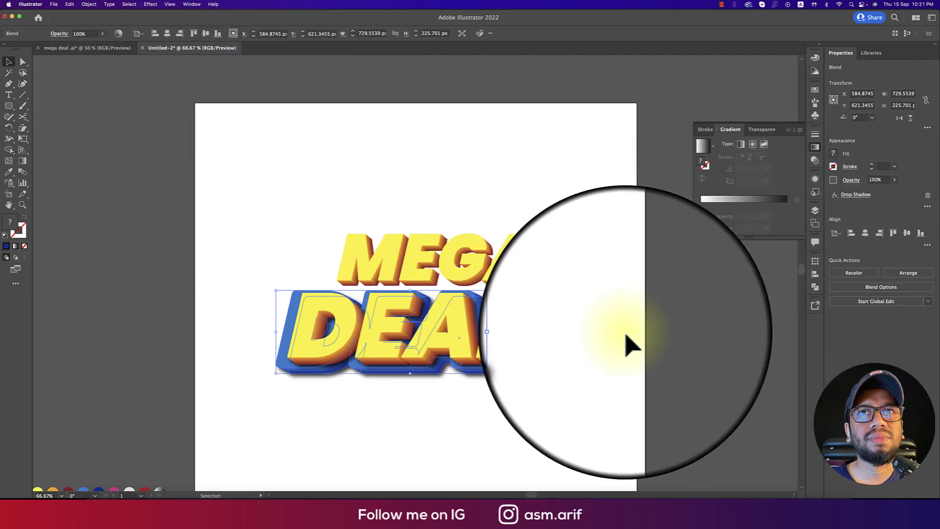
{"action": "left_click", "coordinate": [627, 333]}
Copy the flat yellow MEGA face out of its 3D group and place the duplicate on the empty canvas beside the artboard
{"action": "left_click", "coordinate": [447, 260]}
{"action": "left_click_drag", "start_coordinate": [478, 269], "coordinate": [470, 264]}
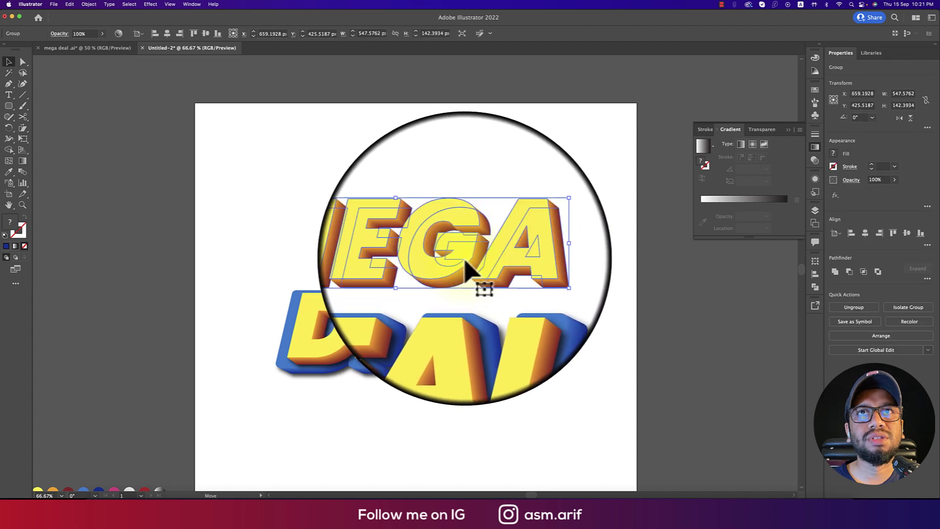
{"action": "double_click", "coordinate": [466, 264]}
{"action": "left_click", "coordinate": [465, 265]}
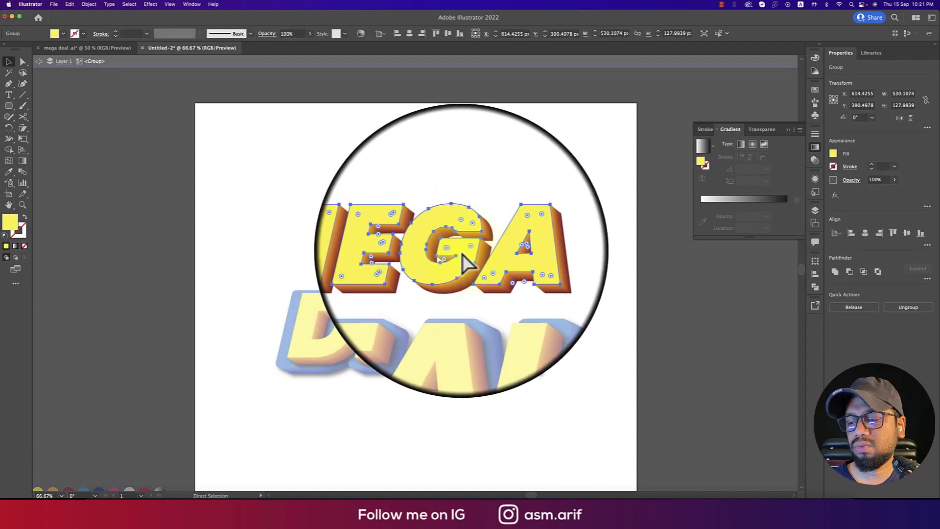
{"action": "key", "text": "super+c"}
{"action": "double_click", "coordinate": [563, 291]}
{"action": "left_click_drag", "start_coordinate": [580, 294], "coordinate": [562, 294]}
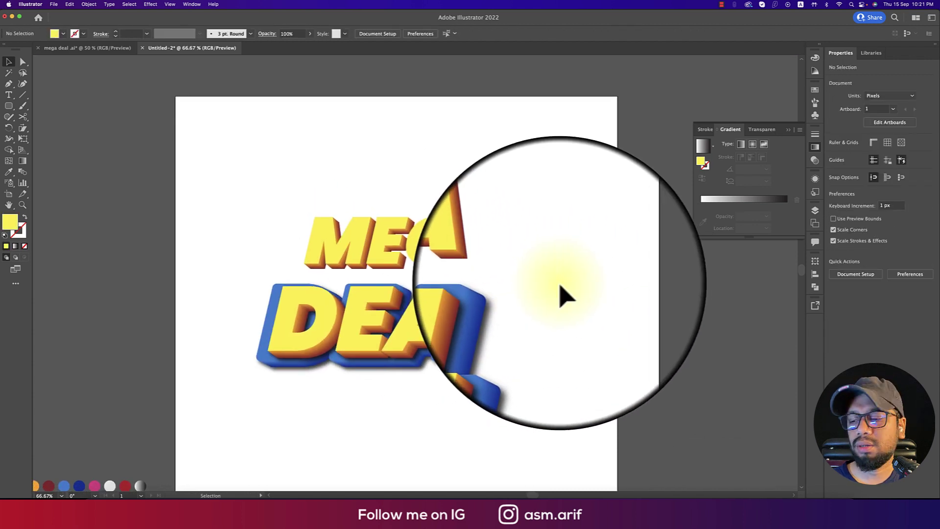
{"action": "key", "text": "super+f"}
{"action": "left_click_drag", "start_coordinate": [519, 269], "coordinate": [731, 312]}
{"action": "left_click_drag", "start_coordinate": [673, 357], "coordinate": [539, 357]}
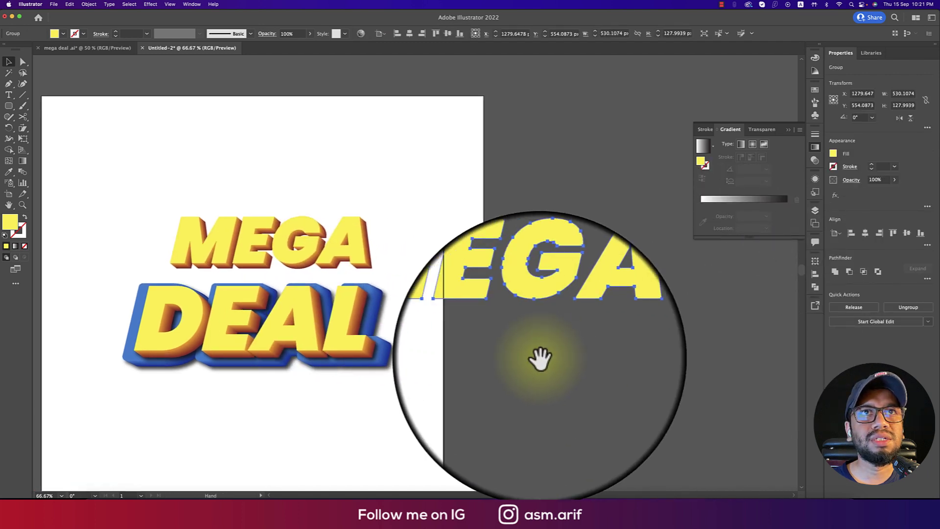
{"action": "left_click_drag", "start_coordinate": [554, 317], "coordinate": [630, 330]}
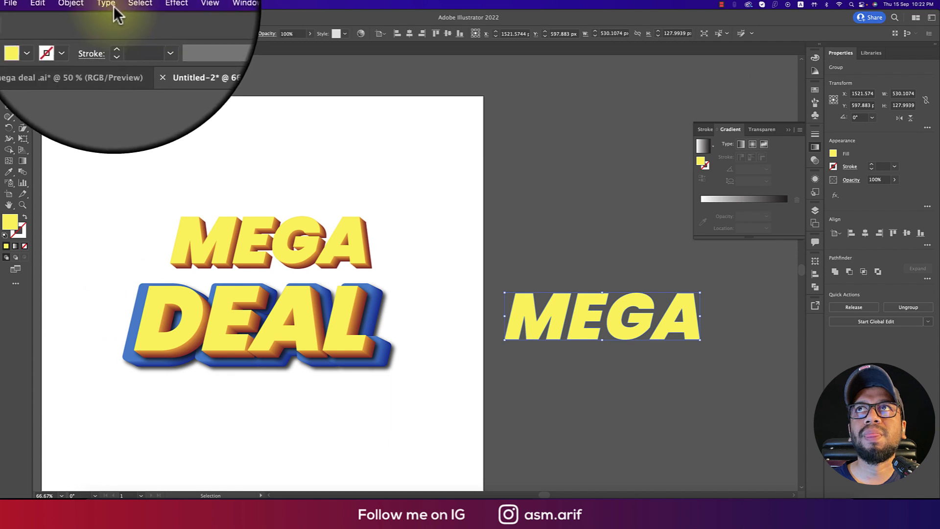
Offset the path of the MEGA copy by 10.0008 px with Round joins and a miter limit of 8
{"action": "left_click", "coordinate": [90, 5]}
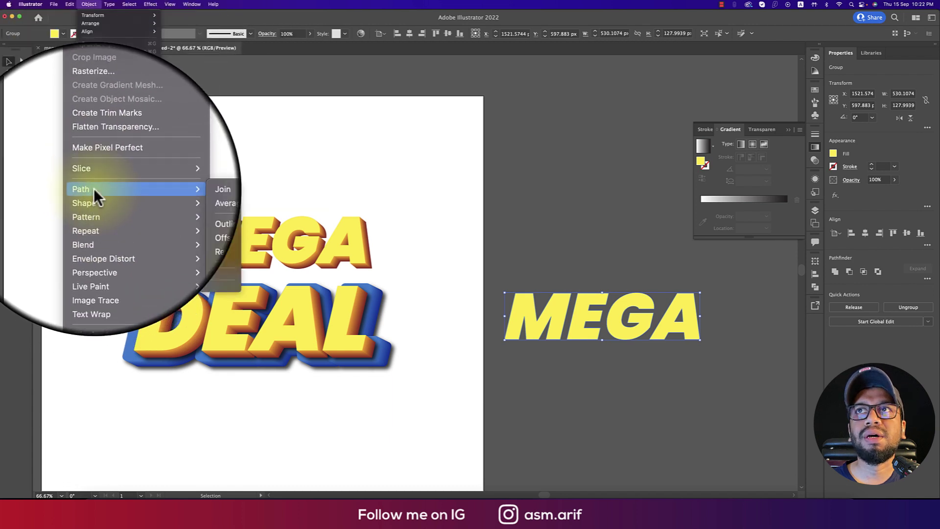
{"action": "mouse_move", "coordinate": [139, 189]}
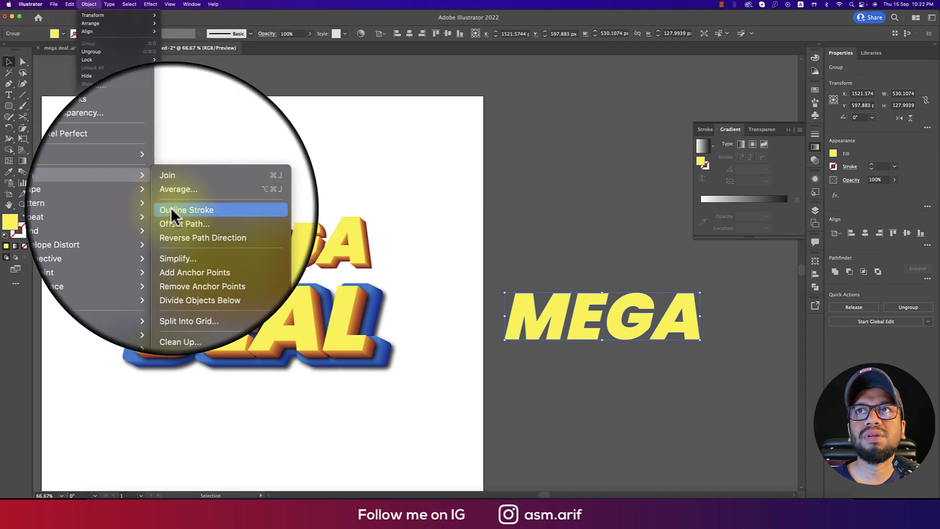
{"action": "left_click", "coordinate": [172, 218]}
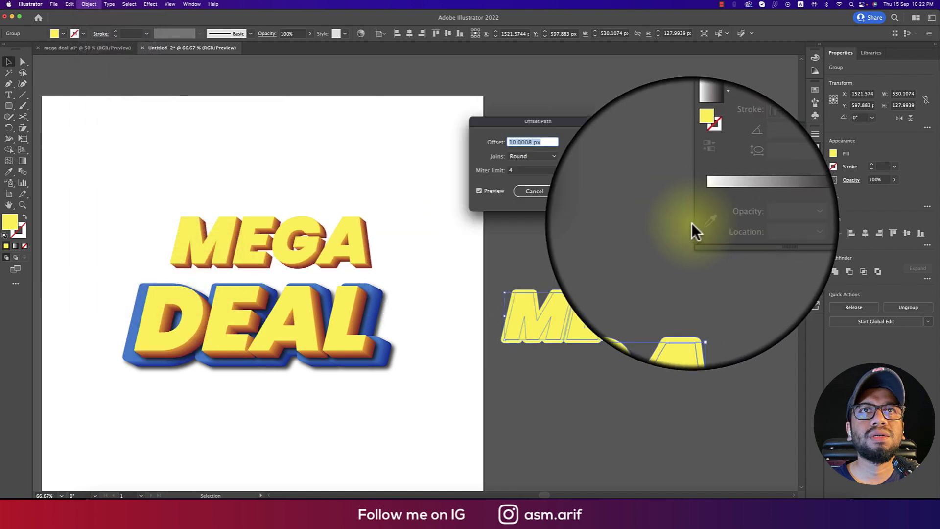
{"action": "left_click", "coordinate": [520, 171]}
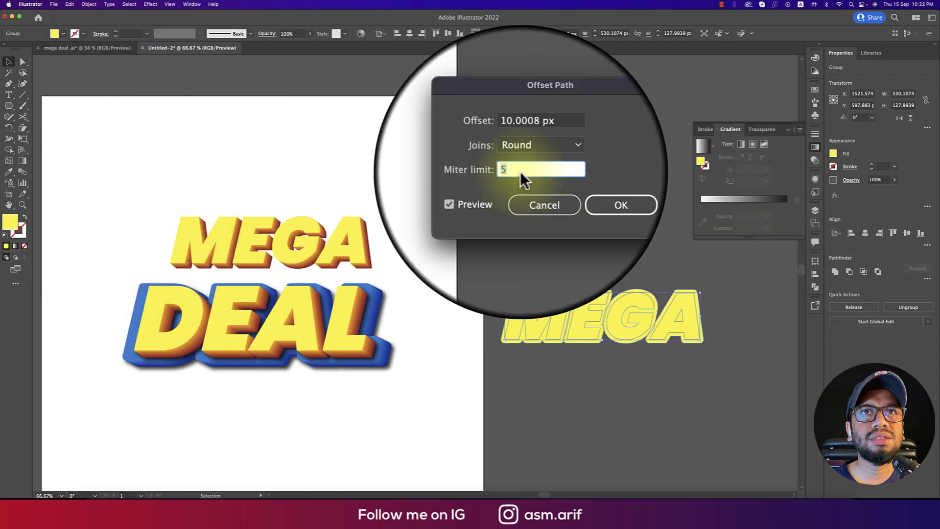
{"action": "key", "text": "Up"}
{"action": "left_click", "coordinate": [480, 190]}
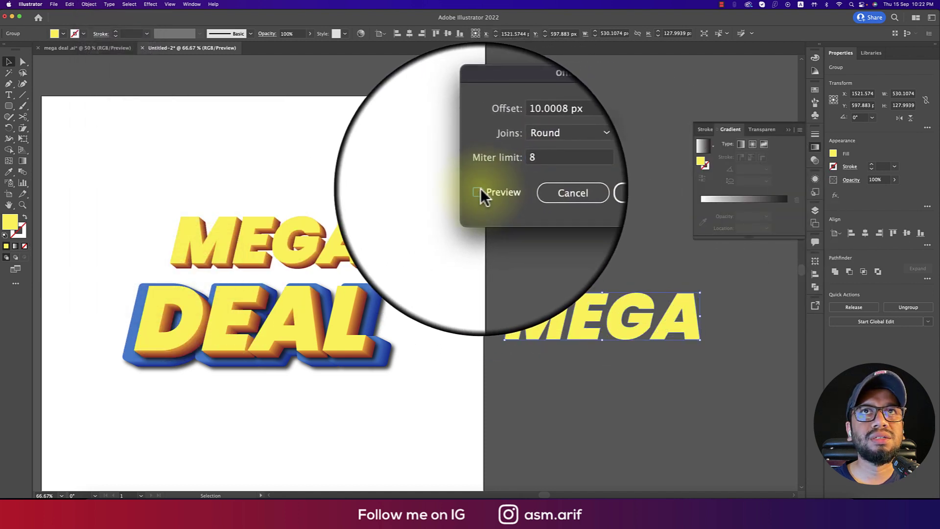
{"action": "left_click", "coordinate": [479, 190]}
{"action": "left_click", "coordinate": [589, 196]}
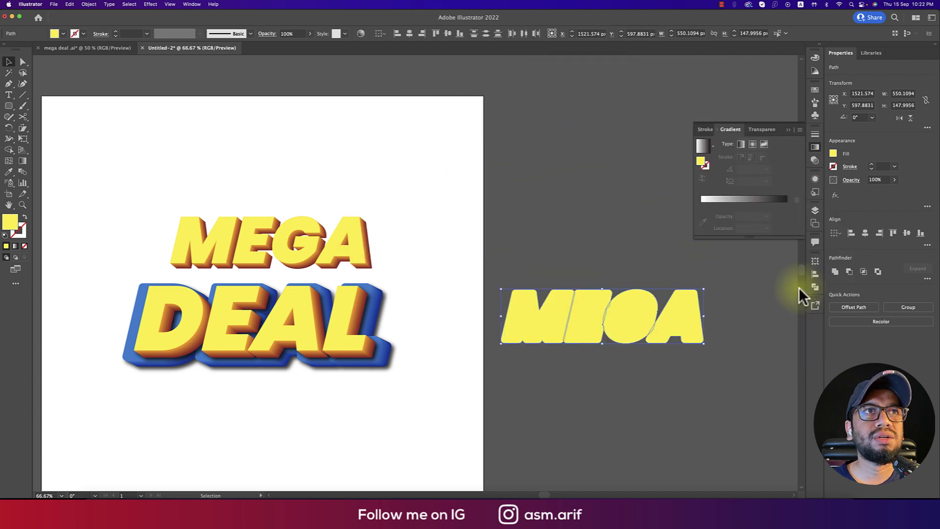
Unite the offset MEGA letters into a single shape and move it up beside the 3D MEGA lettering
{"action": "left_click", "coordinate": [836, 271]}
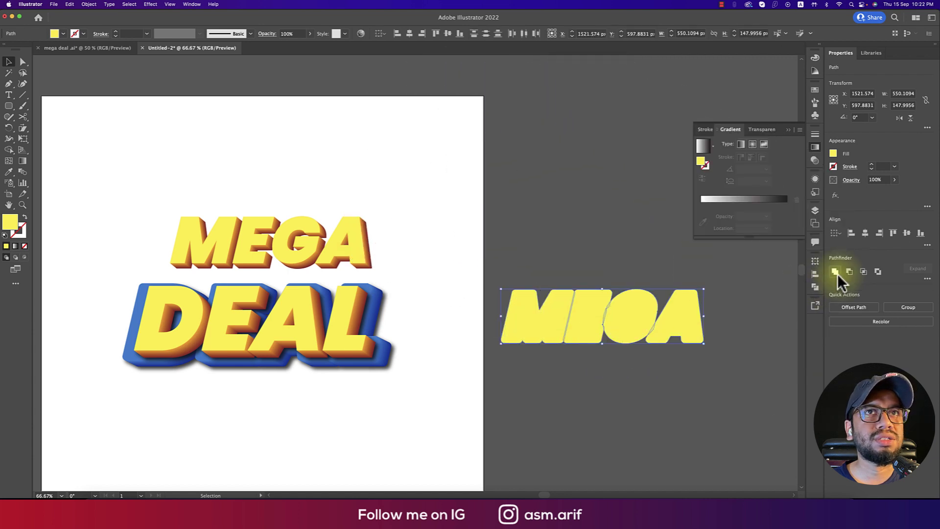
{"action": "left_click_drag", "start_coordinate": [649, 338], "coordinate": [528, 233]}
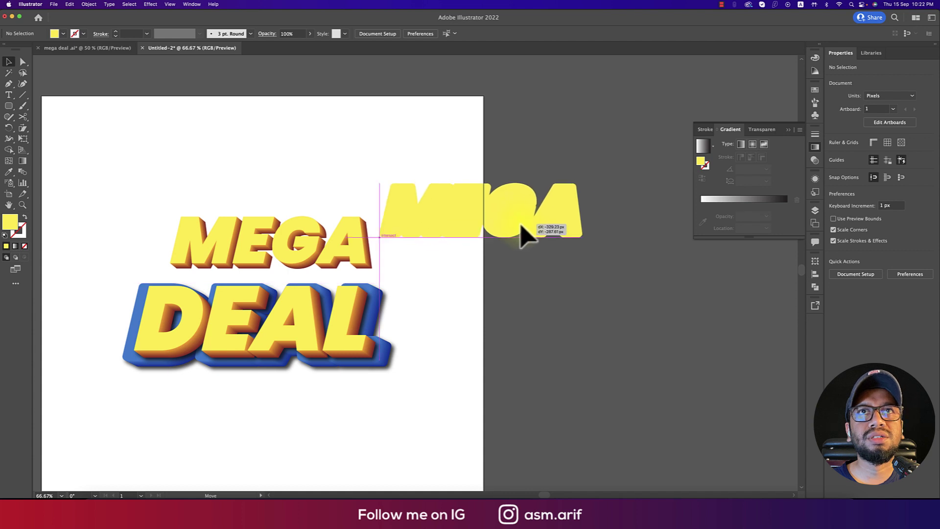
{"action": "left_click", "coordinate": [835, 272]}
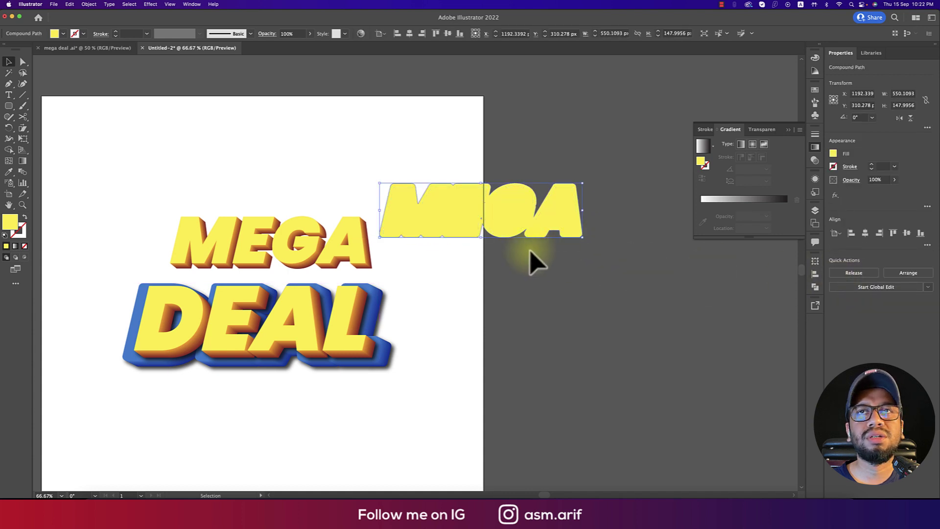
Move the united MEGA shape to the empty area below DEAL and fill it with the palette's medium blue
{"action": "key", "text": "super+minus"}
{"action": "key", "text": "super+minus"}
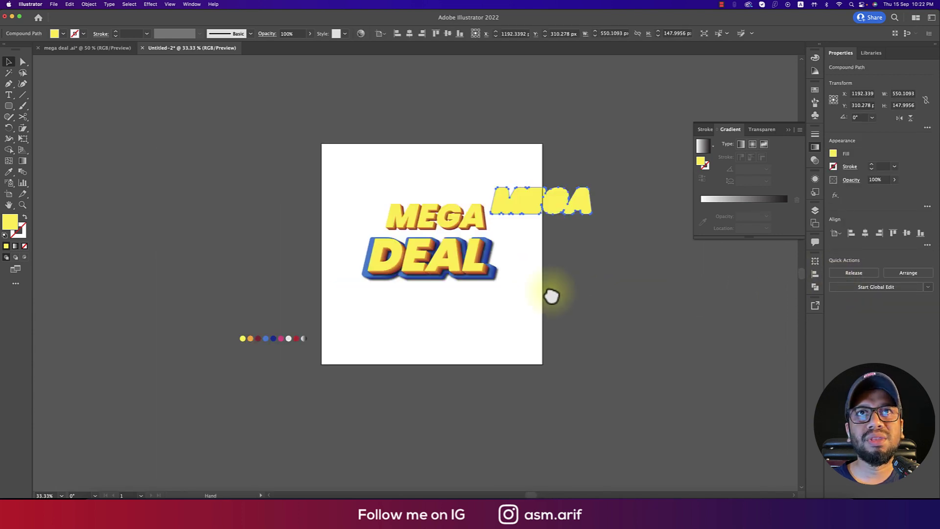
{"action": "left_click_drag", "start_coordinate": [562, 199], "coordinate": [438, 326]}
{"action": "scroll", "coordinate": [438, 325], "scroll_direction": "up", "scroll_amount": 1}
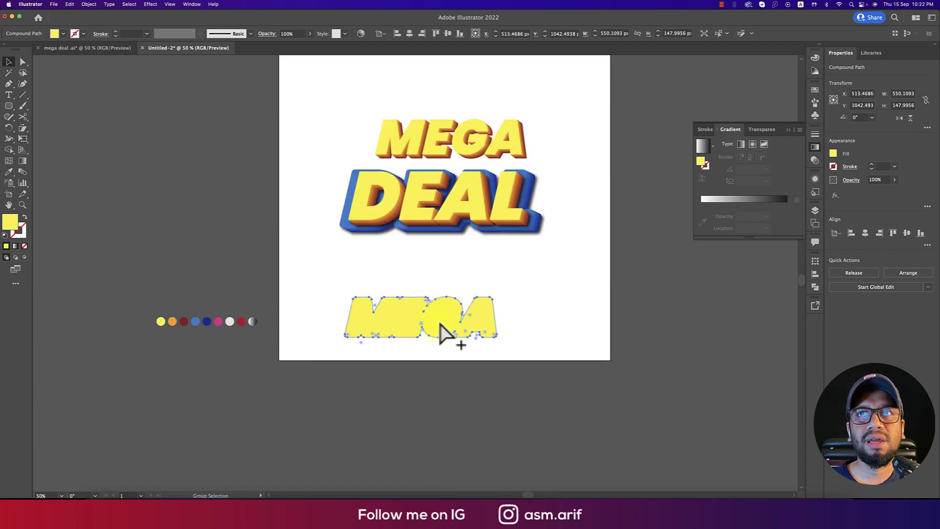
{"action": "key", "text": "i"}
{"action": "left_click", "coordinate": [195, 321]}
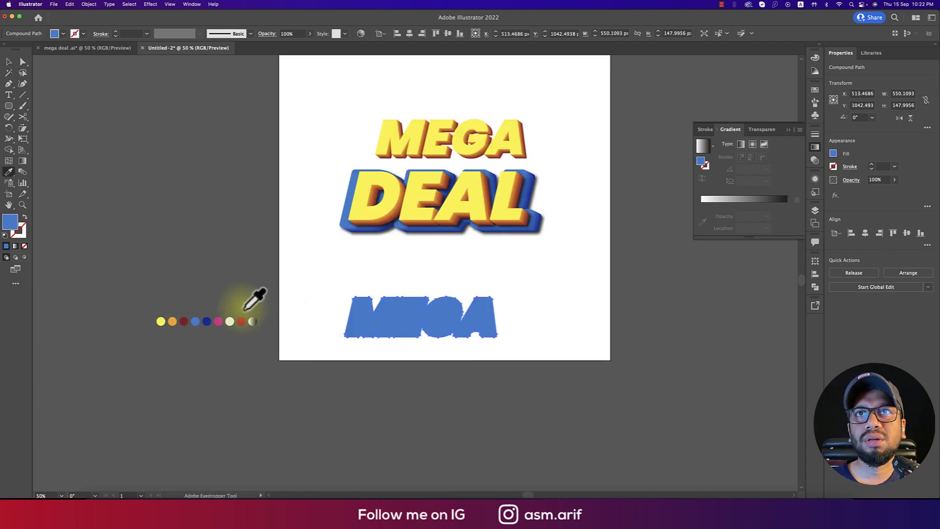
{"action": "key", "text": "v"}
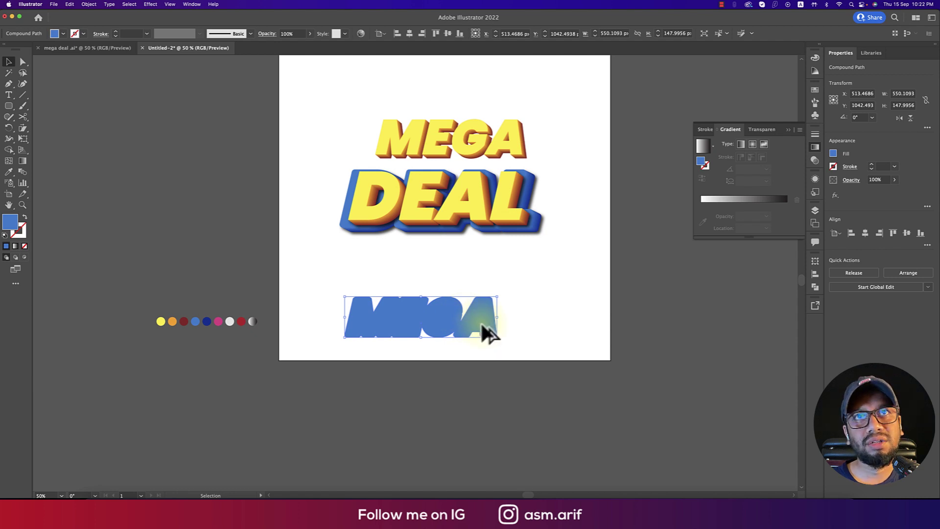
Duplicate the blue MEGA shape about 46 px right and 16 px down, fill the duplicate with dark blue and send it backward
{"action": "left_click_drag", "start_coordinate": [481, 322], "coordinate": [495, 328]}
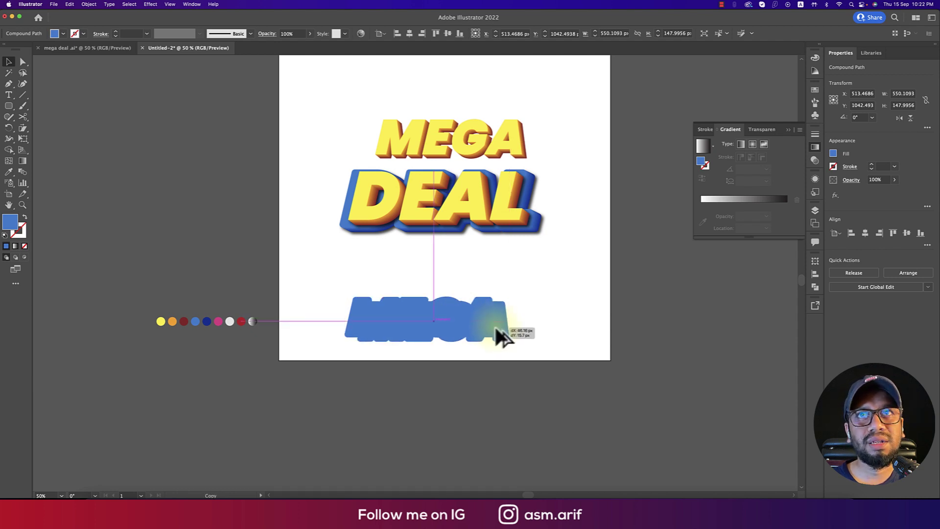
{"action": "key", "text": "i"}
{"action": "left_click", "coordinate": [206, 321]}
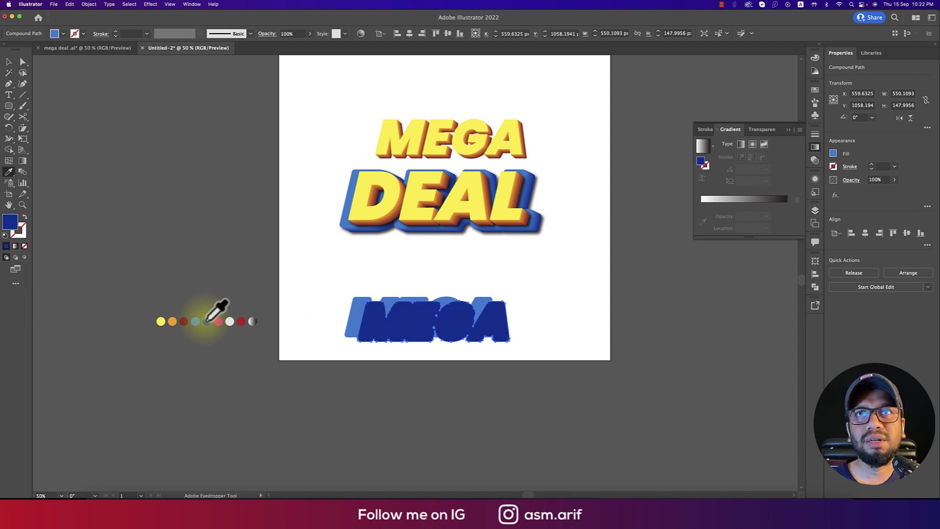
{"action": "key", "text": "ctrl+bracketleft"}
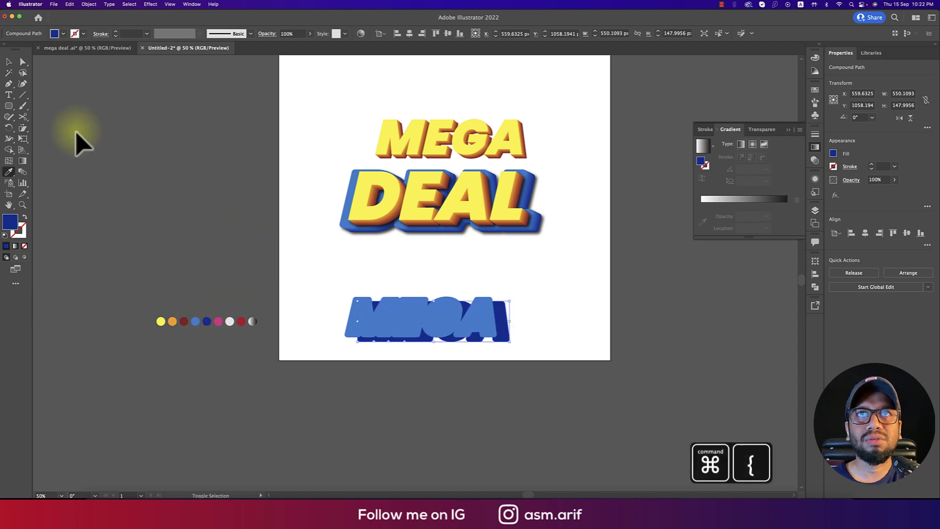
Join the medium blue and dark blue MEGA shapes with the Blend tool
{"action": "key", "text": "v"}
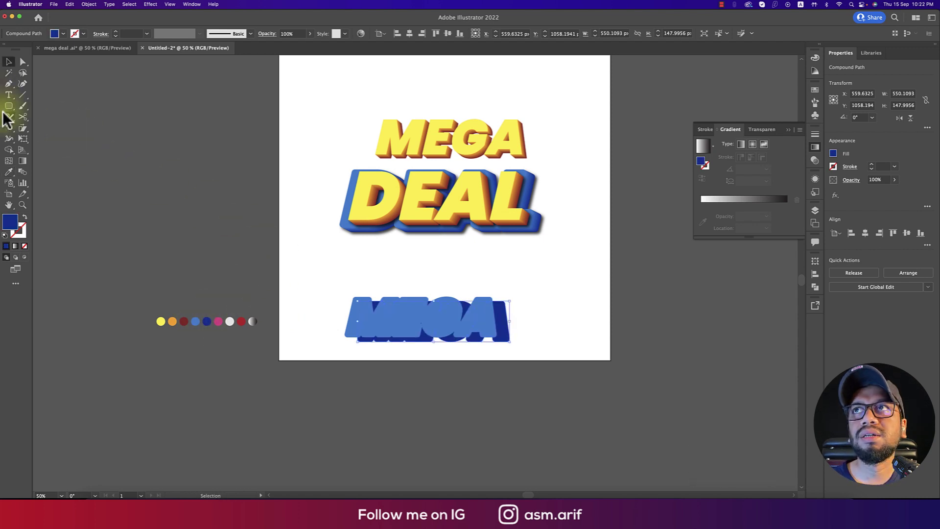
{"action": "left_click", "coordinate": [23, 171]}
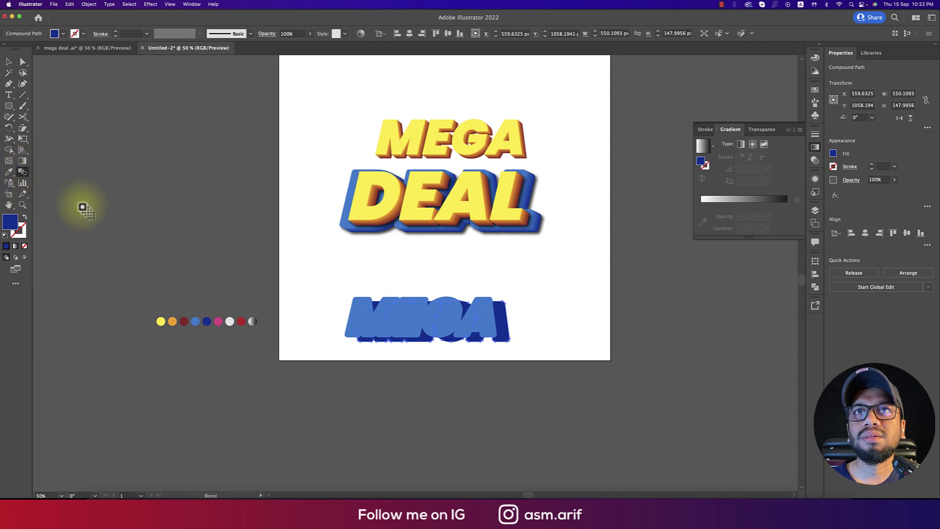
{"action": "left_click", "coordinate": [511, 334]}
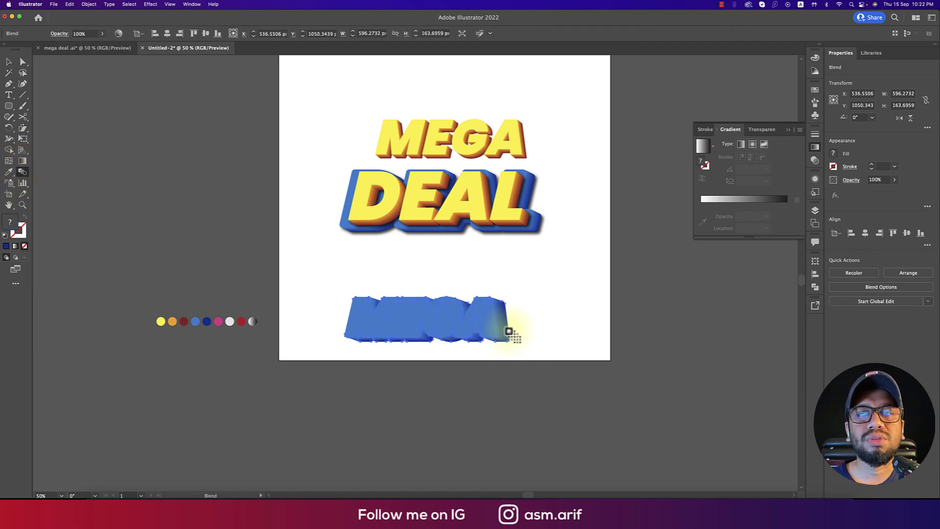
Move the blue MEGA blend up onto the yellow MEGA lettering and send it to the back
{"action": "left_click", "coordinate": [8, 61]}
{"action": "left_click_drag", "start_coordinate": [488, 337], "coordinate": [515, 148]}
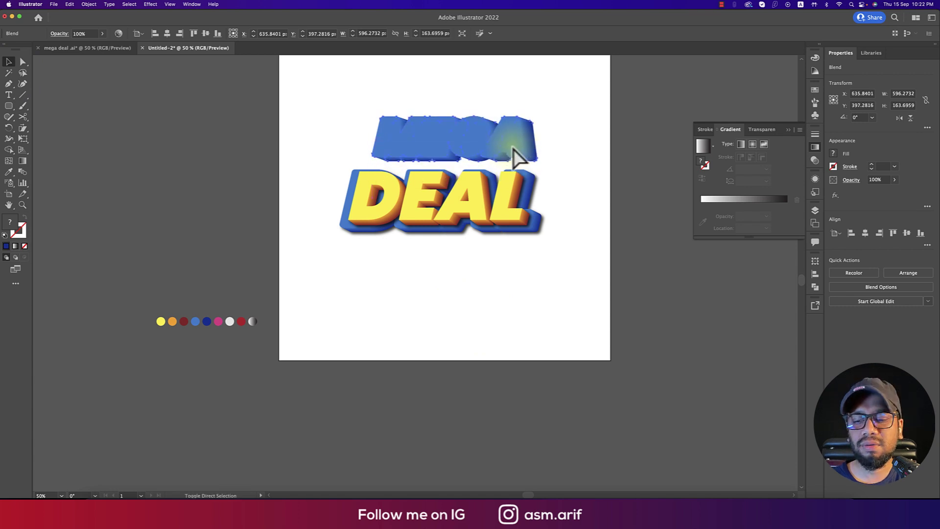
{"action": "key", "text": "super+shift+bracketleft"}
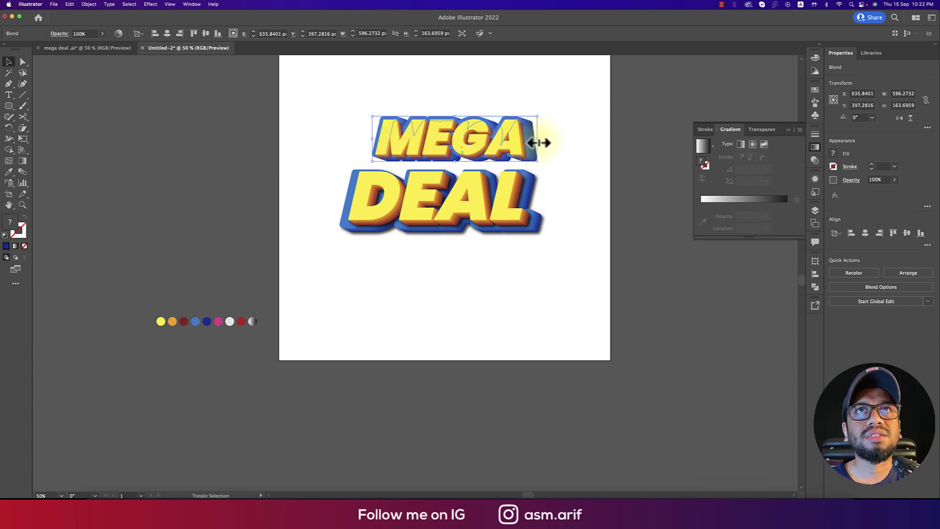
Enlarge the blue MEGA blend slightly in proportion and align it around the yellow MEGA lettering
{"action": "left_click_drag", "start_coordinate": [539, 141], "coordinate": [617, 223]}
{"action": "left_click", "coordinate": [560, 156]}
{"action": "scroll", "coordinate": [557, 157], "scroll_direction": "up", "scroll_amount": 1}
{"action": "left_click_drag", "start_coordinate": [562, 278], "coordinate": [556, 264]}
{"action": "left_click", "coordinate": [594, 300]}
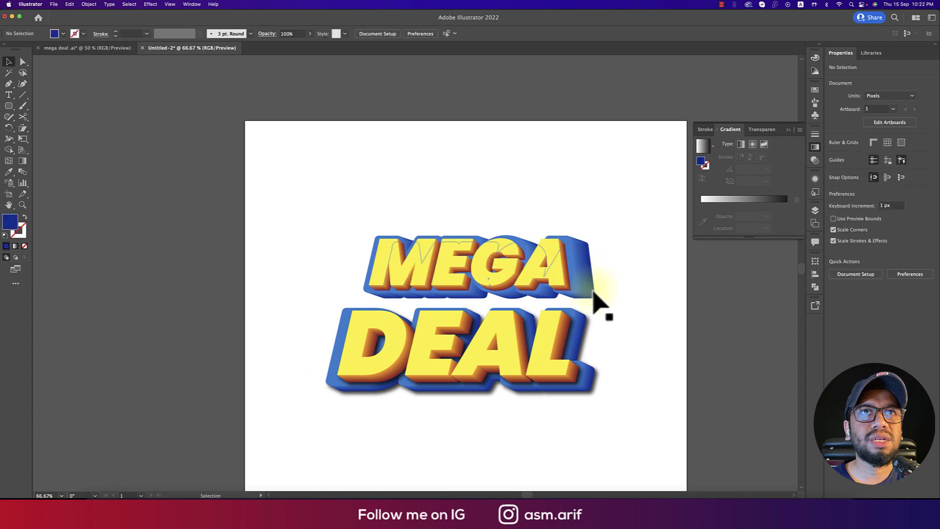
Isolate the blue MEGA blend and nudge its dark blue shape slightly up and to the left
{"action": "double_click", "coordinate": [594, 298]}
{"action": "left_click_drag", "start_coordinate": [594, 300], "coordinate": [593, 296]}
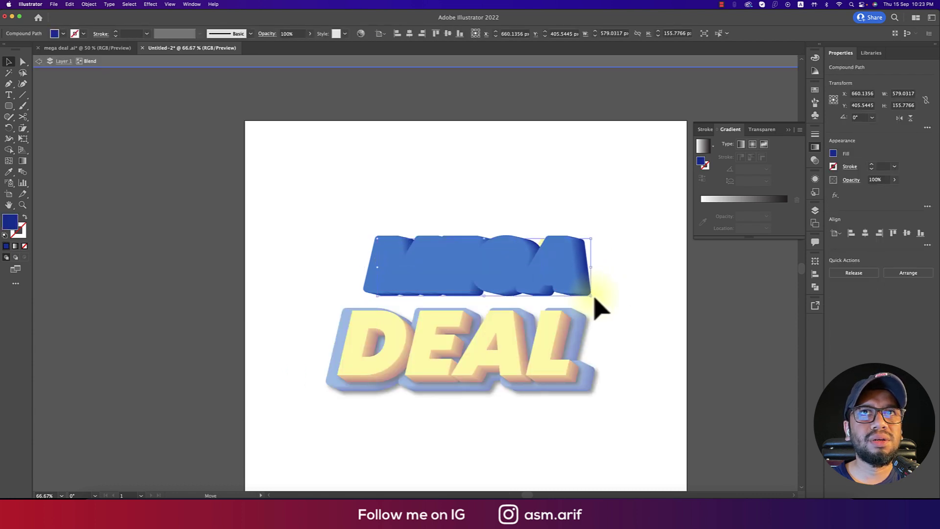
{"action": "double_click", "coordinate": [625, 302]}
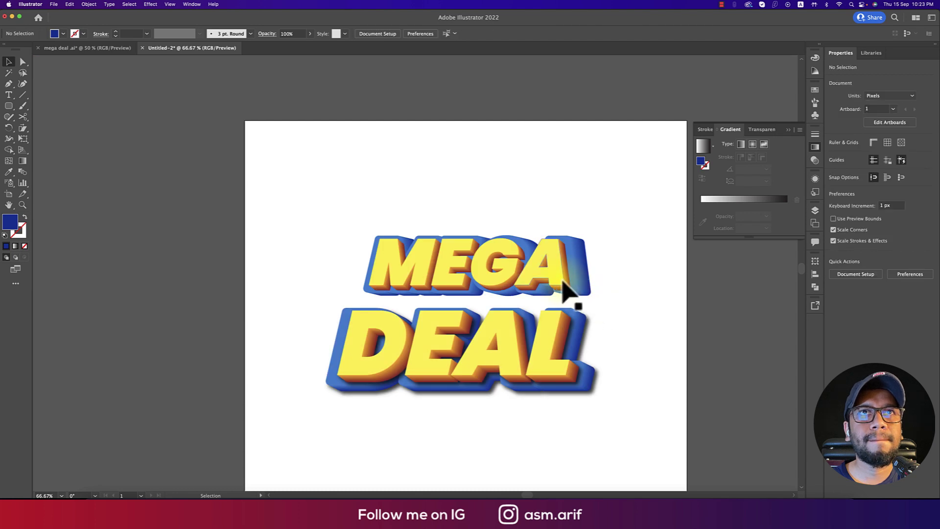
Undo the narrowing of the blue MEGA blend and the preceding nudges of its dark blue shape
{"action": "left_click", "coordinate": [585, 295]}
{"action": "left_click_drag", "start_coordinate": [593, 269], "coordinate": [562, 273]}
{"action": "left_click", "coordinate": [612, 286]}
{"action": "key", "text": "super+z"}
{"action": "key", "text": "super+z"}
{"action": "key", "text": "super+z"}
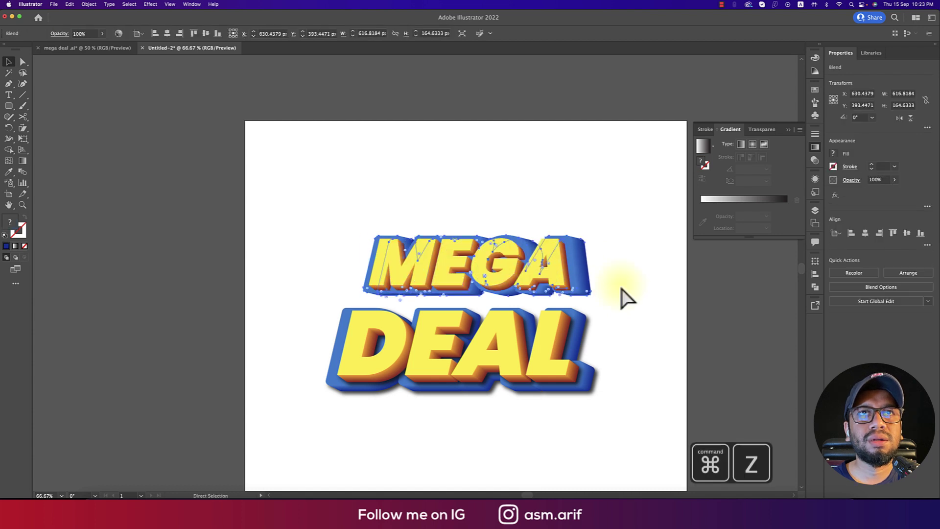
{"action": "key", "text": "super+z"}
{"action": "double_click", "coordinate": [627, 296]}
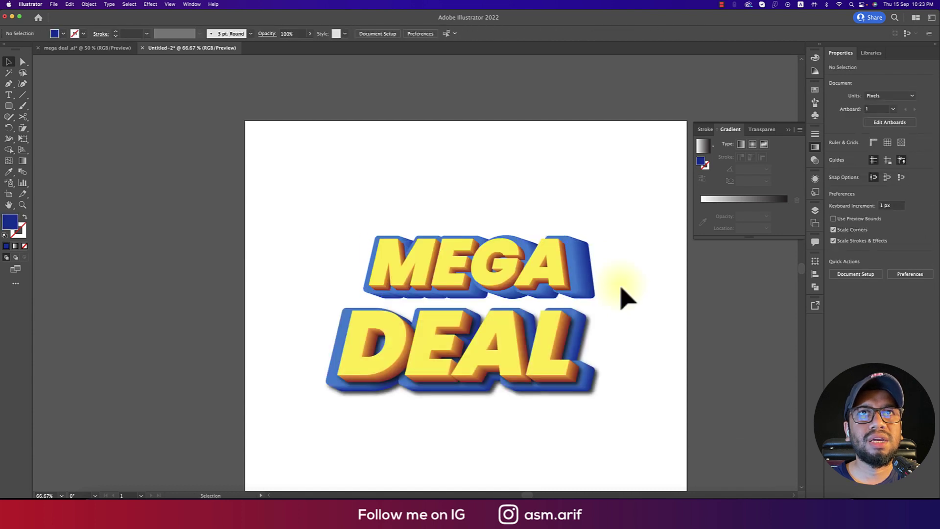
Apply a Drop Shadow effect to the yellow MEGA lettering
{"action": "left_click", "coordinate": [568, 286]}
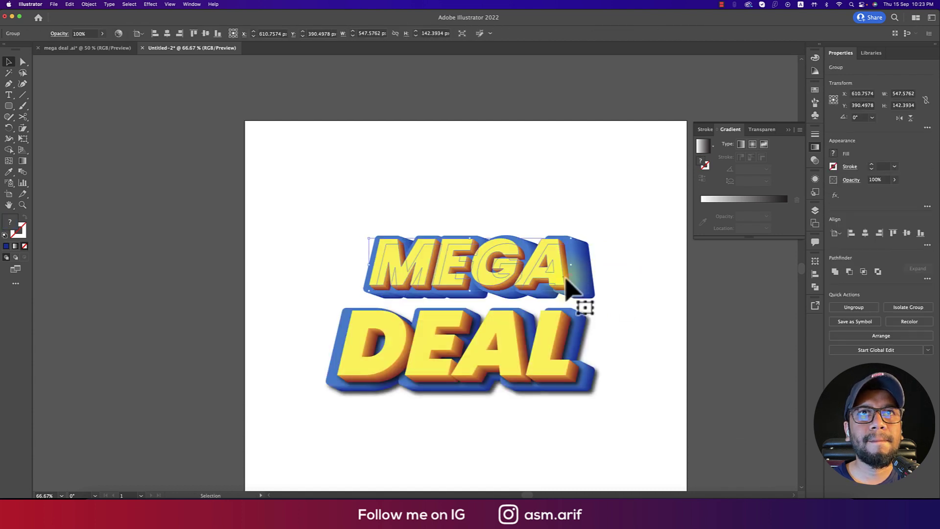
{"action": "left_click", "coordinate": [149, 5]}
{"action": "mouse_move", "coordinate": [162, 112]}
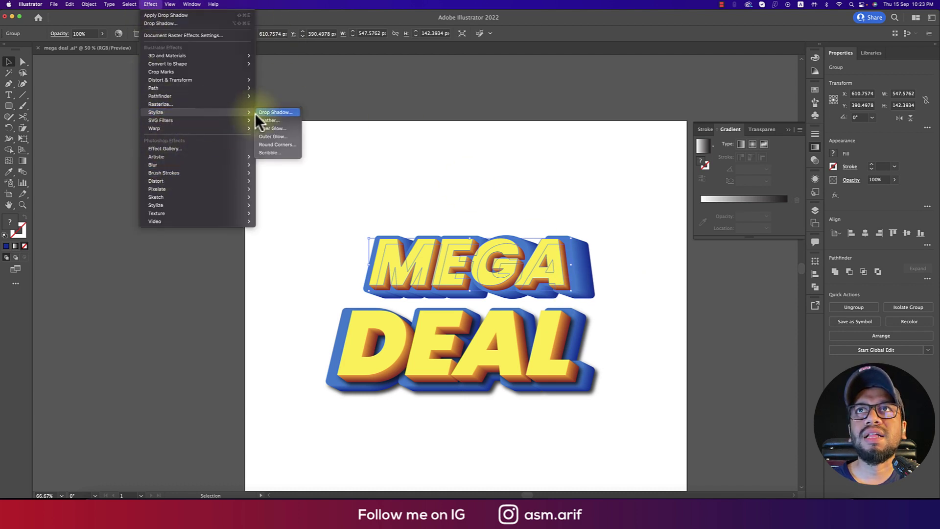
{"action": "left_click", "coordinate": [256, 113]}
{"action": "left_click", "coordinate": [748, 259]}
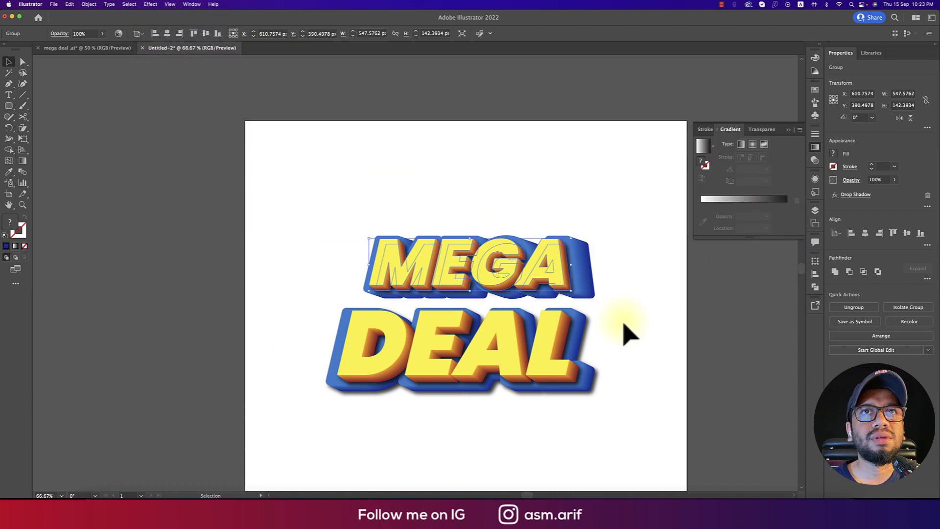
{"action": "left_click", "coordinate": [621, 320]}
Shift the yellow MEGA lettering slightly right within its blue blend and enlarge both together in proportion to about 666 px wide
{"action": "left_click_drag", "start_coordinate": [556, 275], "coordinate": [566, 273]}
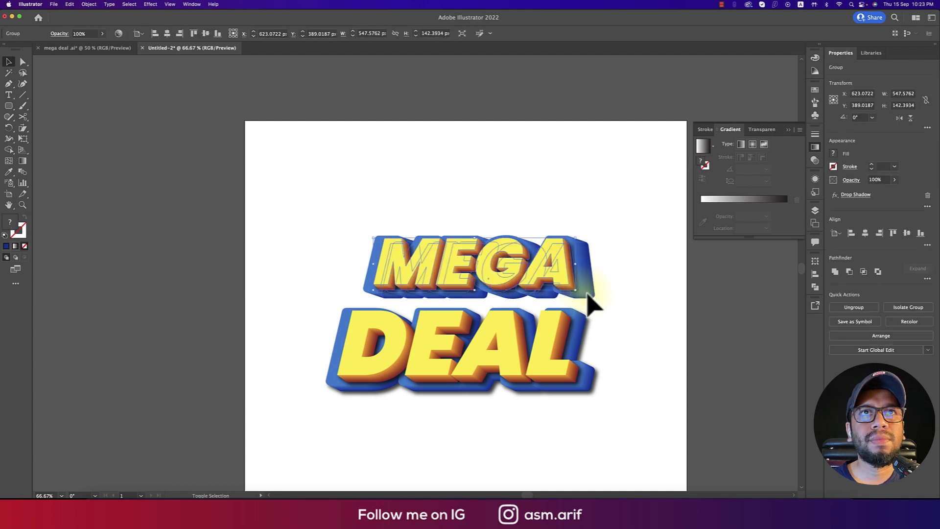
{"action": "left_click", "coordinate": [588, 293], "text": "shift"}
{"action": "mouse_move", "coordinate": [600, 270]}
{"action": "left_mouse_down"}
{"action": "mouse_move", "coordinate": [619, 269]}
{"action": "mouse_move", "coordinate": [602, 269]}
{"action": "left_mouse_up"}
{"action": "left_click", "coordinate": [615, 288]}
Apply a Drop Shadow effect to the blue MEGA blend
{"action": "left_click", "coordinate": [599, 292]}
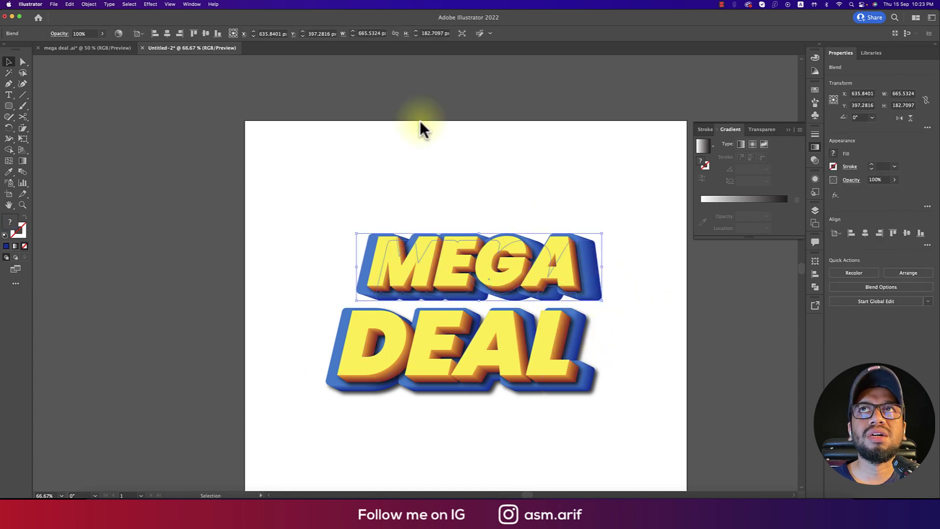
{"action": "left_click", "coordinate": [150, 5]}
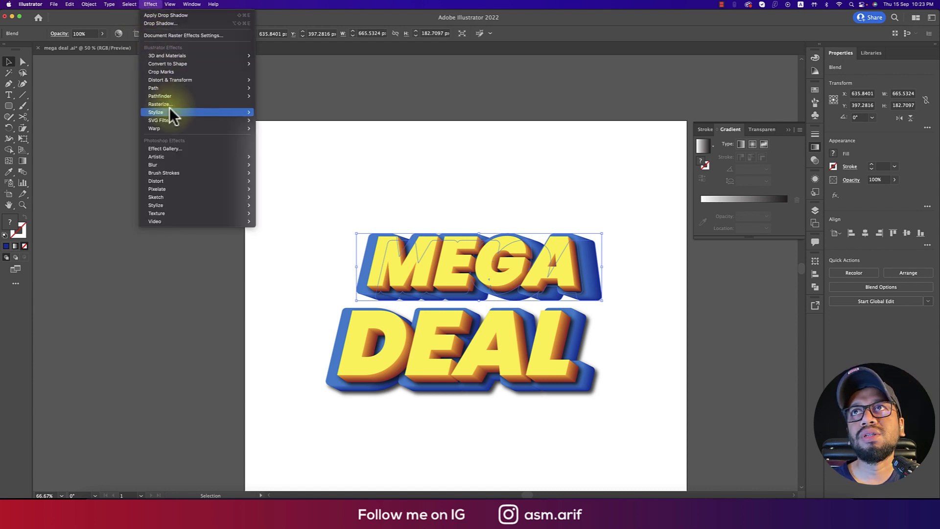
{"action": "mouse_move", "coordinate": [192, 113]}
{"action": "left_click", "coordinate": [264, 112]}
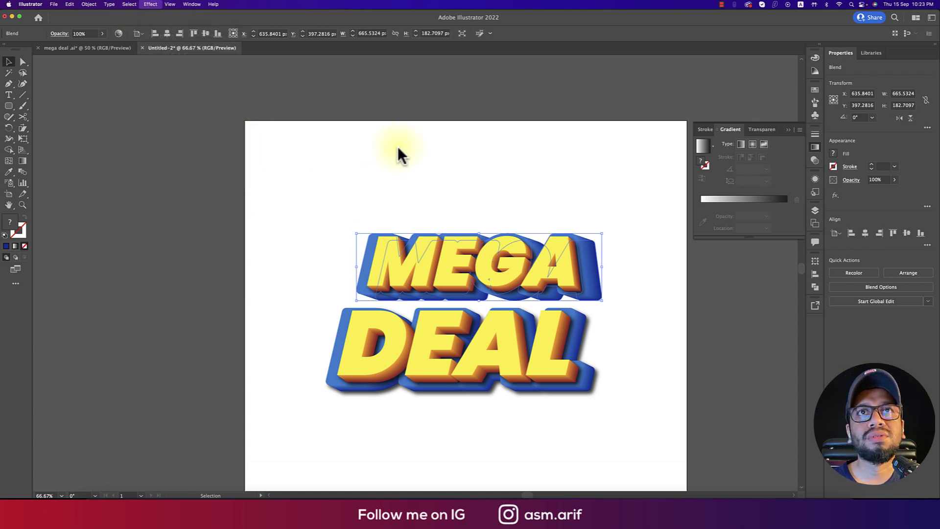
{"action": "left_click", "coordinate": [765, 258]}
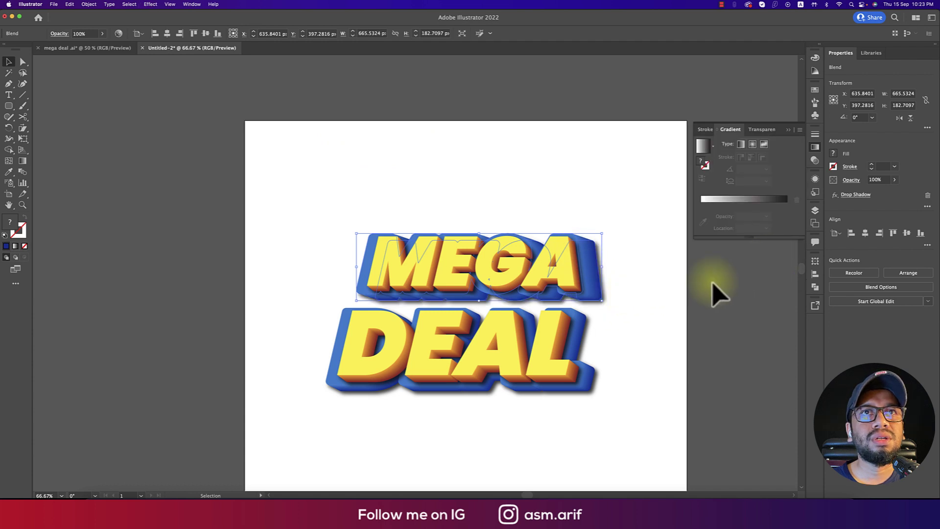
{"action": "left_click", "coordinate": [636, 336]}
Stretch the yellow MEGA lettering slightly to the left so it sits closer to the blue outline's left edge
{"action": "scroll", "coordinate": [636, 336], "scroll_direction": "down", "scroll_amount": 2}
{"action": "left_click_drag", "start_coordinate": [648, 343], "coordinate": [538, 329]}
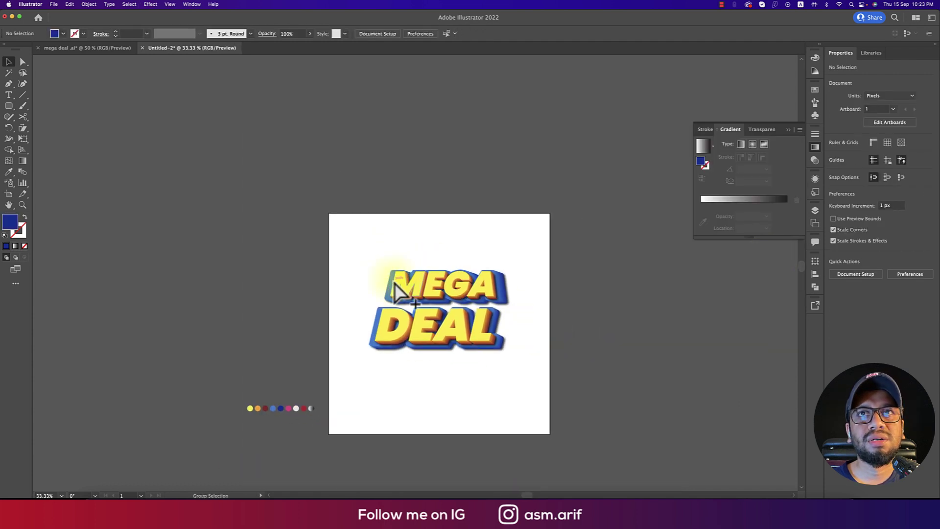
{"action": "scroll", "coordinate": [399, 293], "scroll_direction": "up", "scroll_amount": 7}
{"action": "left_click", "coordinate": [397, 337]}
{"action": "scroll", "coordinate": [398, 337], "scroll_direction": "down", "scroll_amount": 2}
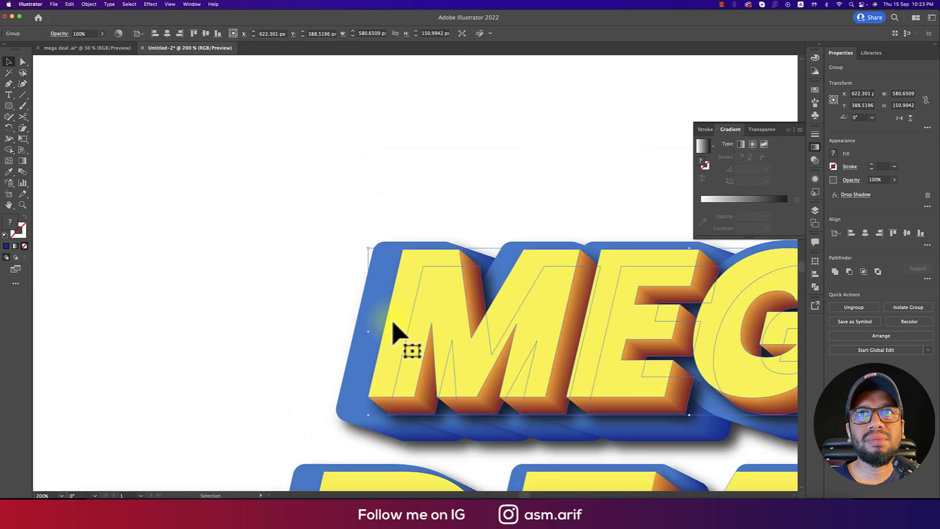
{"action": "left_click_drag", "start_coordinate": [367, 335], "coordinate": [350, 333]}
{"action": "left_click", "coordinate": [308, 316]}
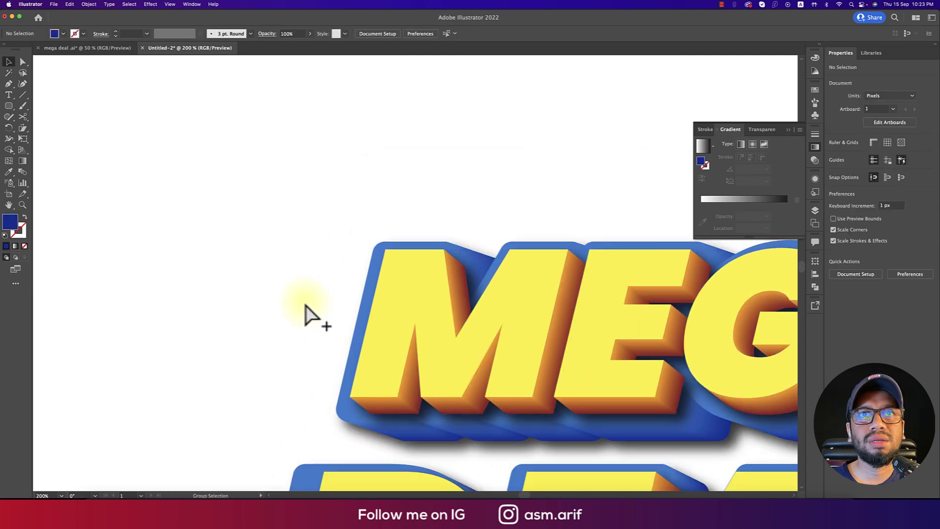
Scale the complete MEGA lettering down in proportion to about 587 px wide and move it closer above DEAL
{"action": "scroll", "coordinate": [307, 315], "scroll_direction": "down", "scroll_amount": 3}
{"action": "left_click_drag", "start_coordinate": [633, 395], "coordinate": [651, 376]}
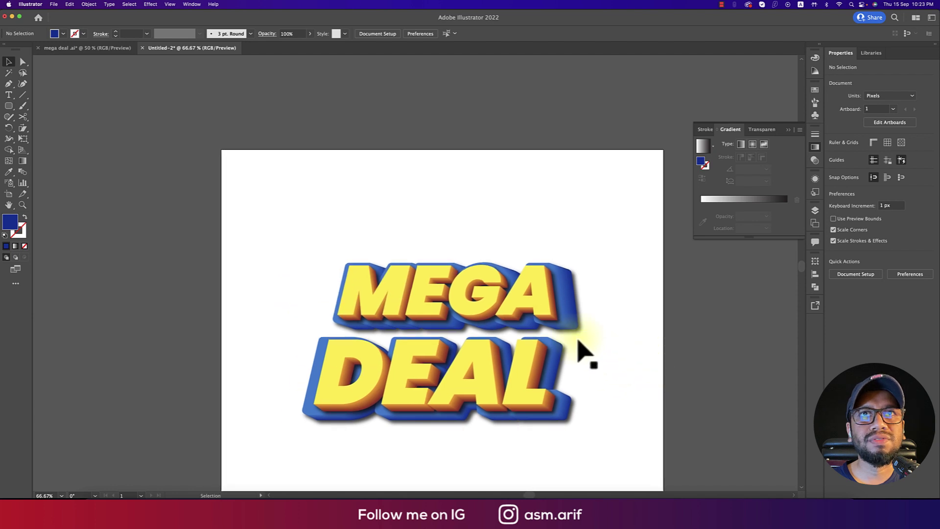
{"action": "left_click_drag", "start_coordinate": [361, 256], "coordinate": [545, 319]}
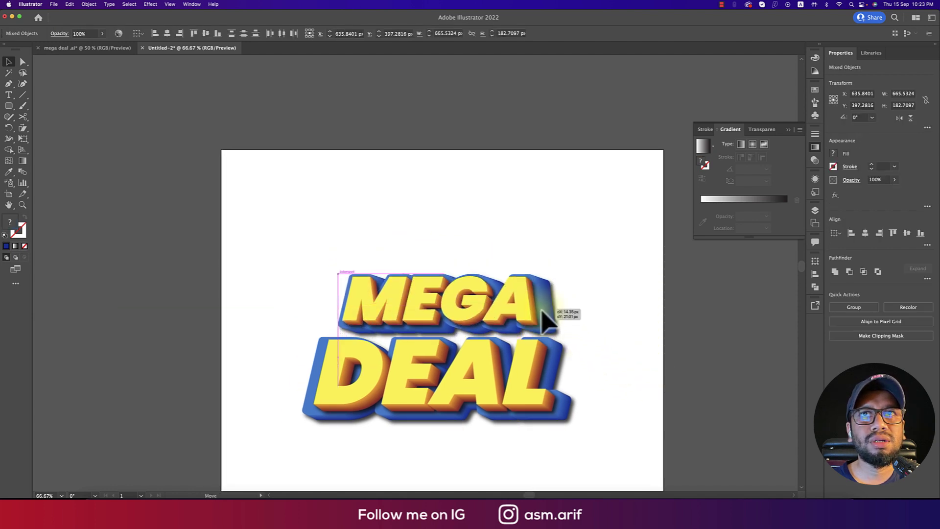
Rotate the MEGA and DEAL lettering together counterclockwise by about 7.9°
{"action": "left_click_drag", "start_coordinate": [298, 243], "coordinate": [605, 467]}
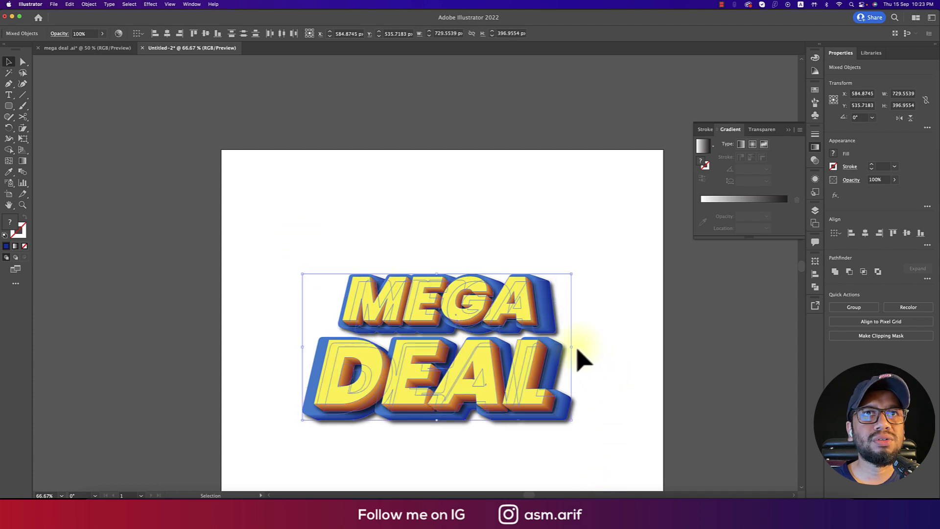
{"action": "left_click", "coordinate": [579, 359]}
{"action": "left_click_drag", "start_coordinate": [311, 223], "coordinate": [563, 448]}
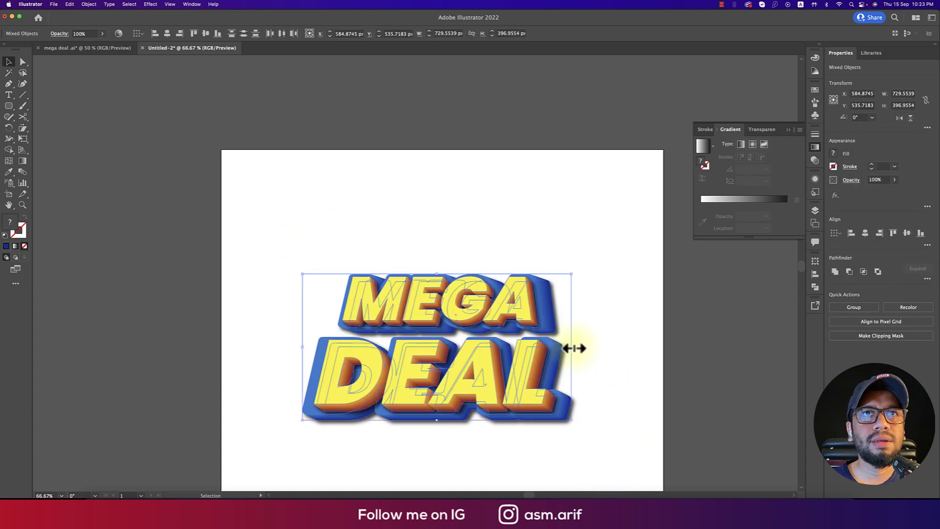
{"action": "left_click_drag", "start_coordinate": [574, 335], "coordinate": [576, 331]}
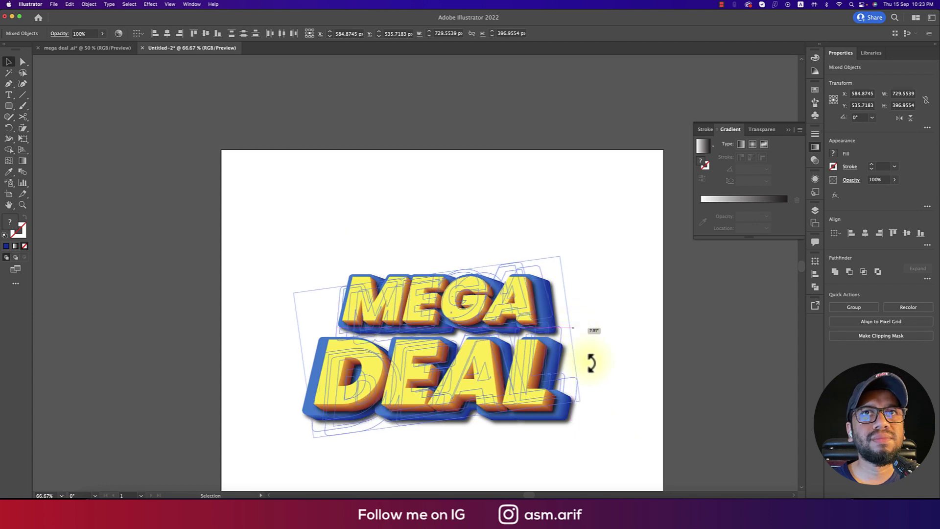
{"action": "left_click_drag", "start_coordinate": [591, 363], "coordinate": [594, 374]}
{"action": "left_click", "coordinate": [594, 374]}
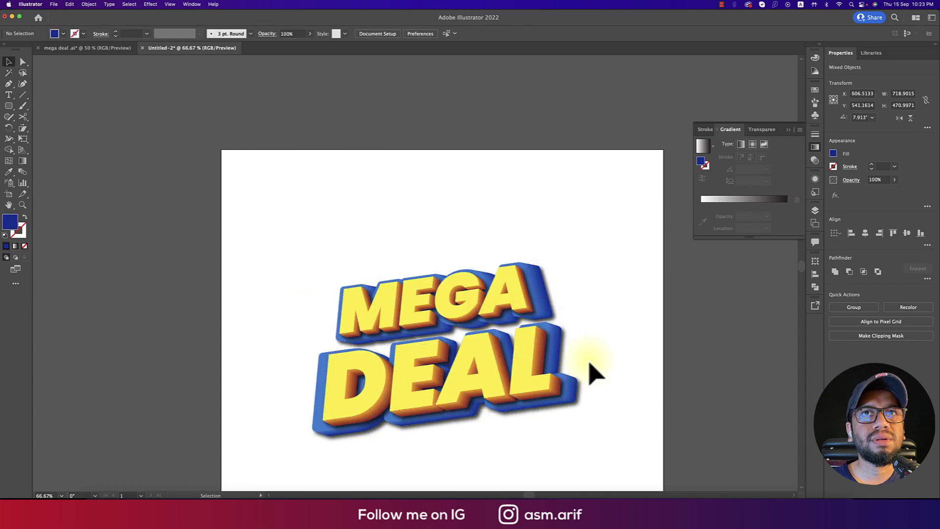
Group the MEGA parts, bring the group to the front and move it down slightly to overlap DEAL
{"action": "left_click_drag", "start_coordinate": [303, 231], "coordinate": [626, 310]}
{"action": "key", "text": "super+g"}
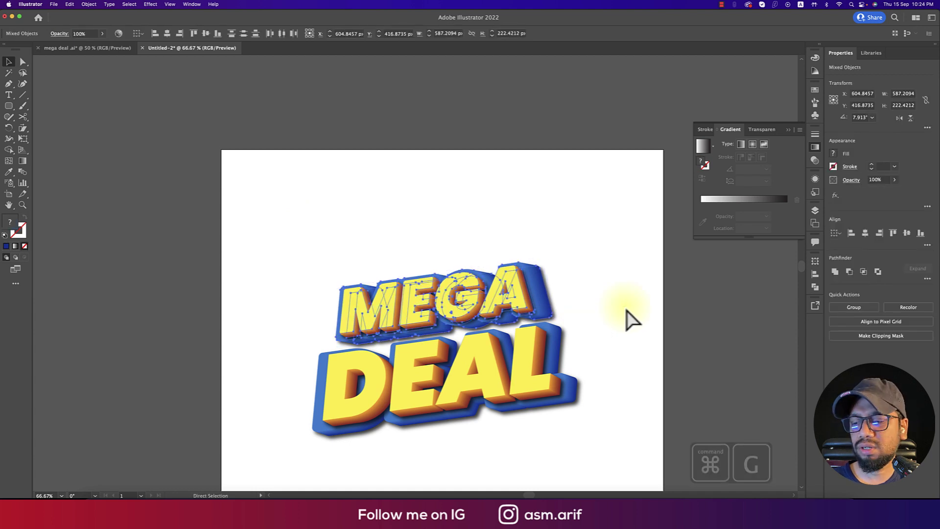
{"action": "key", "text": "super+shift+bracketright"}
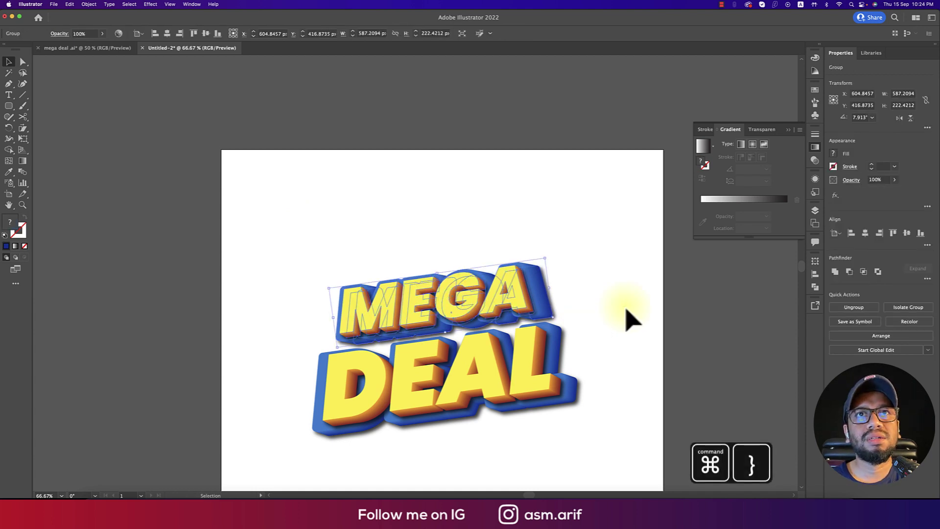
{"action": "left_click_drag", "start_coordinate": [487, 294], "coordinate": [500, 301]}
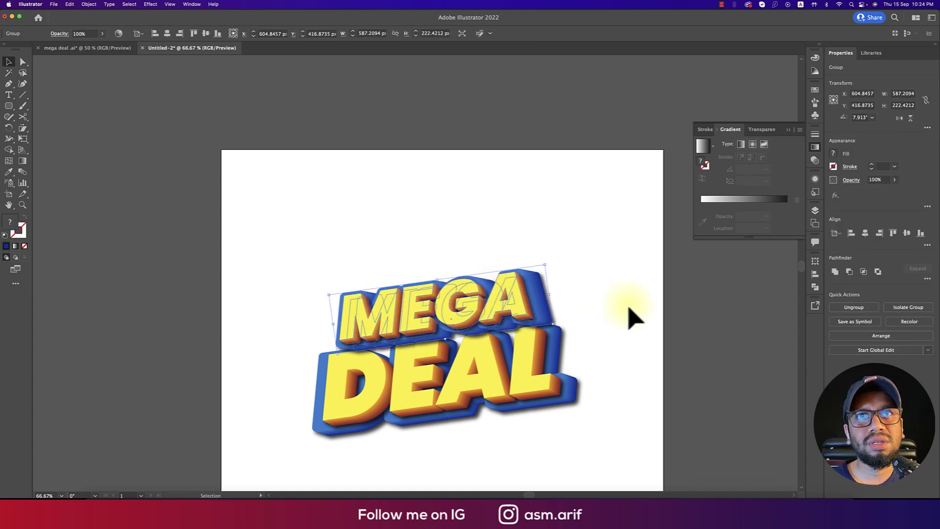
{"action": "left_click", "coordinate": [629, 307]}
Group the MEGA and DEAL lettering and center the group vertically on the artboard
{"action": "scroll", "coordinate": [629, 309], "scroll_direction": "down", "scroll_amount": 1}
{"action": "left_click_drag", "start_coordinate": [638, 329], "coordinate": [632, 291]}
{"action": "left_click_drag", "start_coordinate": [383, 231], "coordinate": [618, 409]}
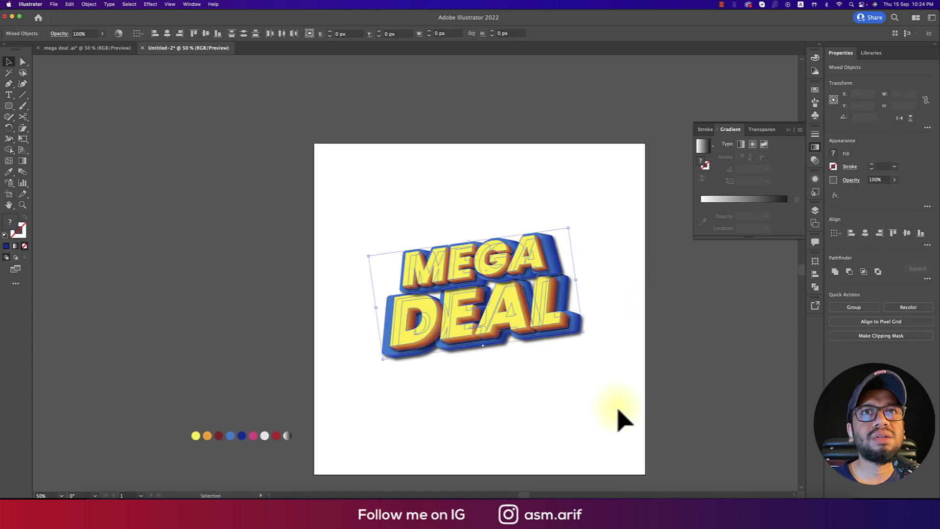
{"action": "key", "text": "super+g"}
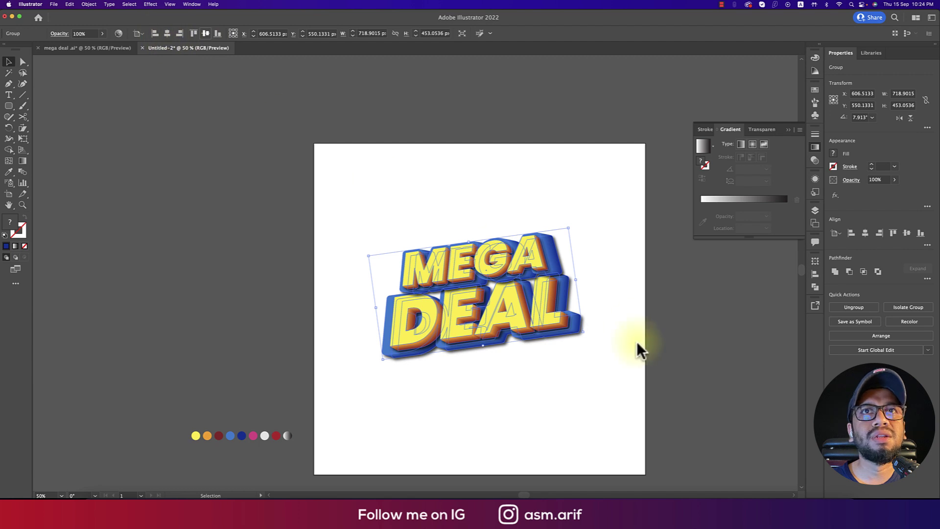
{"action": "left_click", "coordinate": [528, 395]}
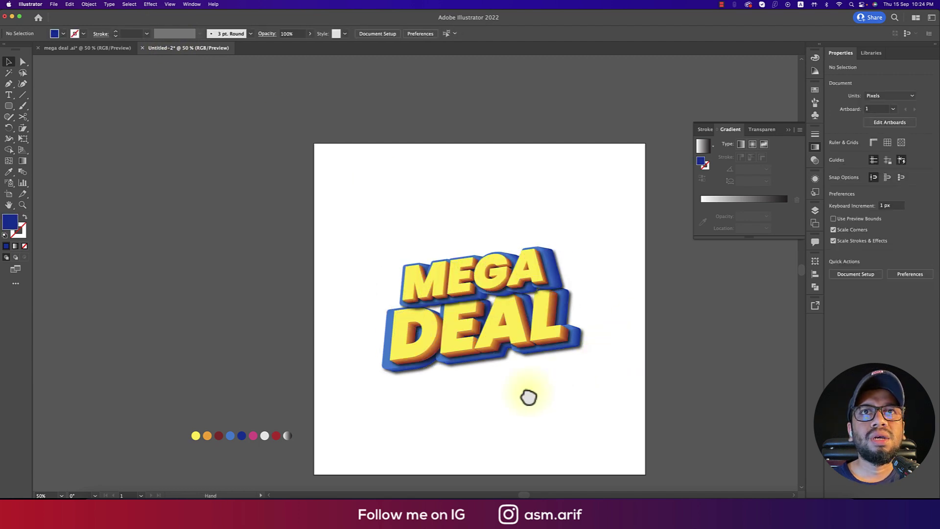
{"action": "left_click_drag", "start_coordinate": [528, 396], "coordinate": [544, 345]}
Check the confetti in the mega deal.ai reference and draw a dark blue triangle about 45 by 37 px beside the artboard with the Pen tool
{"action": "left_click", "coordinate": [107, 47]}
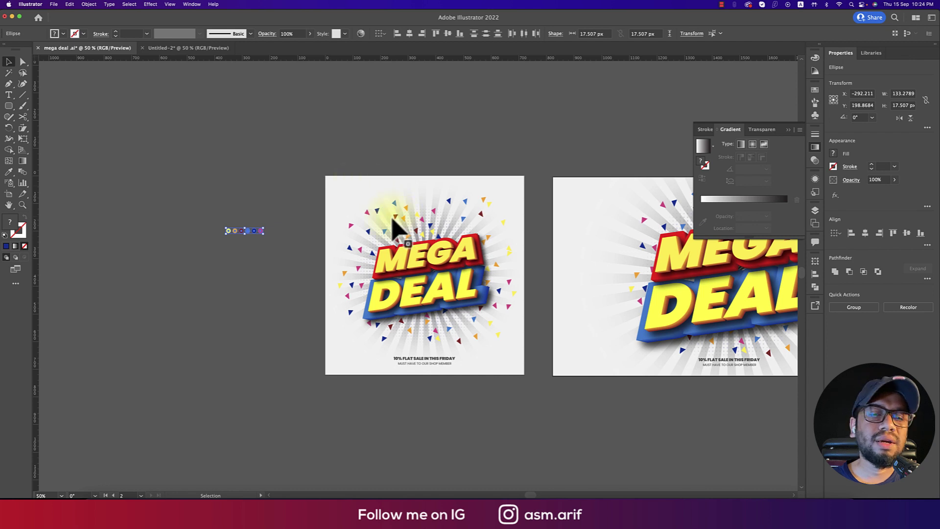
{"action": "left_click", "coordinate": [201, 48]}
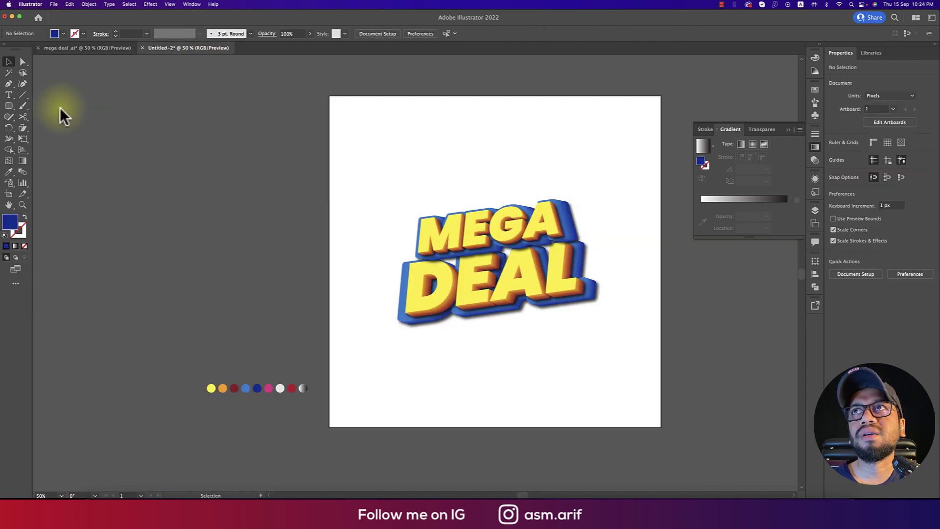
{"action": "key", "text": "p"}
{"action": "mouse_move", "coordinate": [183, 133]}
{"action": "left_mouse_down"}
{"action": "mouse_move", "coordinate": [193, 138]}
{"action": "mouse_move", "coordinate": [183, 133]}
{"action": "left_mouse_up"}
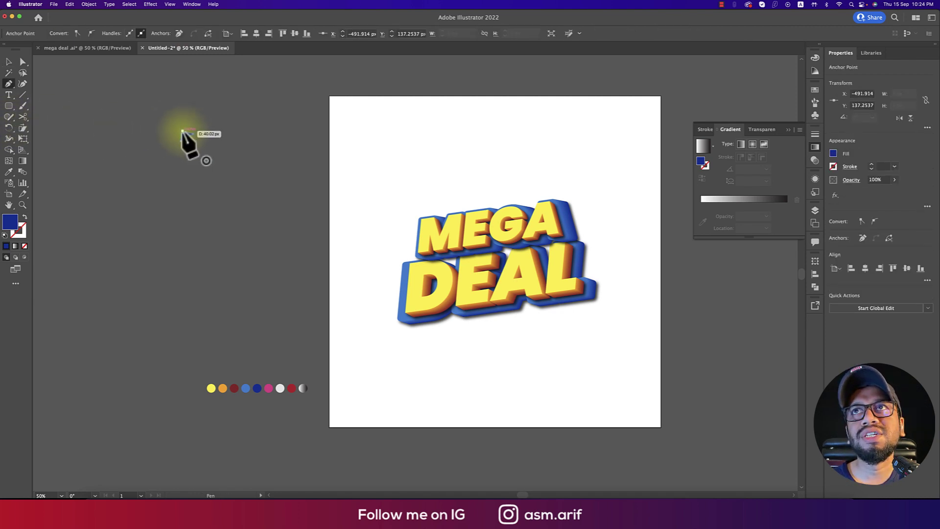
{"action": "left_click", "coordinate": [8, 61]}
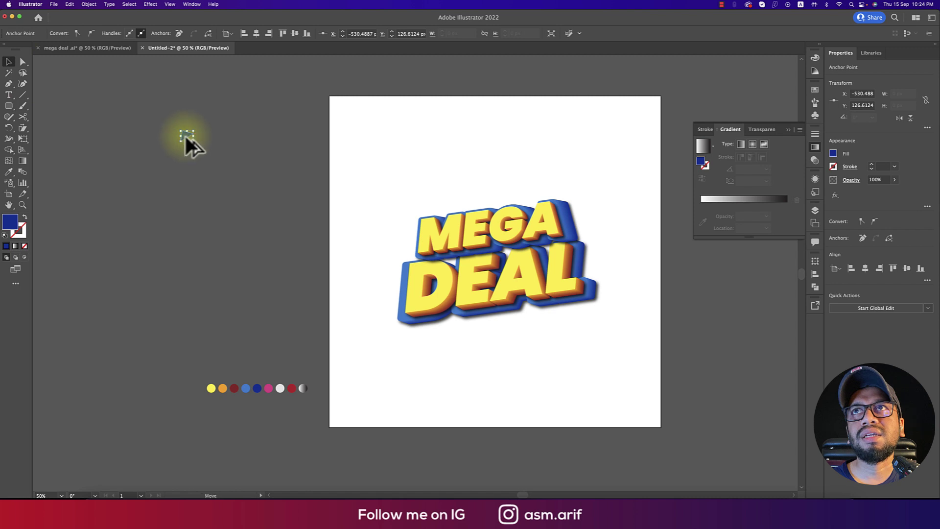
Duplicate the dark blue triangle horizontally into an evenly spaced row of four
{"action": "left_click_drag", "start_coordinate": [213, 136], "coordinate": [215, 139]}
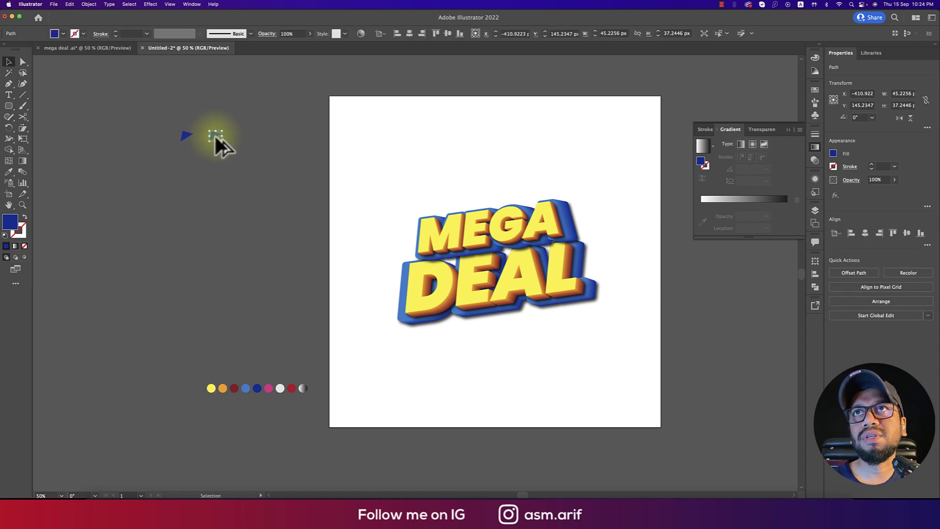
{"action": "left_click_drag", "start_coordinate": [247, 138], "coordinate": [246, 138]}
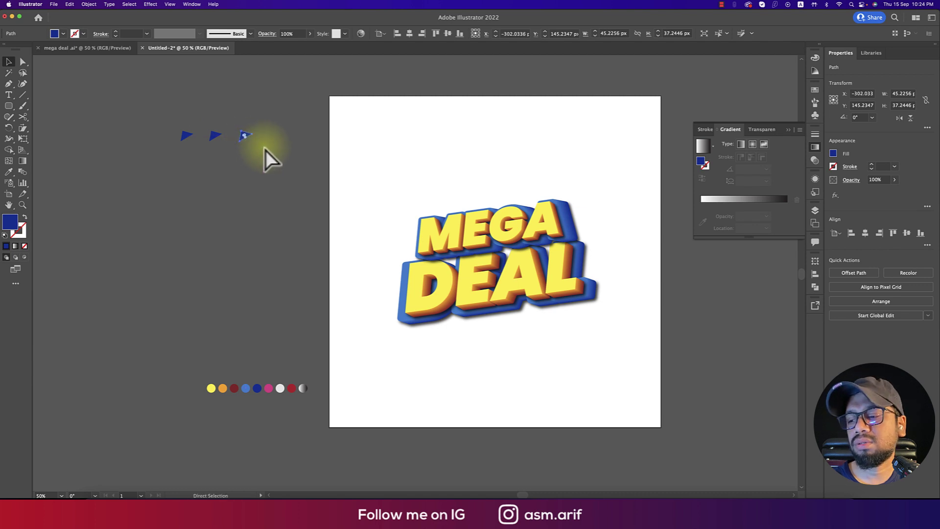
{"action": "key", "text": "super+d"}
{"action": "left_click", "coordinate": [280, 163]}
Recolor the second triangle with the pink palette swatch using the Eyedropper tool
{"action": "left_click", "coordinate": [216, 139]}
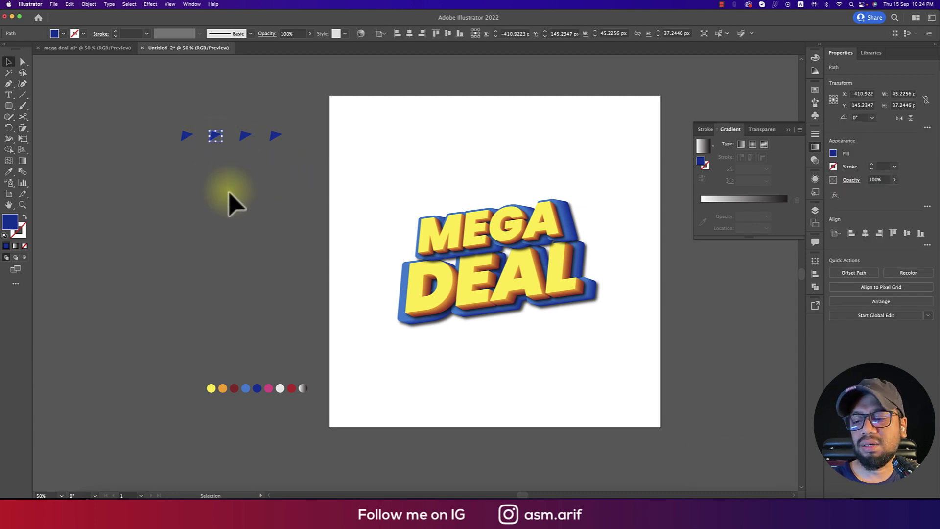
{"action": "key", "text": "i"}
{"action": "left_click", "coordinate": [246, 389]}
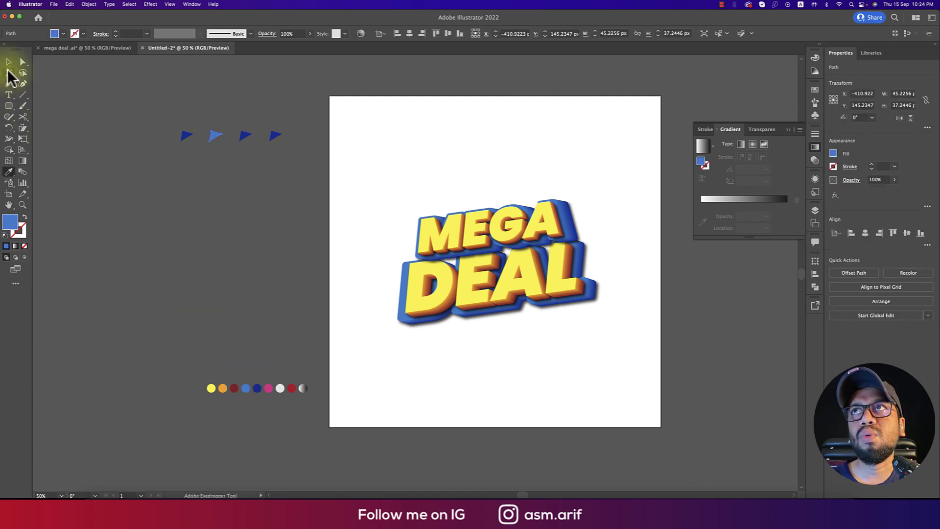
{"action": "key", "text": "i"}
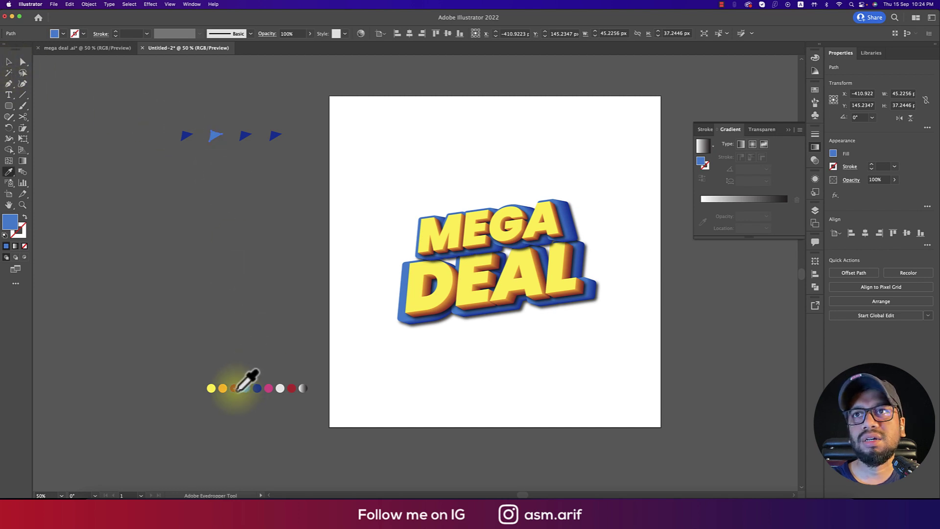
{"action": "left_click", "coordinate": [269, 389]}
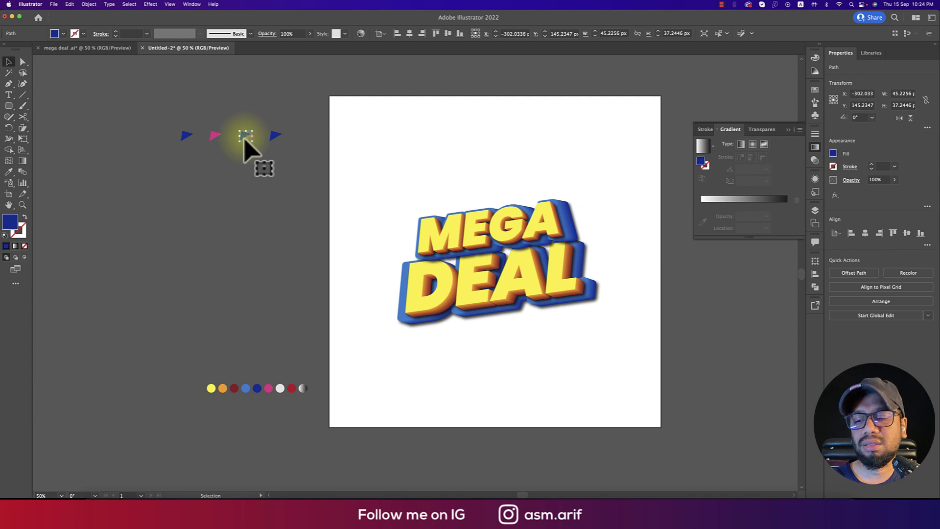
Recolor the third triangle light blue and the fourth triangle red from the palette swatches using the Eyedropper tool
{"action": "key", "text": "o"}
{"action": "key", "text": "i"}
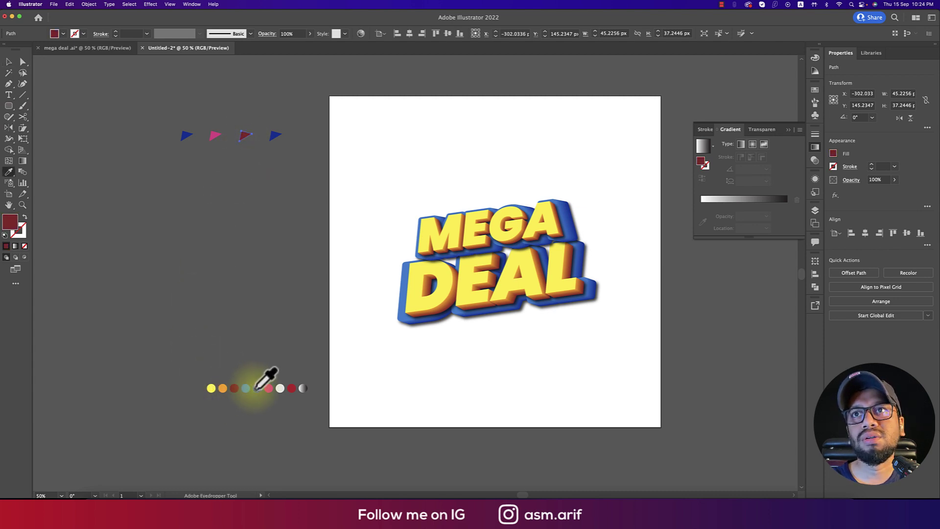
{"action": "left_click", "coordinate": [246, 389]}
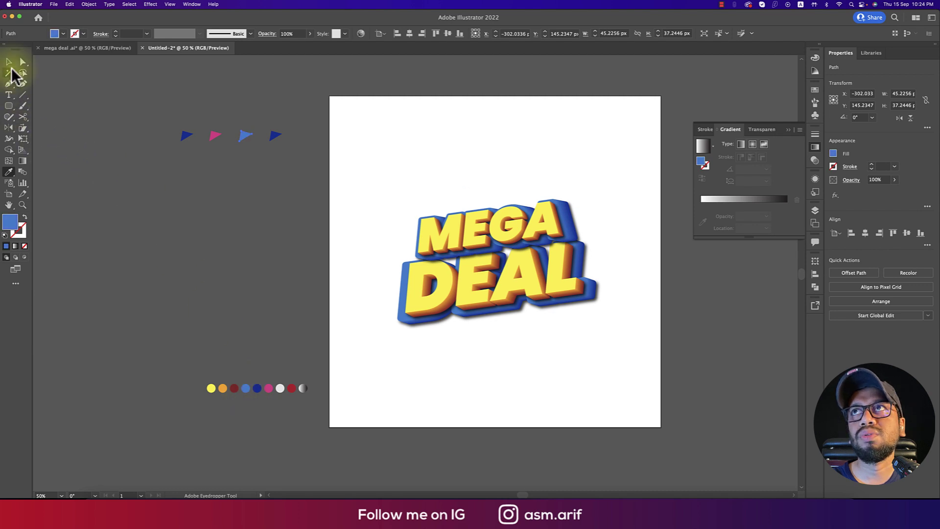
{"action": "left_click", "coordinate": [9, 61]}
{"action": "key", "text": "i"}
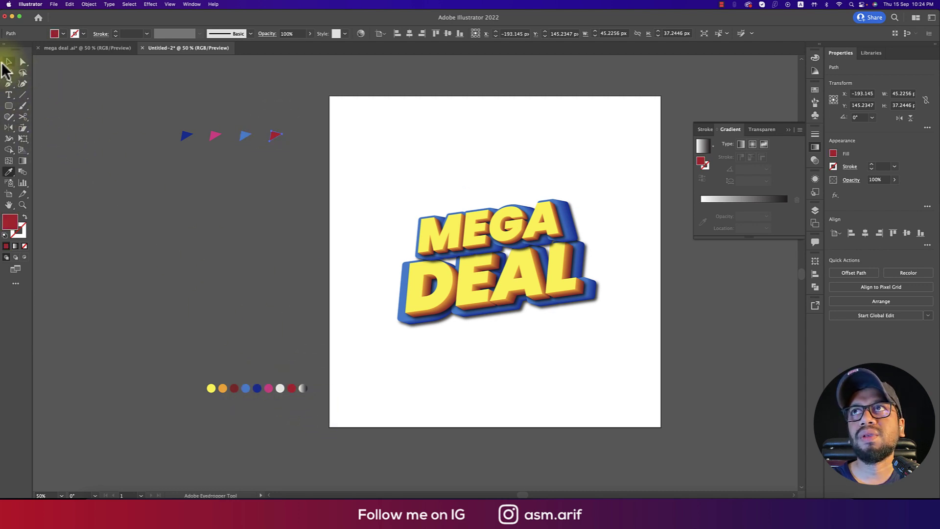
{"action": "left_click", "coordinate": [8, 61]}
Duplicate the row of four colored triangles about 400 px to its left to form a row of eight
{"action": "left_click", "coordinate": [176, 188]}
{"action": "left_click_drag", "start_coordinate": [178, 123], "coordinate": [293, 149]}
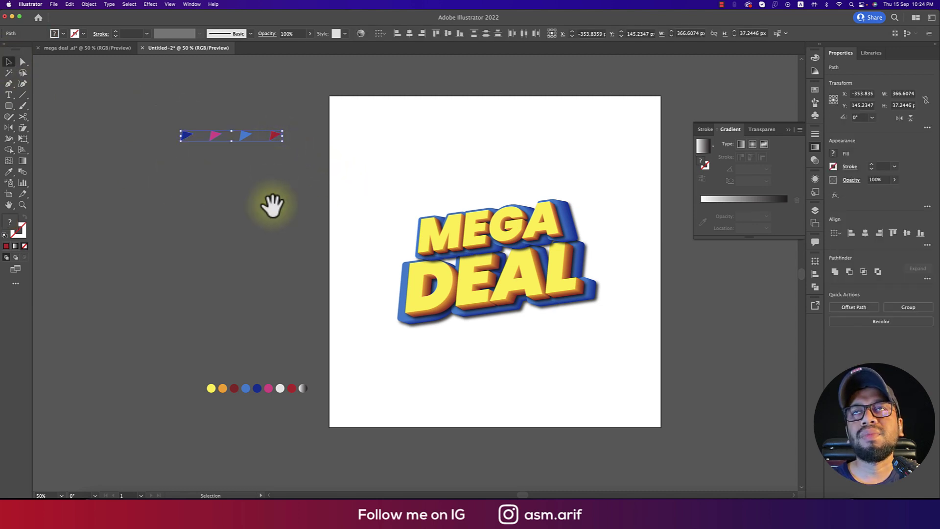
{"action": "left_click_drag", "start_coordinate": [271, 204], "coordinate": [355, 216]}
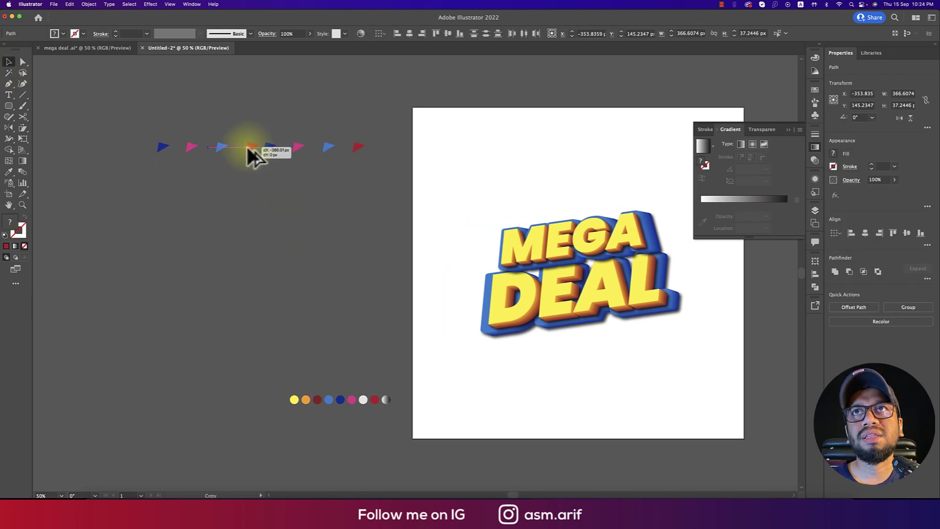
{"action": "left_click_drag", "start_coordinate": [248, 148], "coordinate": [249, 151]}
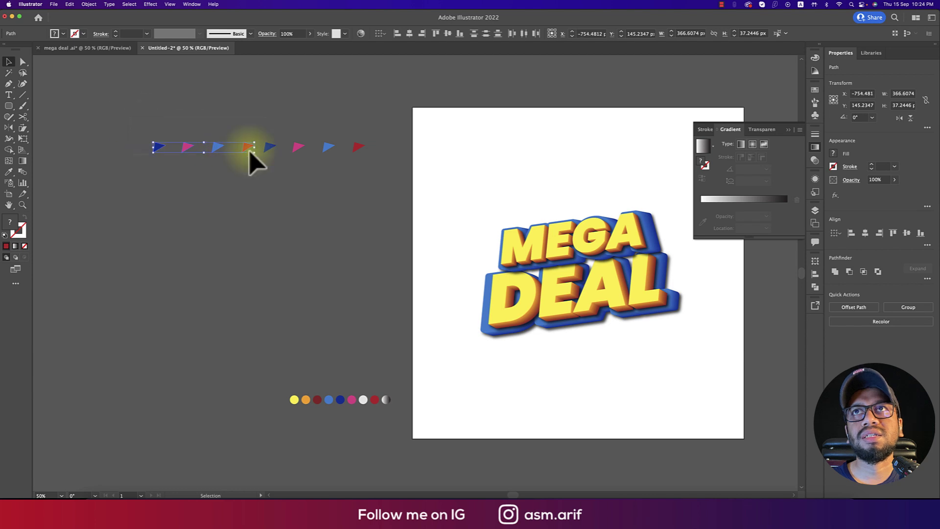
Copy the row of eight triangles about 97 px downward and repeat the copy until there are seven rows
{"action": "left_click_drag", "start_coordinate": [369, 168], "coordinate": [326, 175]}
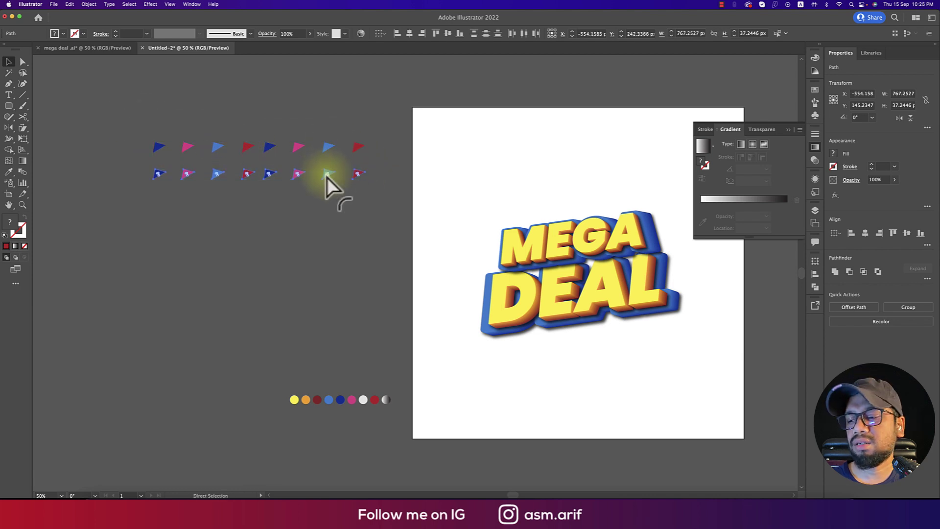
{"action": "key", "text": "super+d"}
{"action": "key", "text": "super+d"}
{"action": "key", "text": "super+d"}
{"action": "key", "text": "super+d"}
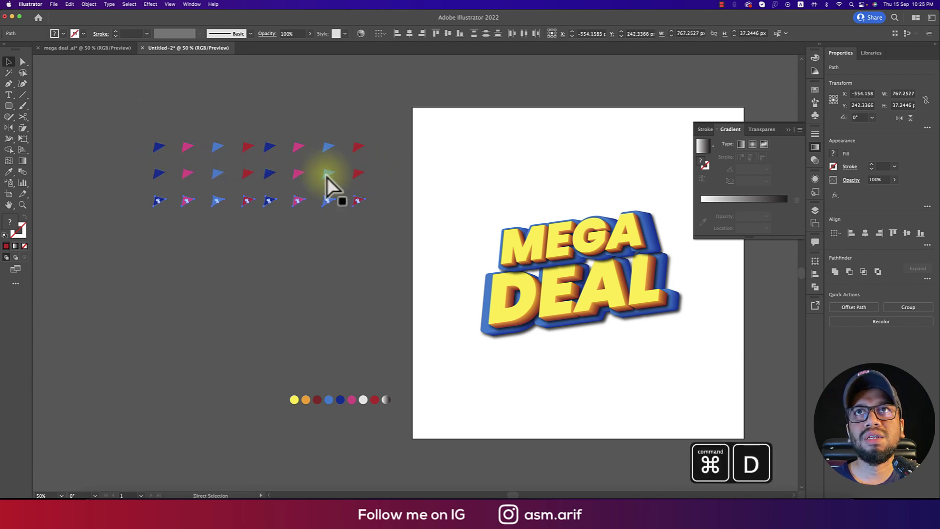
{"action": "key", "text": "super+d"}
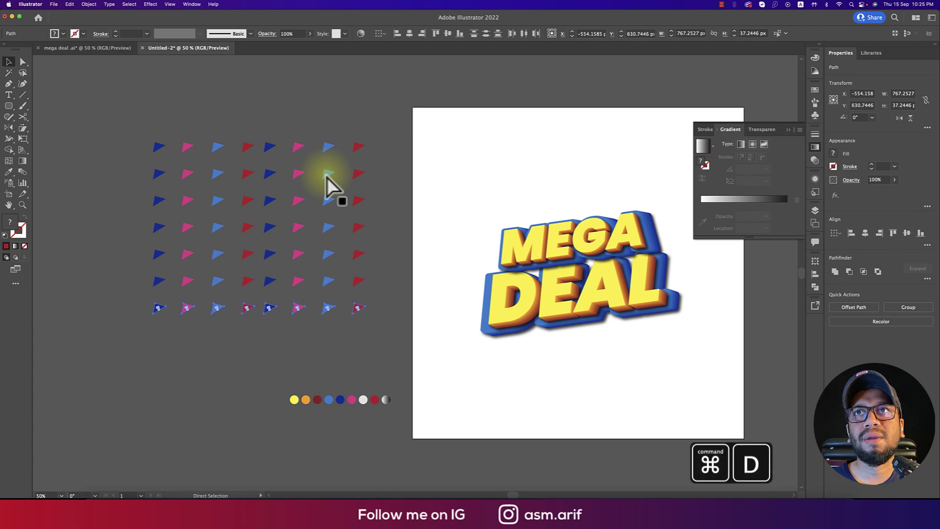
Open Transform Each for all triangles and set a 191° rotation, a 90 px horizontal move and a -85 px vertical move
{"action": "key", "text": "v"}
{"action": "left_click_drag", "start_coordinate": [106, 88], "coordinate": [391, 347]}
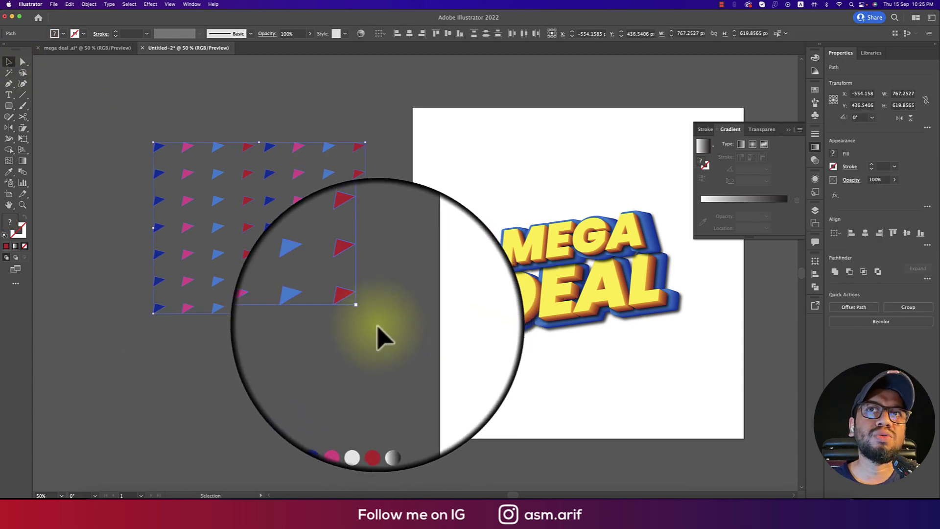
{"action": "right_click", "coordinate": [359, 309]}
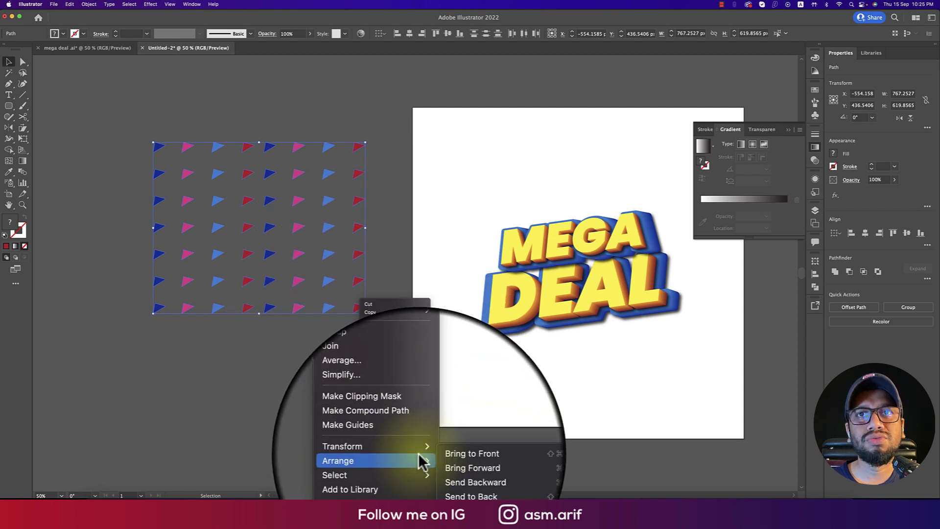
{"action": "mouse_move", "coordinate": [420, 453]}
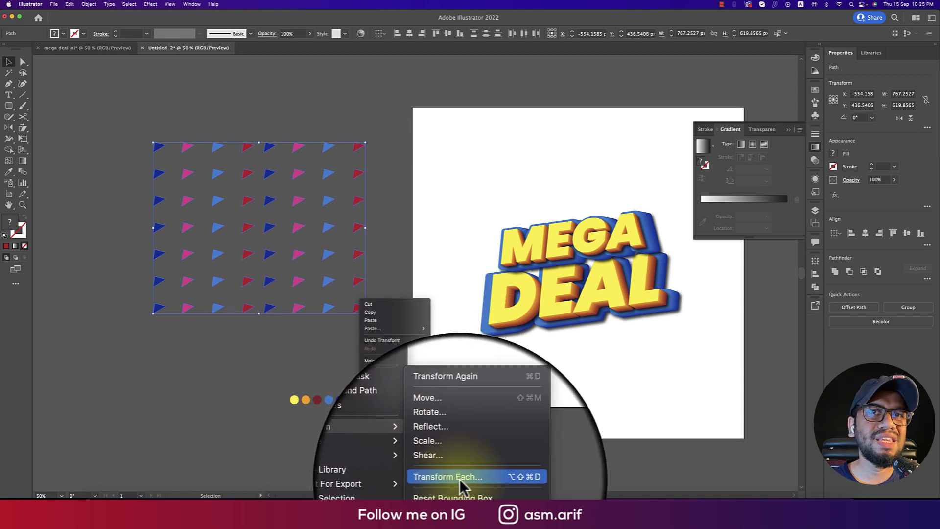
{"action": "left_click", "coordinate": [450, 477]}
{"action": "left_click_drag", "start_coordinate": [717, 129], "coordinate": [558, 112]}
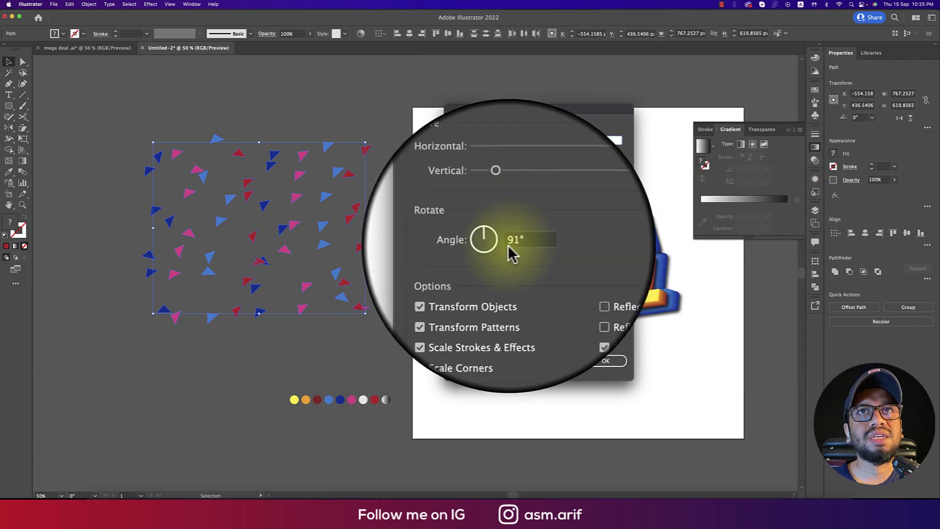
{"action": "left_click_drag", "start_coordinate": [495, 238], "coordinate": [492, 251]}
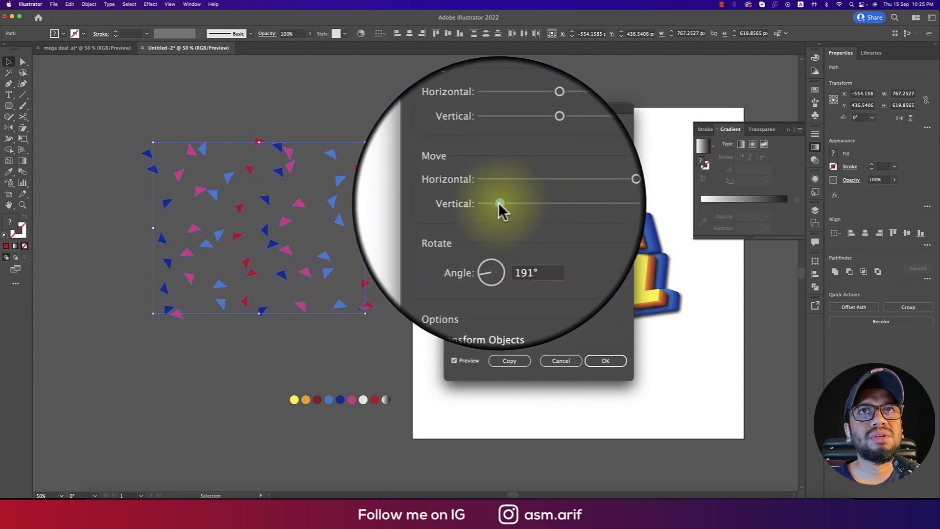
{"action": "left_click_drag", "start_coordinate": [499, 203], "coordinate": [496, 204]}
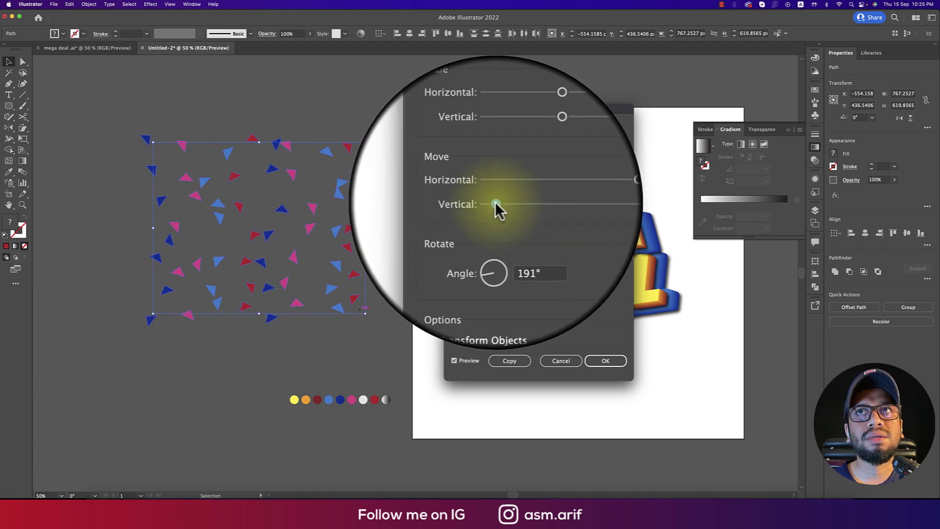
{"action": "mouse_move", "coordinate": [575, 194]}
{"action": "left_mouse_down"}
{"action": "mouse_move", "coordinate": [556, 193]}
{"action": "mouse_move", "coordinate": [569, 193]}
{"action": "left_mouse_up"}
{"action": "mouse_move", "coordinate": [534, 152]}
{"action": "left_mouse_down"}
{"action": "mouse_move", "coordinate": [560, 159]}
{"action": "mouse_move", "coordinate": [543, 156]}
{"action": "left_mouse_up"}
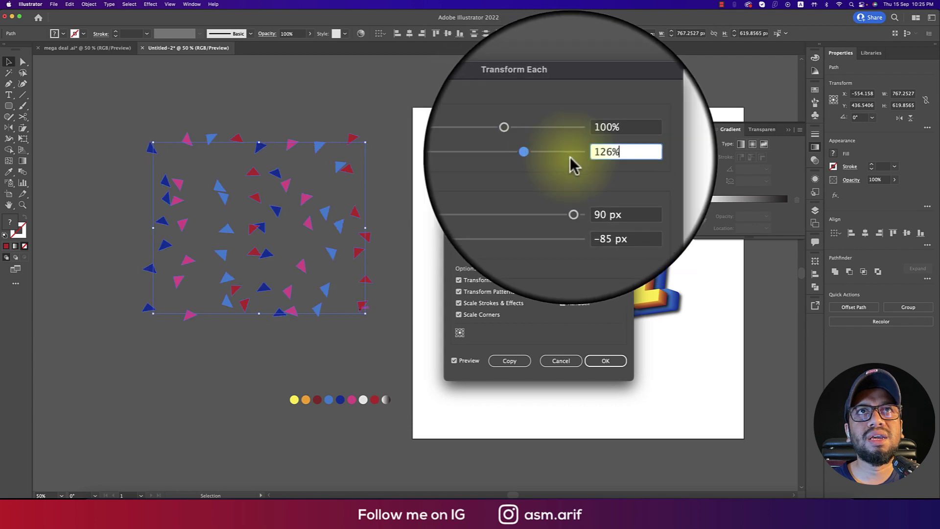
{"action": "left_click_drag", "start_coordinate": [602, 156], "coordinate": [513, 145]}
{"action": "type", "text": "100"}
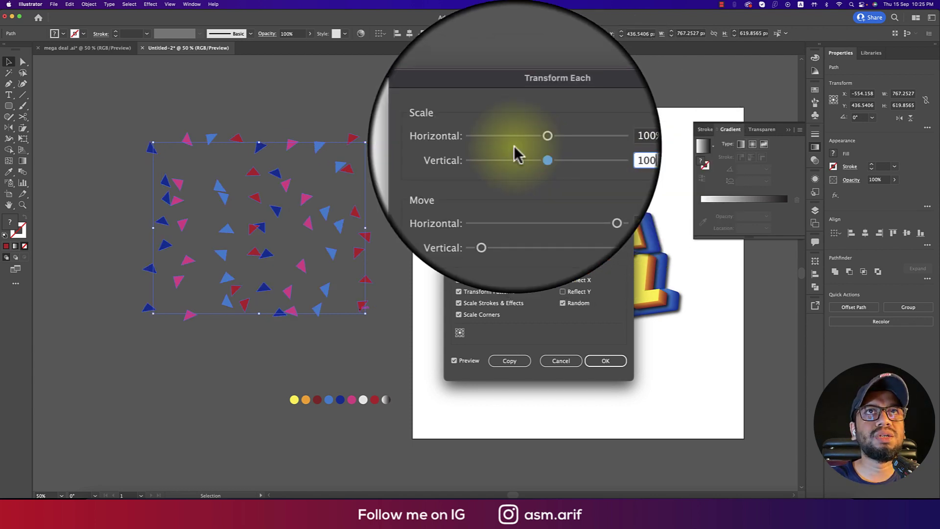
{"action": "left_click", "coordinate": [459, 280]}
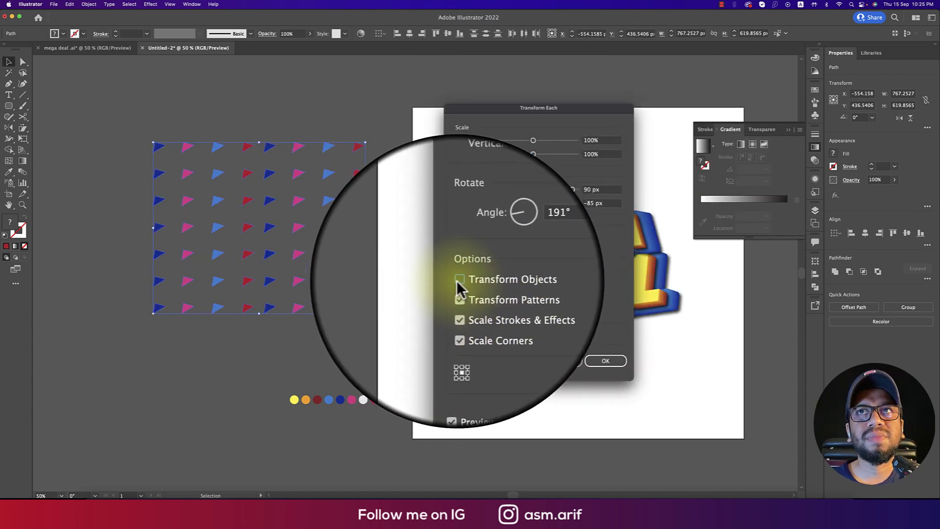
{"action": "left_click", "coordinate": [460, 280]}
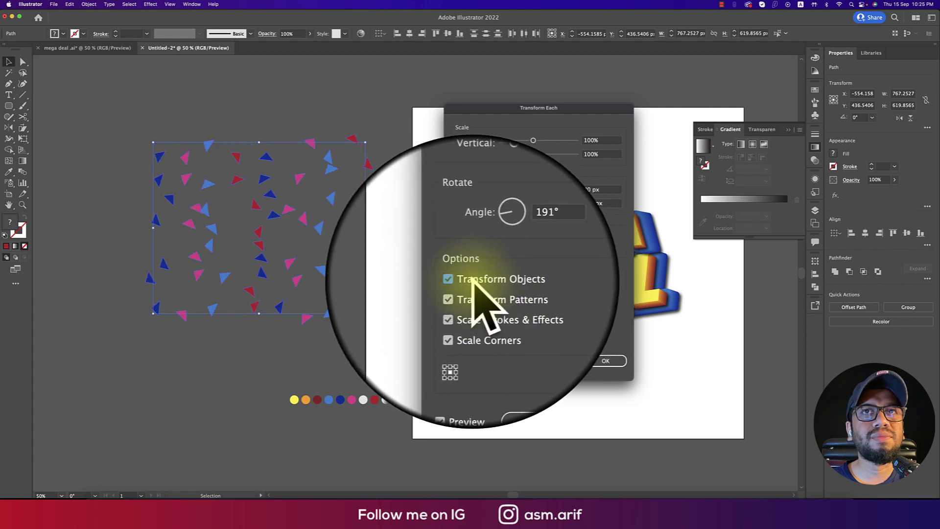
Turn off Transform Patterns and Scale Strokes & Effects, and apply the randomized transformation to the triangles
{"action": "left_click", "coordinate": [457, 295]}
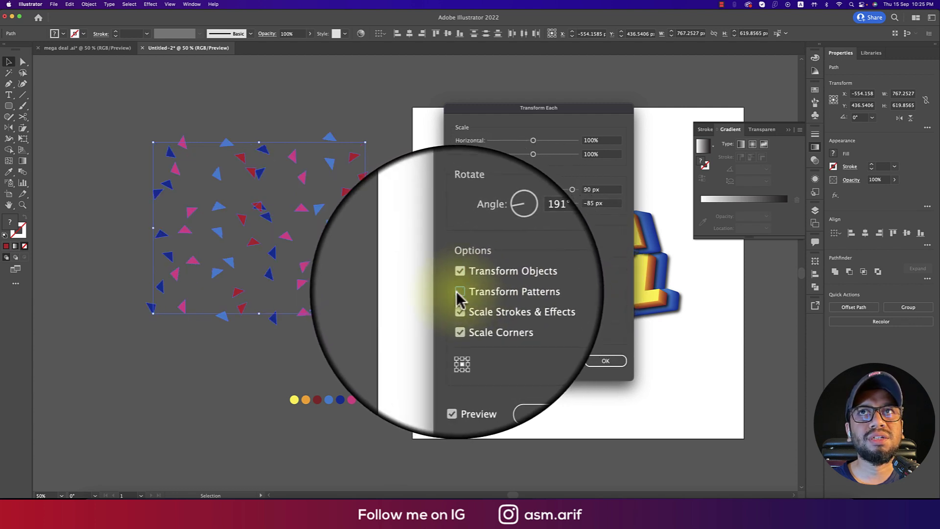
{"action": "left_click", "coordinate": [459, 305]}
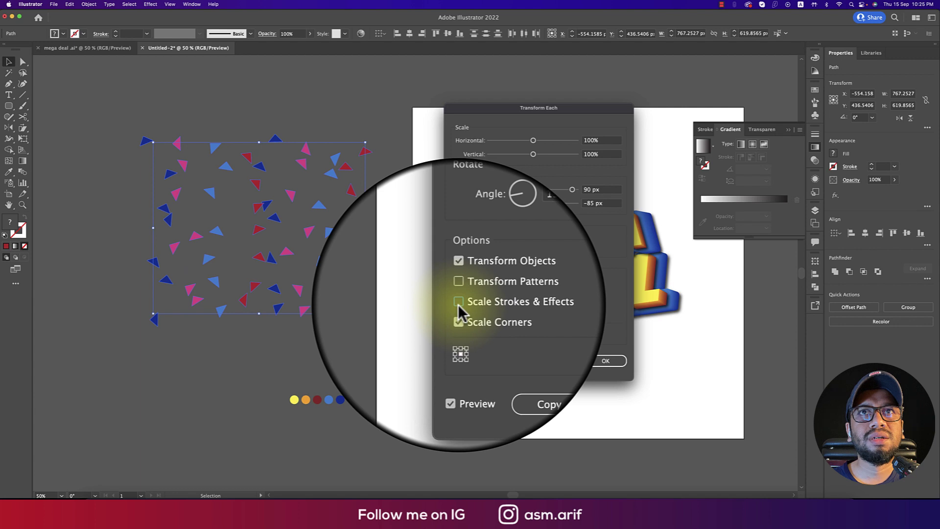
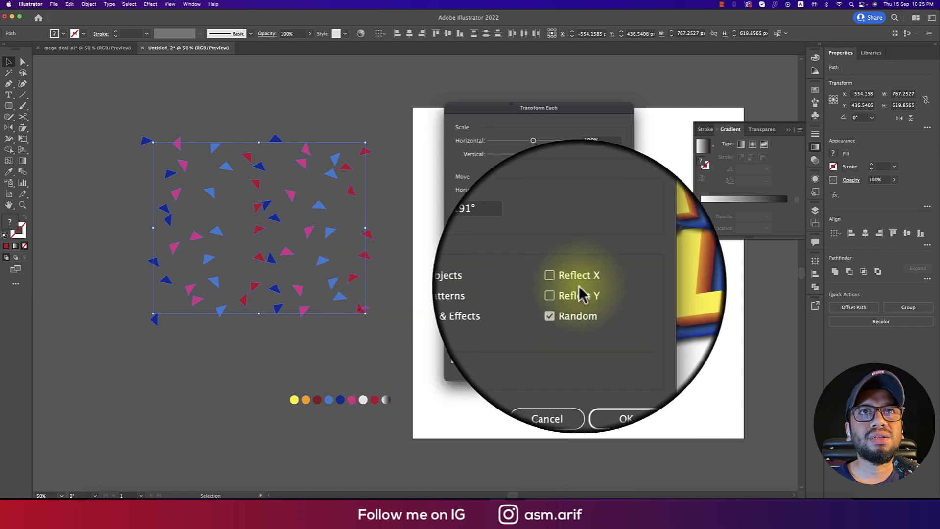
{"action": "left_click", "coordinate": [607, 366]}
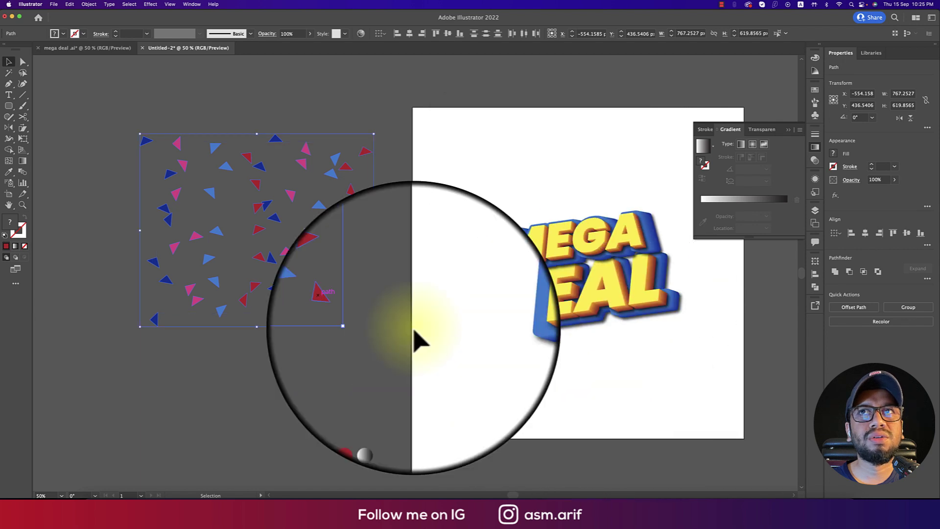
Move the three red triangles at the middle of the confetti leftward, away from the overlapping dark blue triangle
{"action": "left_click", "coordinate": [330, 334]}
{"action": "left_click_drag", "start_coordinate": [333, 337], "coordinate": [429, 334]}
{"action": "scroll", "coordinate": [367, 250], "scroll_direction": "up", "scroll_amount": 2}
{"action": "left_click_drag", "start_coordinate": [368, 251], "coordinate": [470, 318]}
{"action": "double_click", "coordinate": [454, 246]}
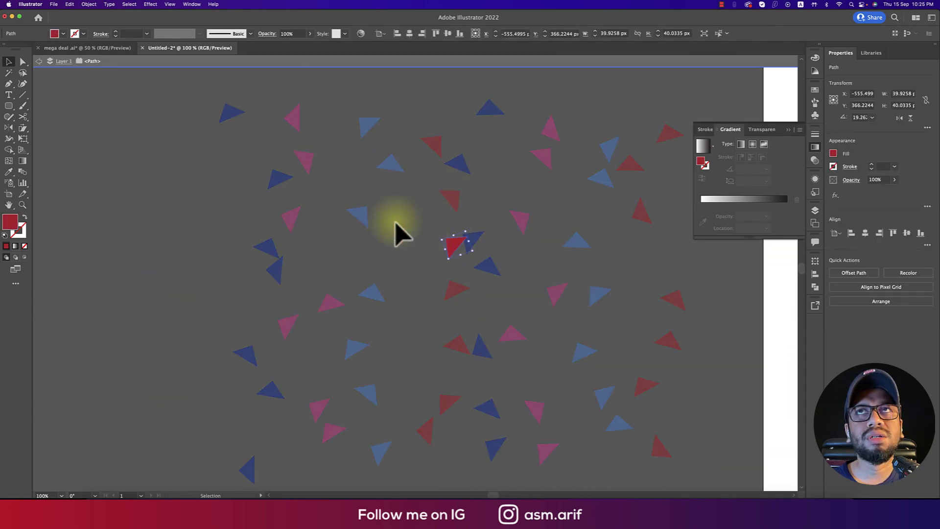
{"action": "left_click", "coordinate": [40, 61]}
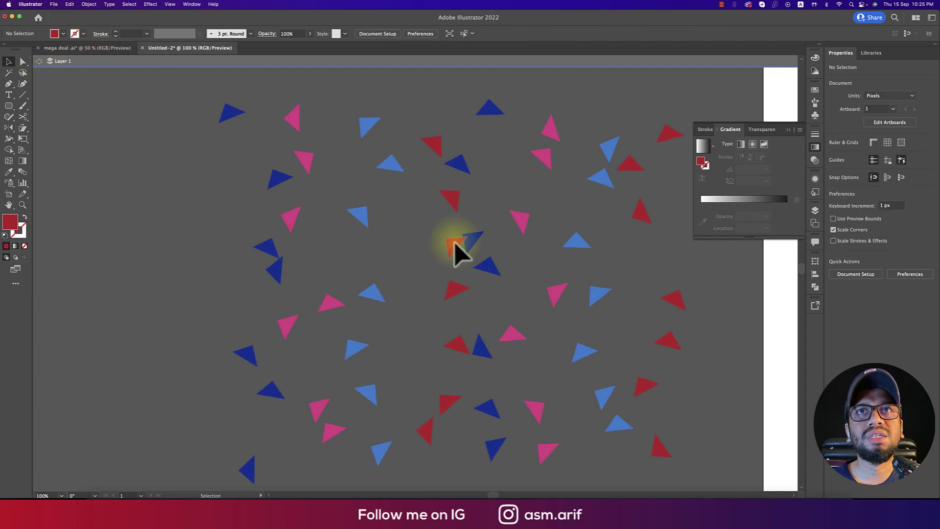
{"action": "left_click", "coordinate": [450, 200], "text": "shift"}
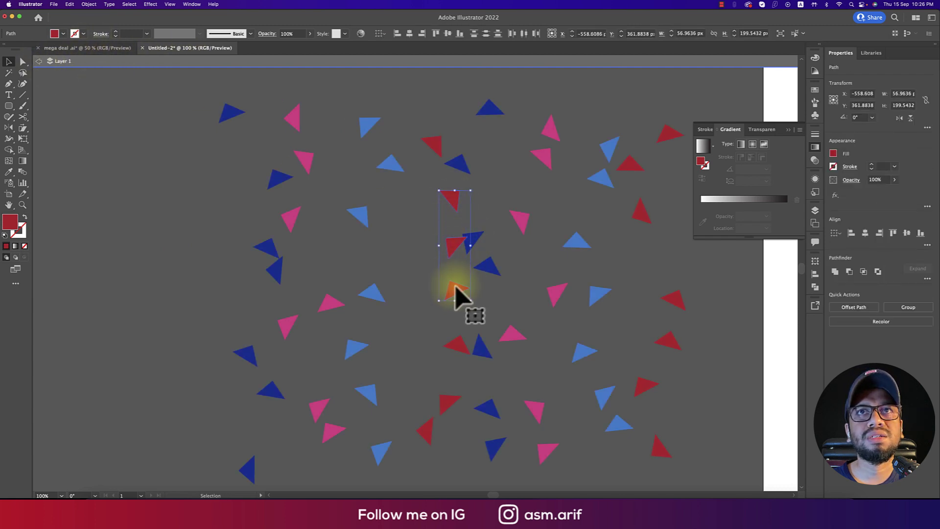
{"action": "mouse_move", "coordinate": [455, 288]}
{"action": "left_mouse_down"}
{"action": "mouse_move", "coordinate": [429, 302]}
{"action": "mouse_move", "coordinate": [464, 281]}
{"action": "mouse_move", "coordinate": [456, 276]}
{"action": "left_mouse_up"}
{"action": "left_click", "coordinate": [475, 310]}
Nudge a lower central red triangle slightly and move the upper of the two touching dark blue triangles outward on the confetti's left side
{"action": "scroll", "coordinate": [475, 310], "scroll_direction": "down", "scroll_amount": 1}
{"action": "left_click_drag", "start_coordinate": [433, 335], "coordinate": [429, 332]}
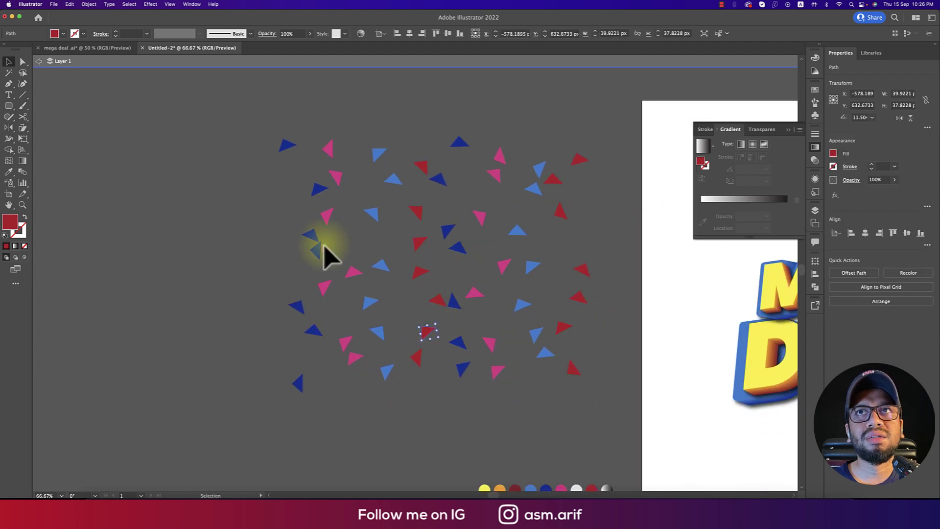
{"action": "left_click_drag", "start_coordinate": [312, 239], "coordinate": [292, 241]}
Recolor a central dark blue triangle pink and an upper-left dark blue triangle light blue by sampling other confetti pieces with the Eyedropper
{"action": "scroll", "coordinate": [441, 272], "scroll_direction": "right", "scroll_amount": 3}
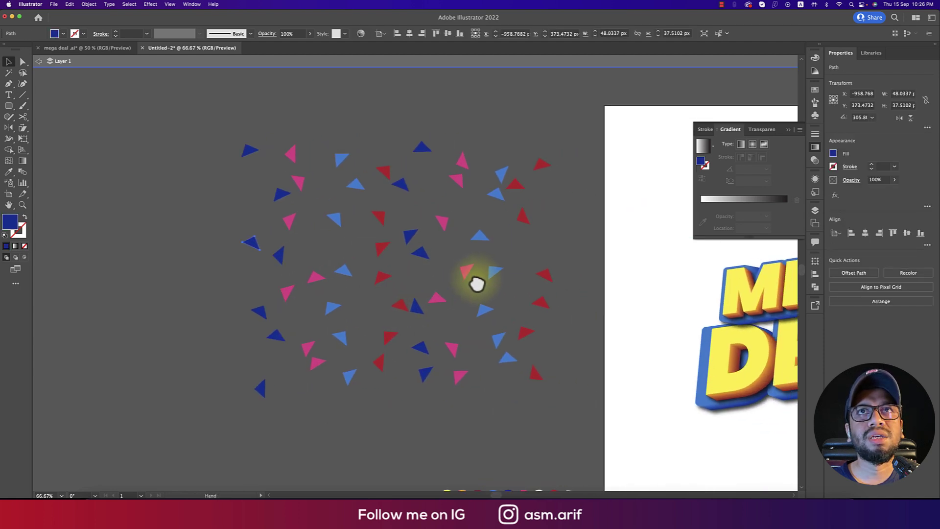
{"action": "key", "text": "i"}
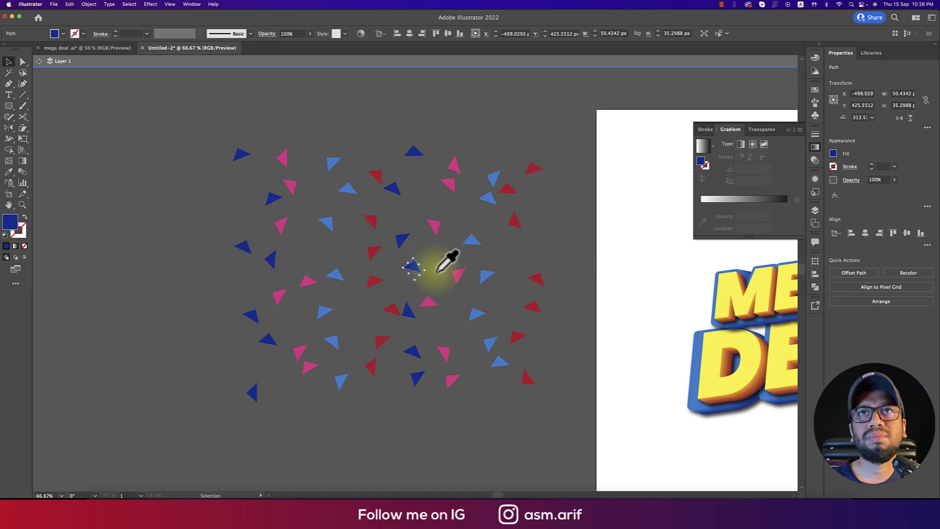
{"action": "left_click", "coordinate": [458, 274]}
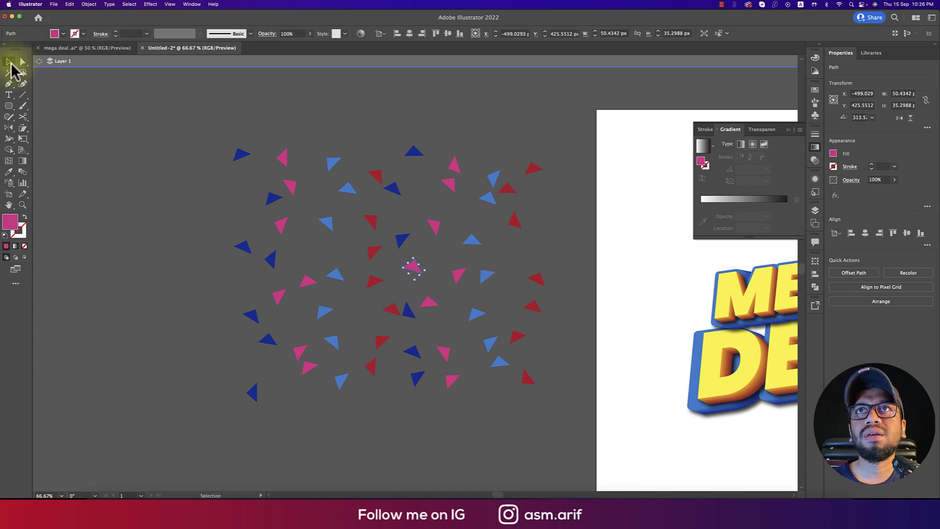
{"action": "left_click", "coordinate": [274, 199]}
{"action": "key", "text": "i"}
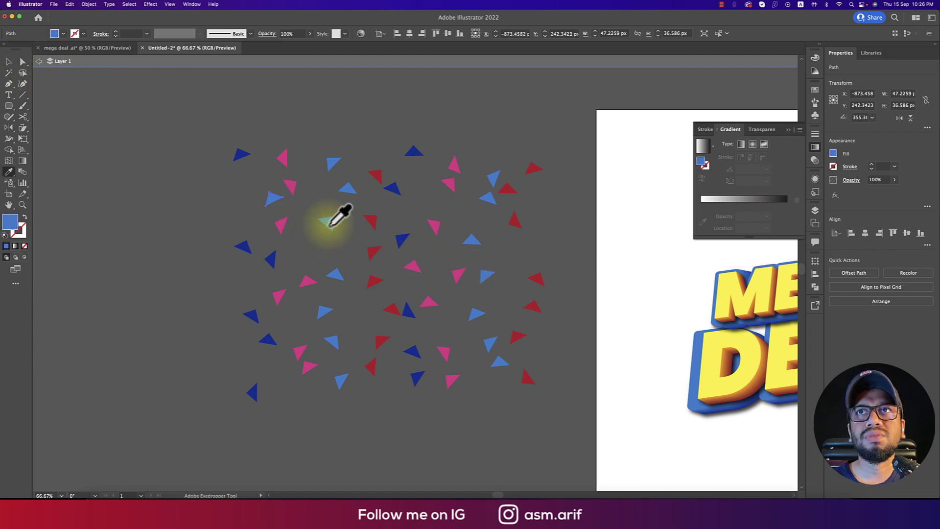
{"action": "left_click", "coordinate": [9, 62]}
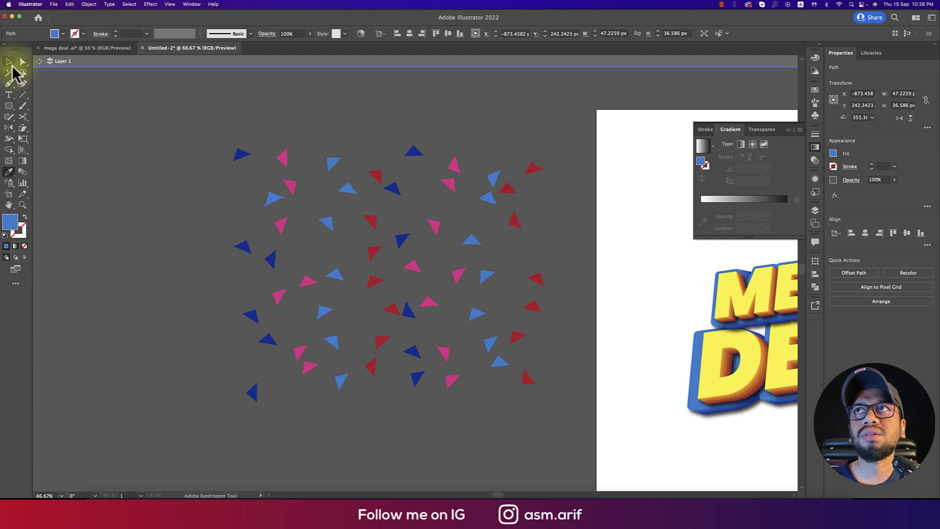
Recolor an upper-left pink triangle red and a lower-left dark blue triangle pink with the Eyedropper tool
{"action": "left_click", "coordinate": [288, 186]}
{"action": "key", "text": "i"}
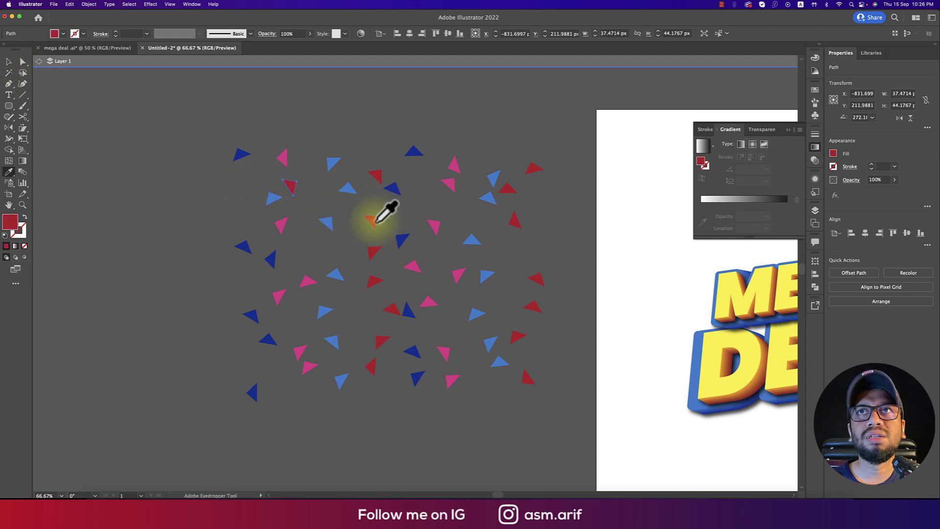
{"action": "left_click", "coordinate": [8, 62]}
{"action": "left_click", "coordinate": [250, 315]}
{"action": "key", "text": "i"}
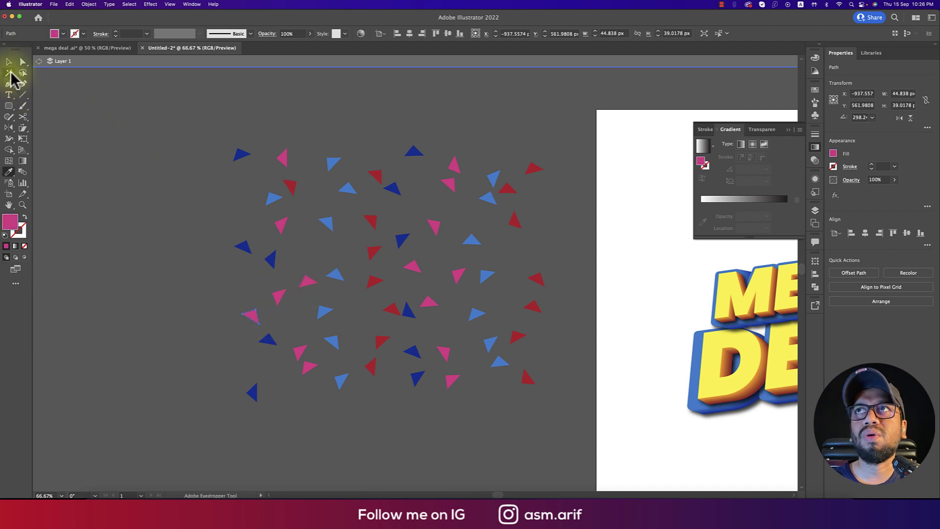
Recolor the far-left dark blue triangle light blue and a nearby light blue triangle dark blue with the Eyedropper tool
{"action": "left_click", "coordinate": [246, 247]}
{"action": "key", "text": "i"}
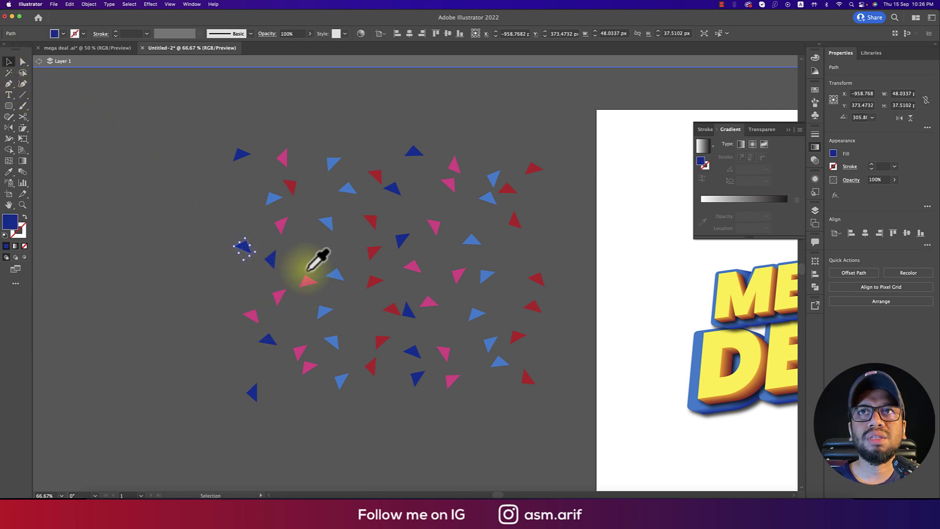
{"action": "left_click", "coordinate": [337, 273]}
{"action": "left_click", "coordinate": [6, 64]}
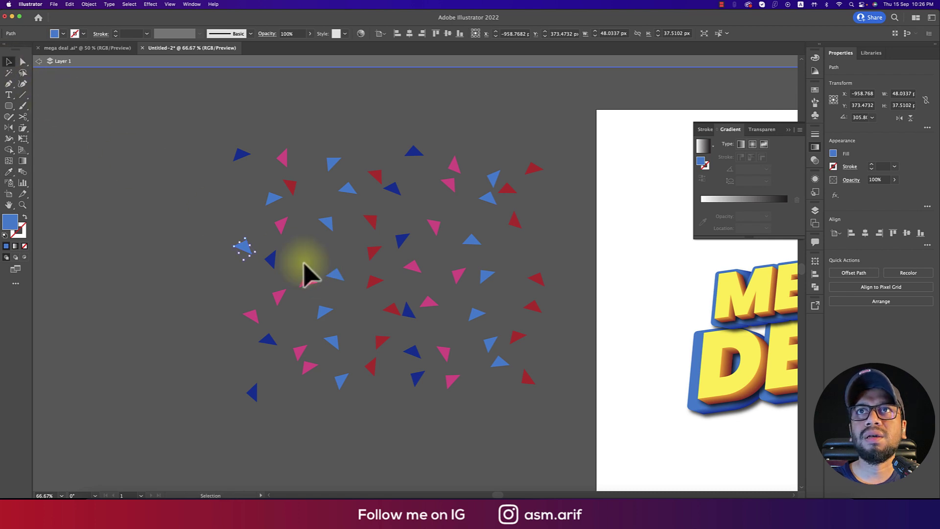
{"action": "left_click", "coordinate": [338, 277]}
{"action": "key", "text": "i"}
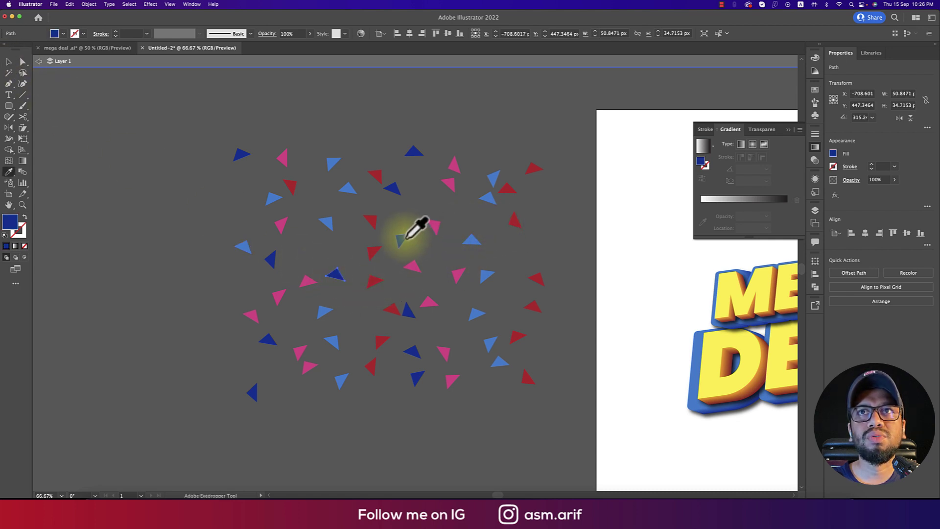
{"action": "left_click", "coordinate": [8, 62]}
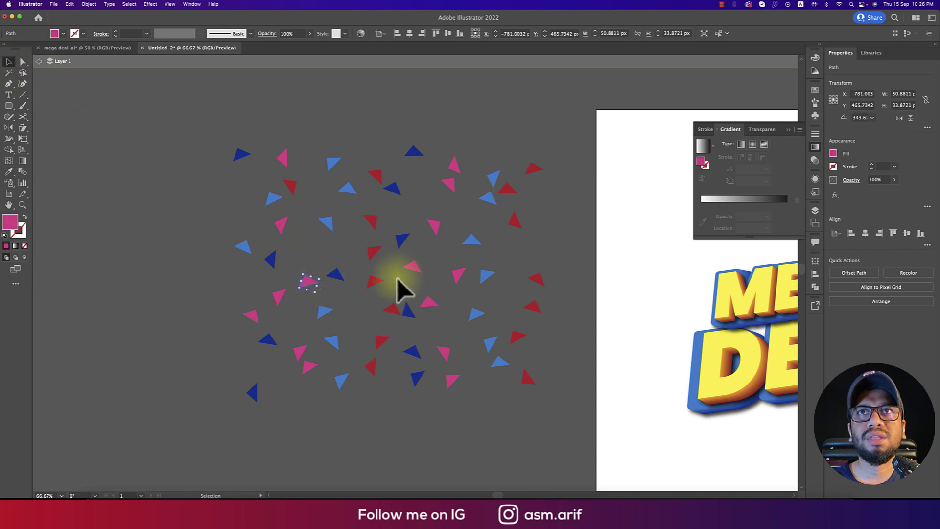
{"action": "left_click", "coordinate": [412, 410]}
Group all the confetti triangles and move the group onto the artboard over the MEGA DEAL lettering
{"action": "scroll", "coordinate": [387, 385], "scroll_direction": "down", "scroll_amount": 1}
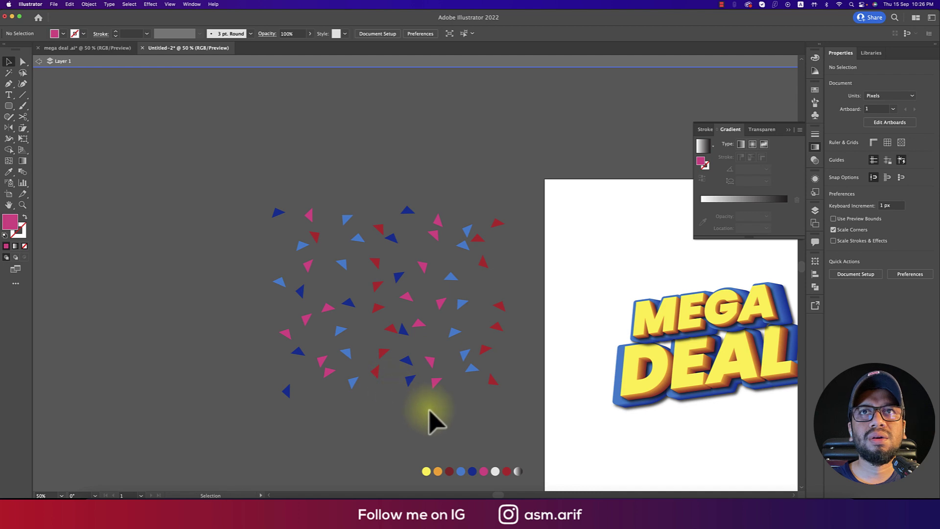
{"action": "double_click", "coordinate": [428, 409]}
{"action": "left_click_drag", "start_coordinate": [465, 407], "coordinate": [373, 367]}
{"action": "left_click_drag", "start_coordinate": [136, 139], "coordinate": [435, 392]}
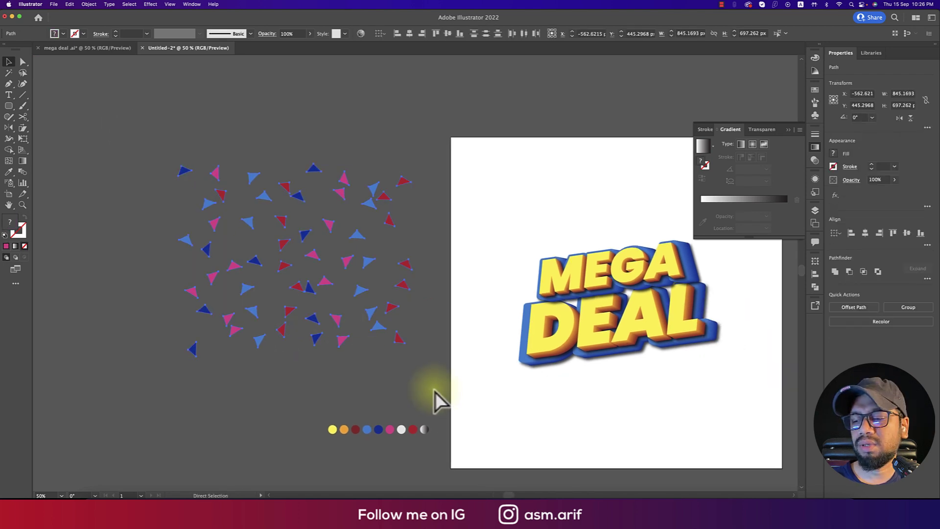
{"action": "key", "text": "super+g"}
{"action": "scroll", "coordinate": [447, 391], "scroll_direction": "down", "scroll_amount": 1}
{"action": "left_click_drag", "start_coordinate": [416, 360], "coordinate": [627, 390]}
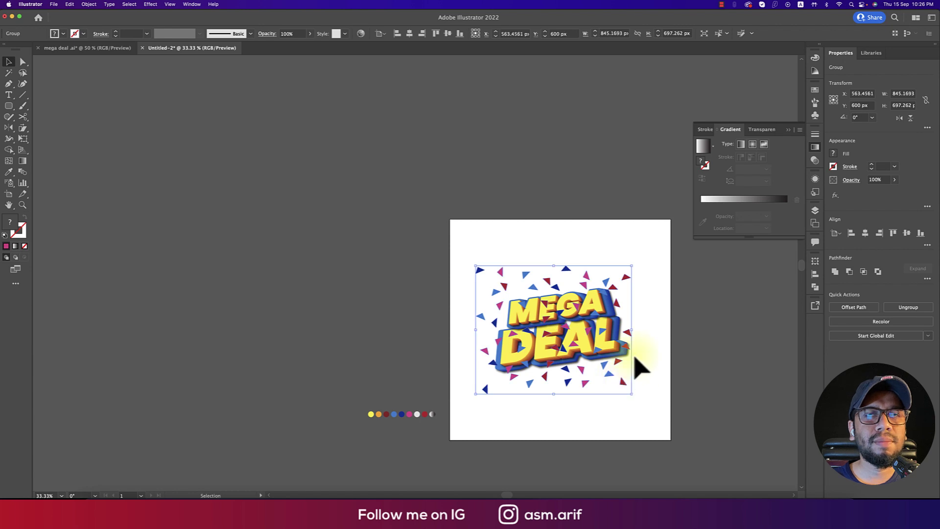
Enlarge the confetti group, send it behind the lettering and adjust its position around the text
{"action": "mouse_move", "coordinate": [634, 332]}
{"action": "left_mouse_down"}
{"action": "mouse_move", "coordinate": [623, 333]}
{"action": "mouse_move", "coordinate": [626, 301]}
{"action": "mouse_move", "coordinate": [632, 344]}
{"action": "left_mouse_up"}
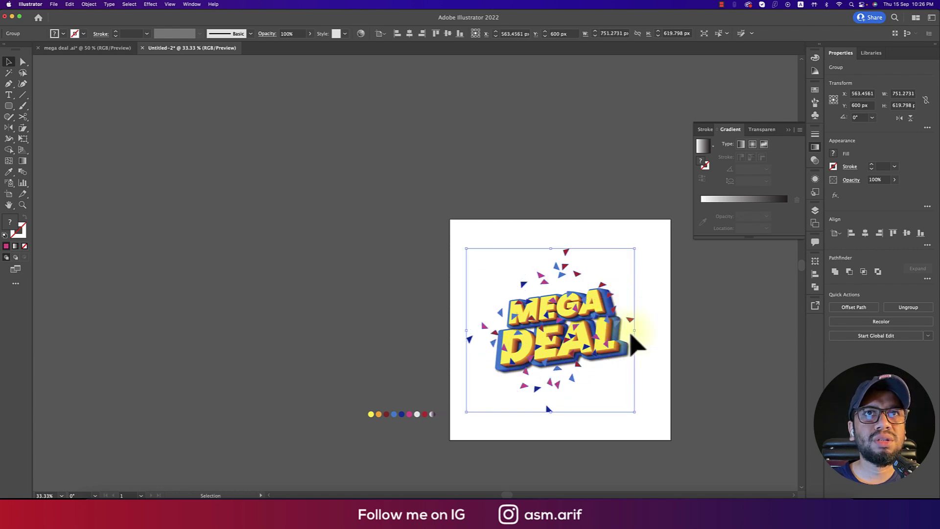
{"action": "key", "text": "super+bracketleft"}
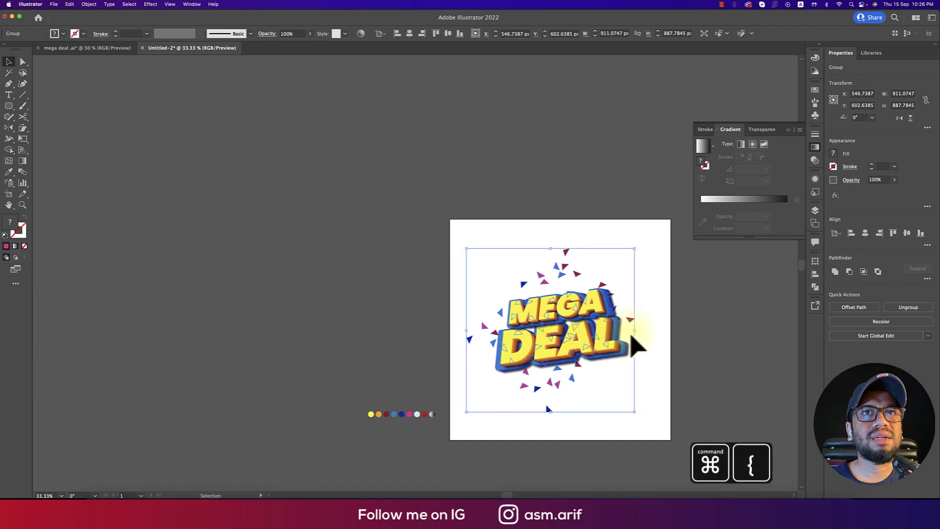
{"action": "left_click_drag", "start_coordinate": [636, 331], "coordinate": [650, 328]}
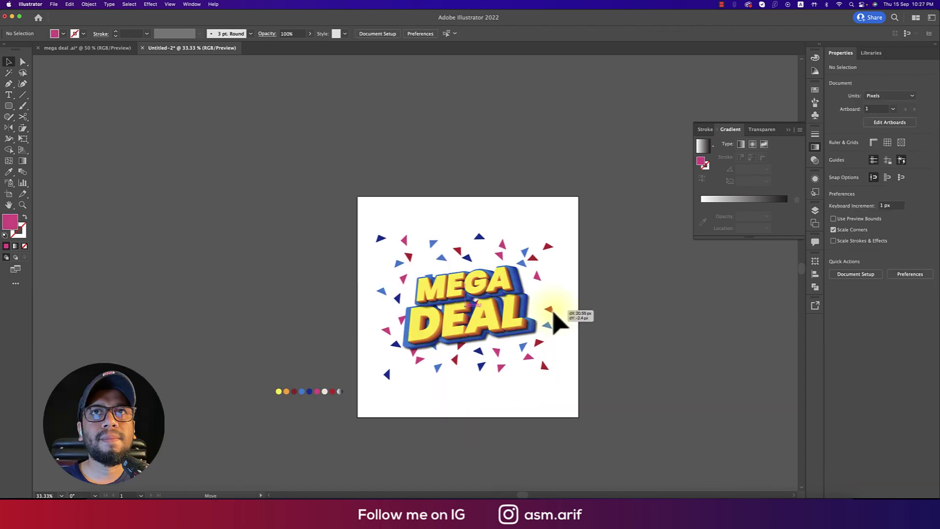
{"action": "left_click_drag", "start_coordinate": [557, 314], "coordinate": [561, 321]}
{"action": "left_click", "coordinate": [329, 210]}
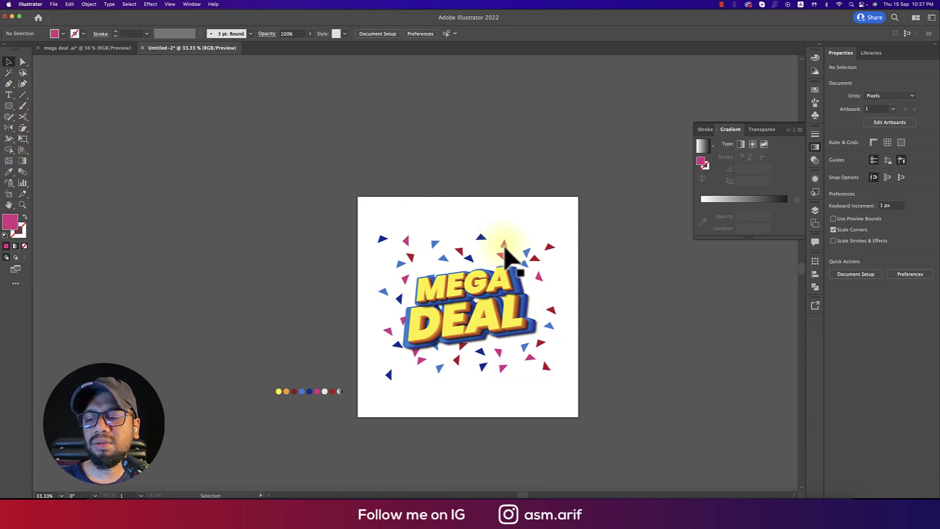
Draw a narrow wedge-shaped ray with the Pen tool from above the lettering down to the middle of the text
{"action": "left_click", "coordinate": [422, 234]}
{"action": "left_click", "coordinate": [433, 229]}
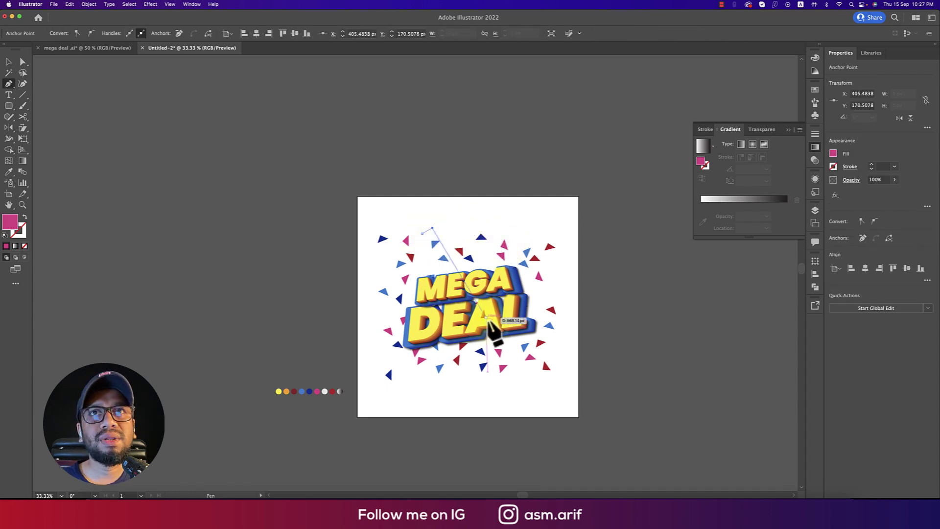
{"action": "left_click", "coordinate": [461, 313]}
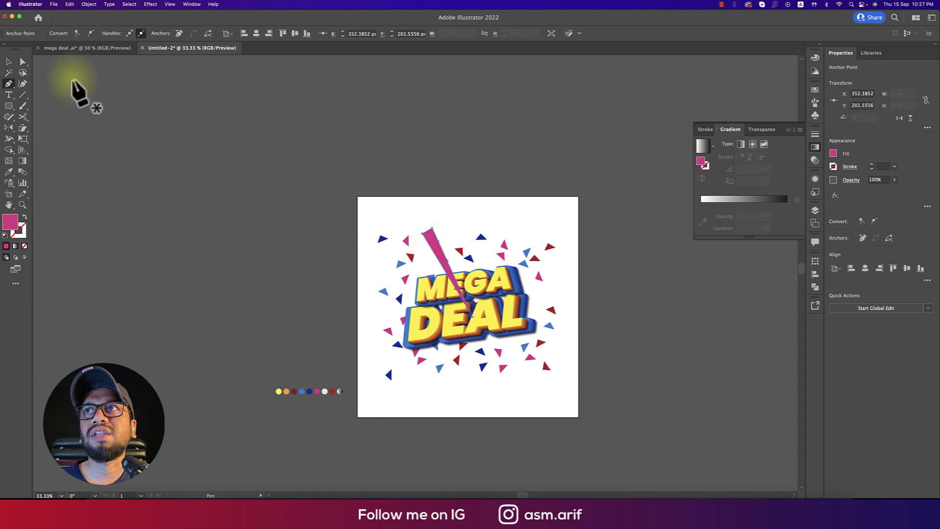
Fill the ray with the white-to-black gradient swatch and set its white stop to 0% opacity
{"action": "key", "text": "i"}
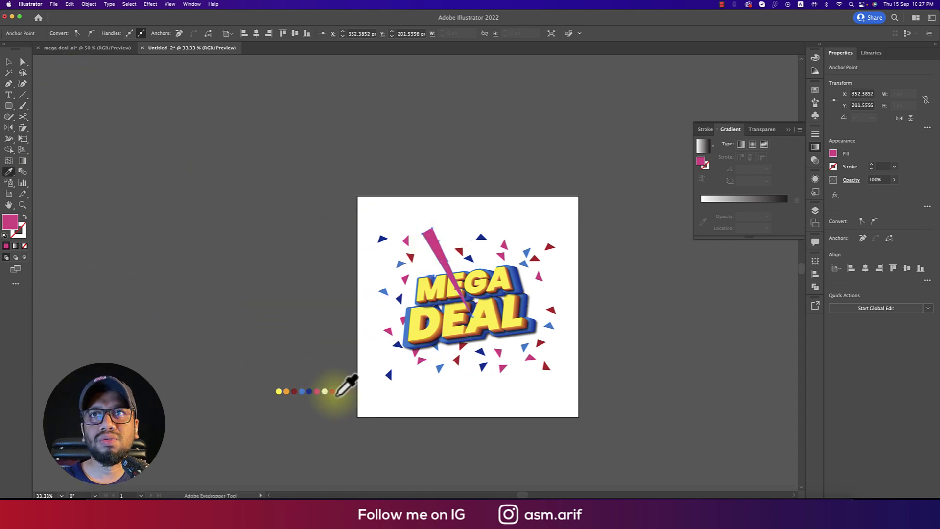
{"action": "left_click", "coordinate": [340, 392]}
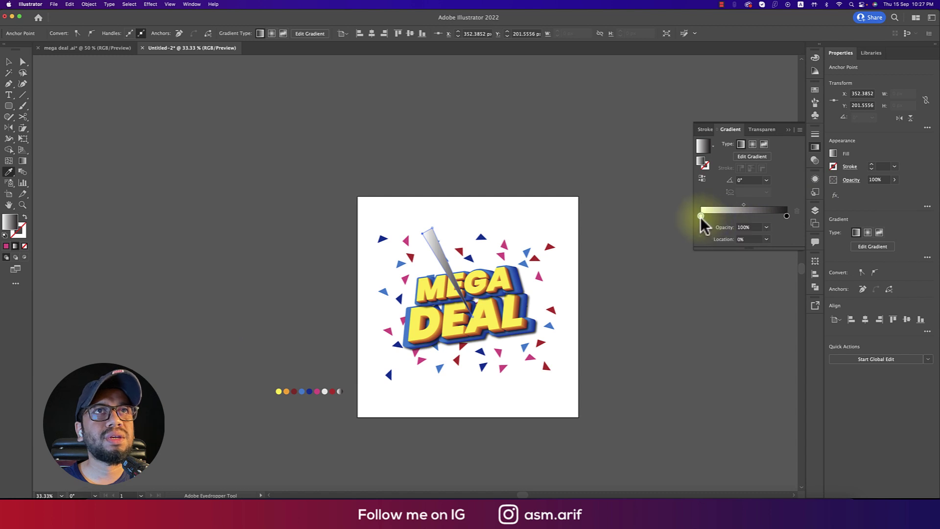
{"action": "left_click", "coordinate": [767, 228]}
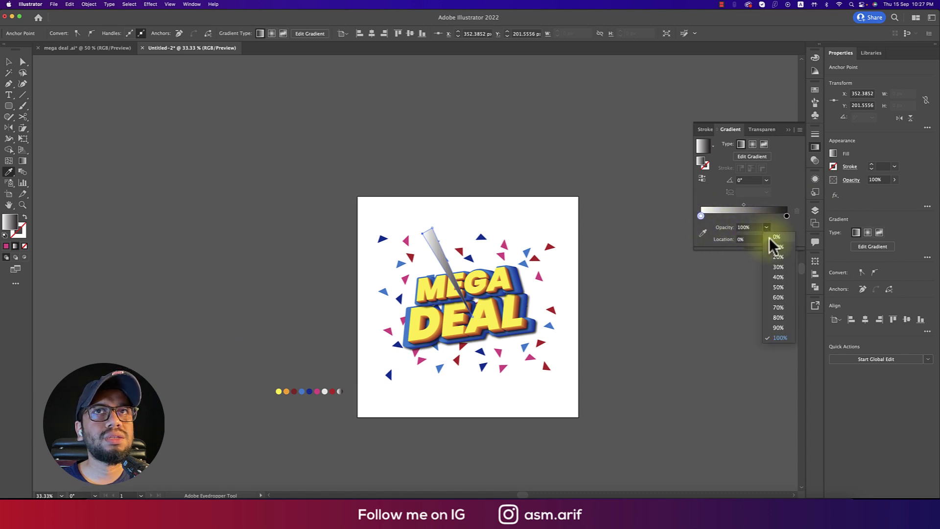
{"action": "left_click", "coordinate": [770, 237]}
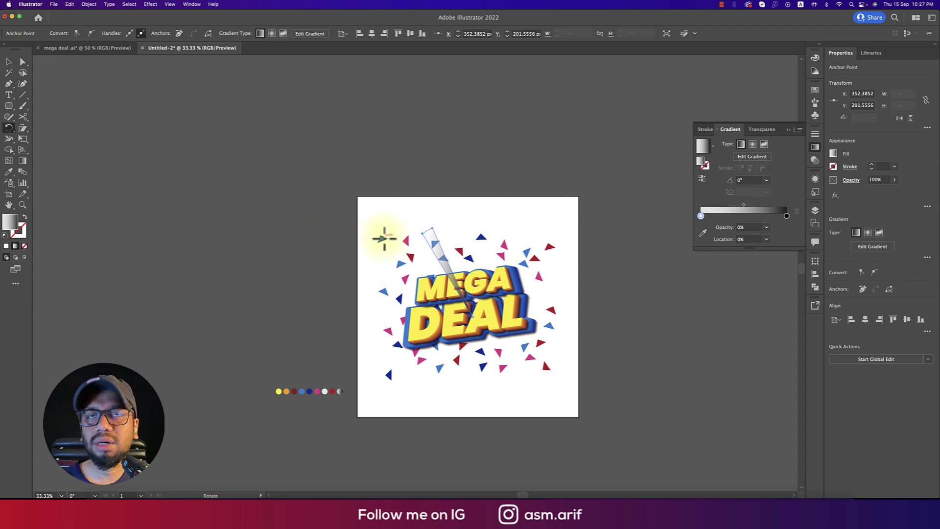
Rotate a copy of the ray about 12° around its inner tip and repeat the transformation into a full circular sunburst
{"action": "scroll", "coordinate": [476, 310], "scroll_direction": "up", "scroll_amount": 1}
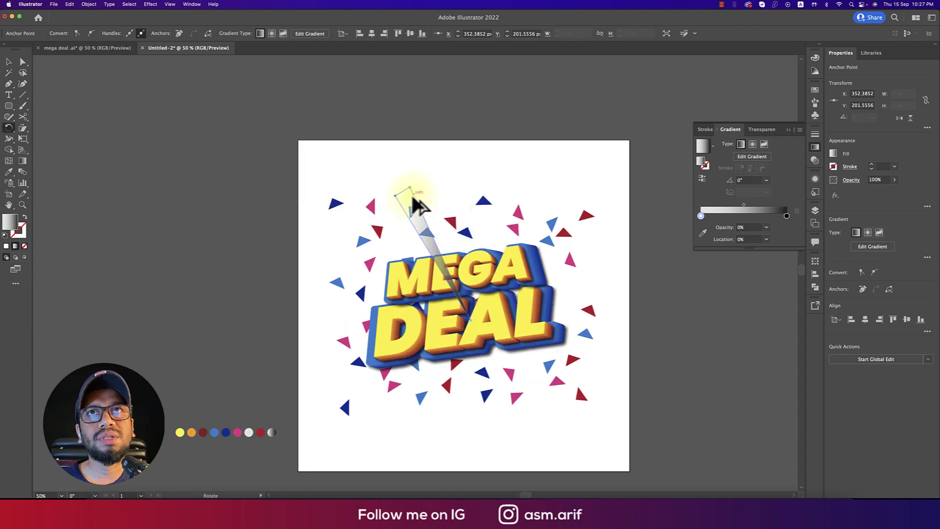
{"action": "left_click_drag", "start_coordinate": [447, 203], "coordinate": [446, 202]}
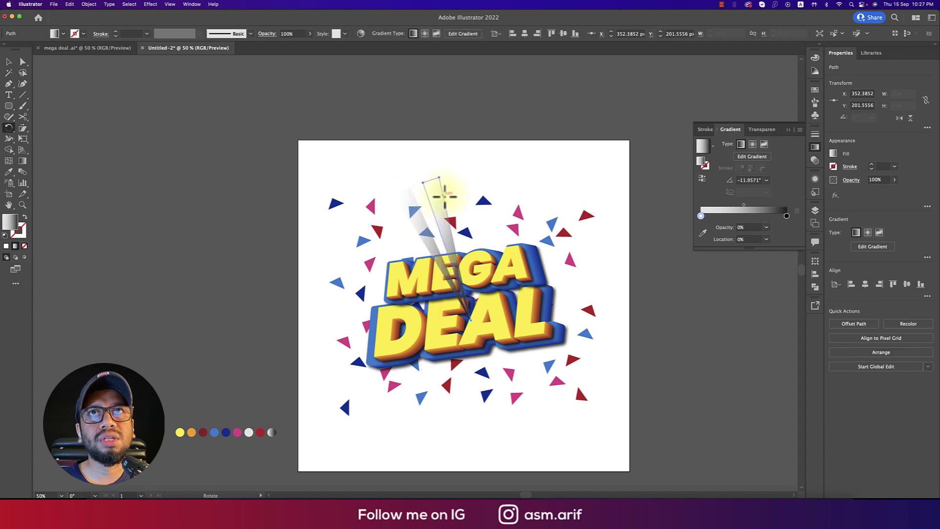
{"action": "key", "text": "super+d"}
{"action": "key", "text": "super+d"}
{"action": "key", "text": "super+d"}
{"action": "key", "text": "super+d"}
{"action": "key", "text": "super+d"}
{"action": "key", "text": "super+d"}
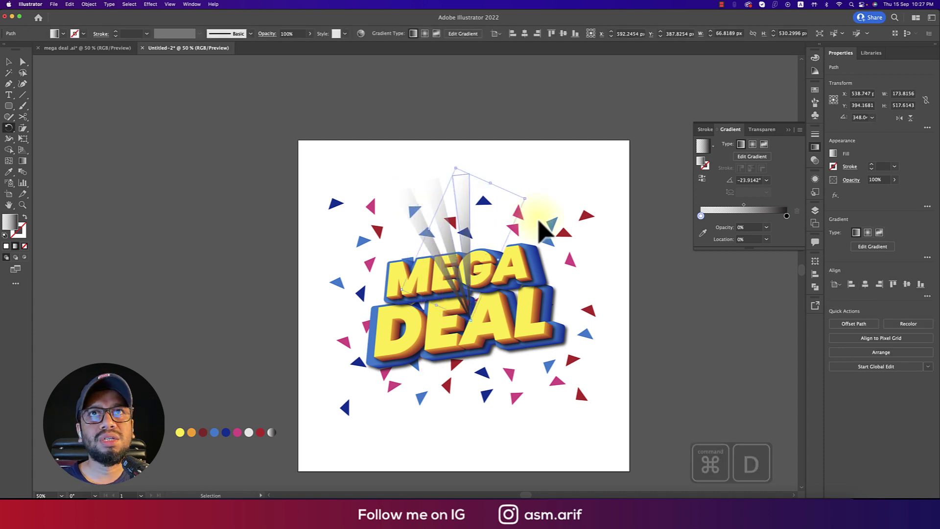
{"action": "key", "text": "super+d"}
{"action": "key", "text": "super+d"}
{"action": "key", "text": "super+d"}
{"action": "key", "text": "super+d"}
{"action": "key", "text": "super+d"}
{"action": "key", "text": "super+d"}
{"action": "key", "text": "super+d"}
{"action": "key", "text": "super+d"}
{"action": "key", "text": "super+d"}
{"action": "key", "text": "super+d"}
{"action": "key", "text": "super+d"}
{"action": "key", "text": "super+d"}
{"action": "key", "text": "super+d"}
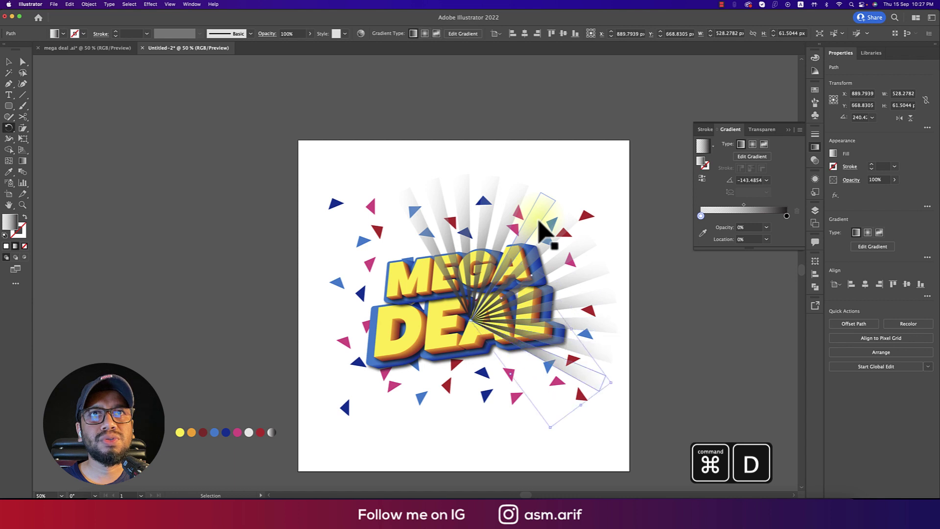
{"action": "key", "text": "super+d"}
{"action": "key", "text": "super+d"}
{"action": "key", "text": "super+d"}
{"action": "key", "text": "super+d"}
{"action": "key", "text": "super+d"}
{"action": "key", "text": "super+d"}
{"action": "key", "text": "super+d"}
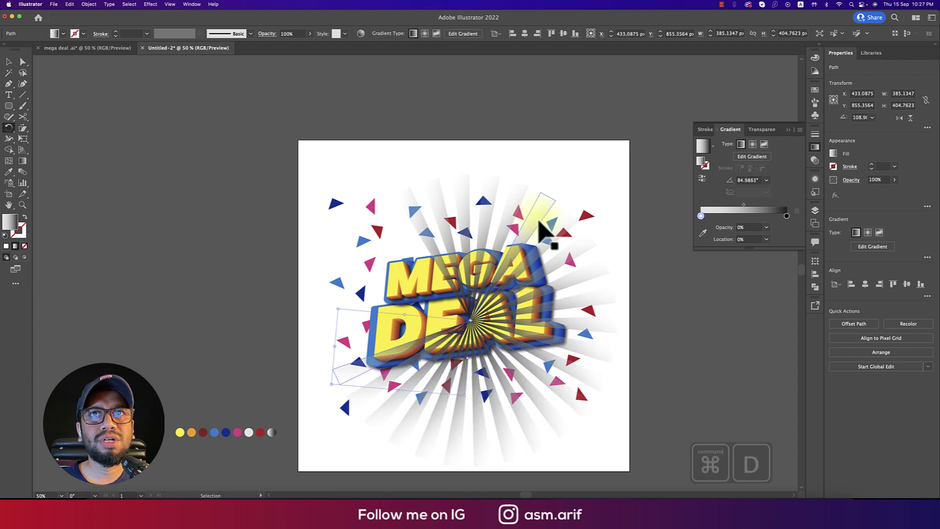
{"action": "key", "text": "super+d"}
{"action": "key", "text": "super+d"}
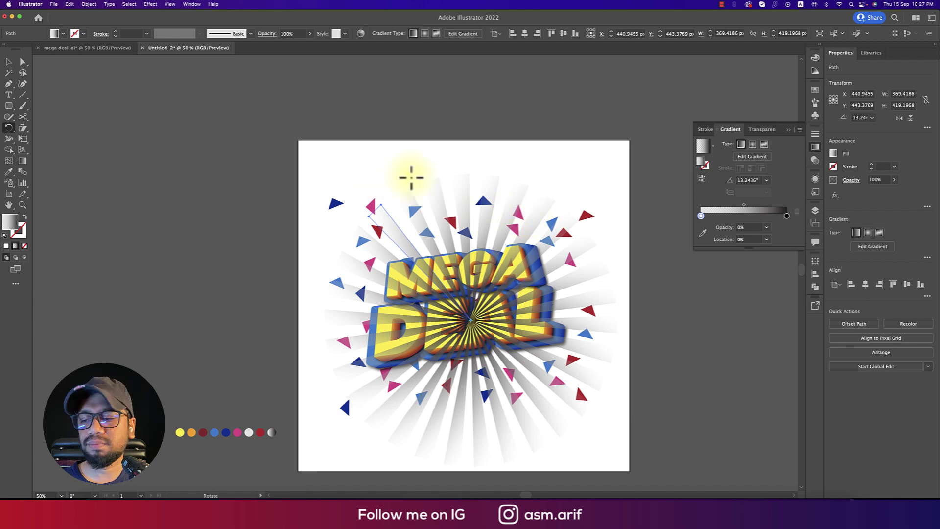
{"action": "left_click_drag", "start_coordinate": [424, 179], "coordinate": [433, 185]}
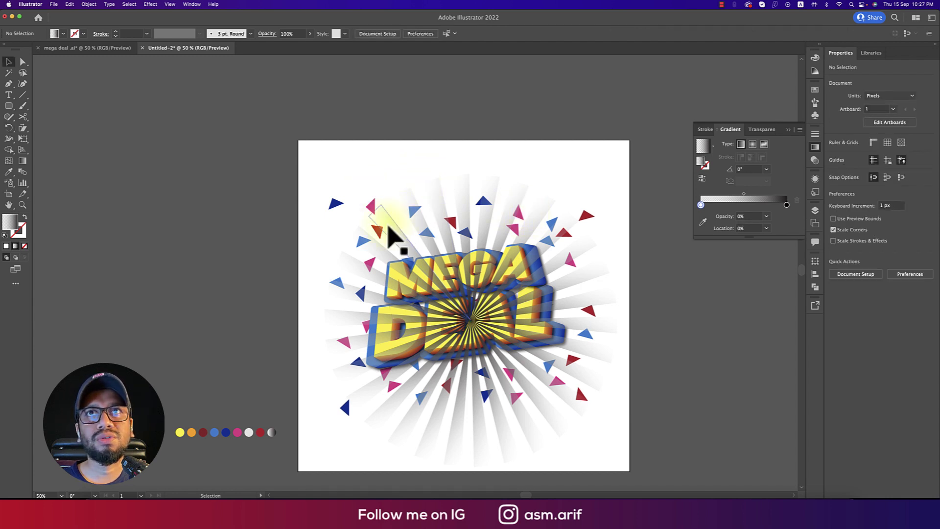
Select all the rays without the lettering and confetti, group them and center the group on the artboard both ways
{"action": "scroll", "coordinate": [392, 227], "scroll_direction": "down", "scroll_amount": 1}
{"action": "left_click_drag", "start_coordinate": [325, 166], "coordinate": [577, 361]}
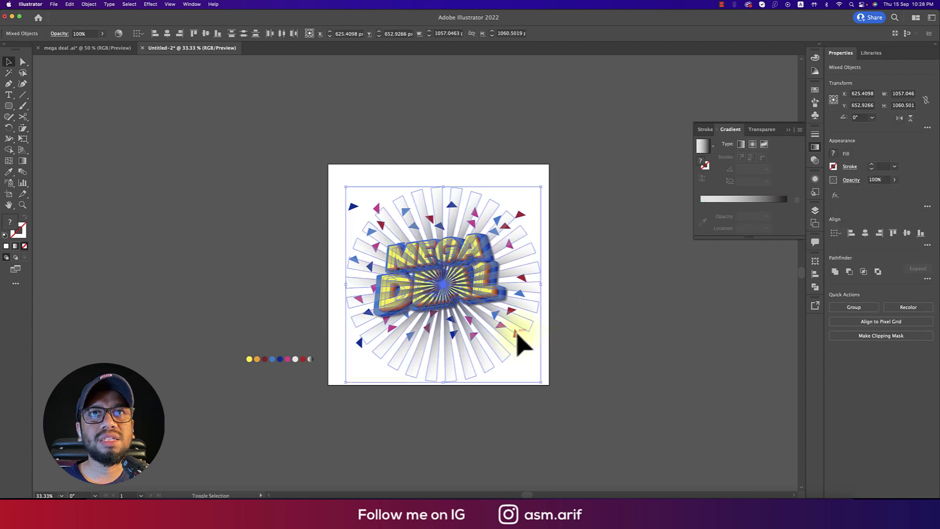
{"action": "left_click", "coordinate": [500, 281]}
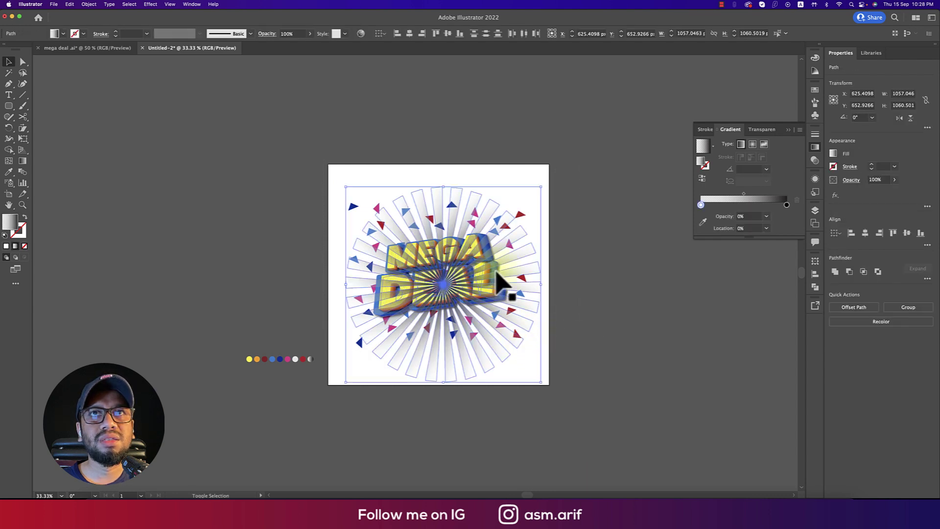
{"action": "left_click_drag", "start_coordinate": [528, 283], "coordinate": [499, 288]}
{"action": "key", "text": "super+g"}
{"action": "left_click", "coordinate": [447, 32]}
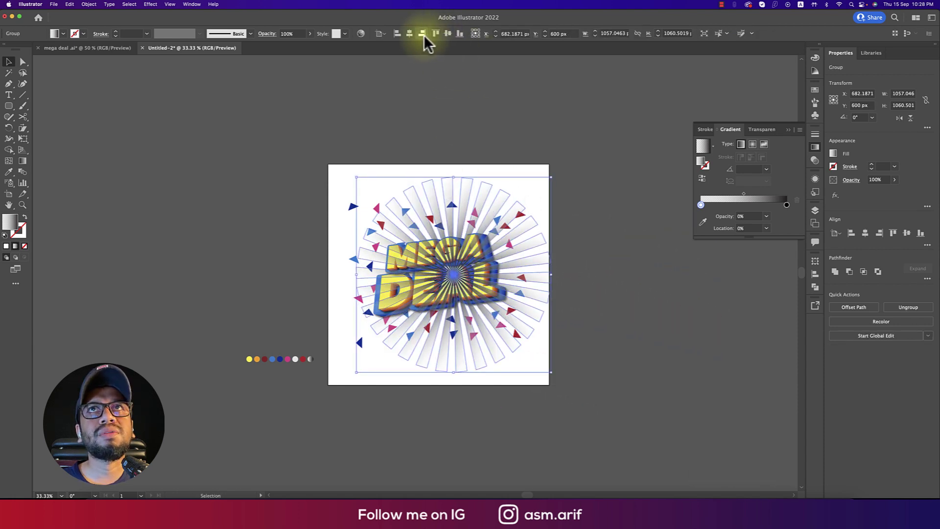
{"action": "left_click", "coordinate": [409, 33]}
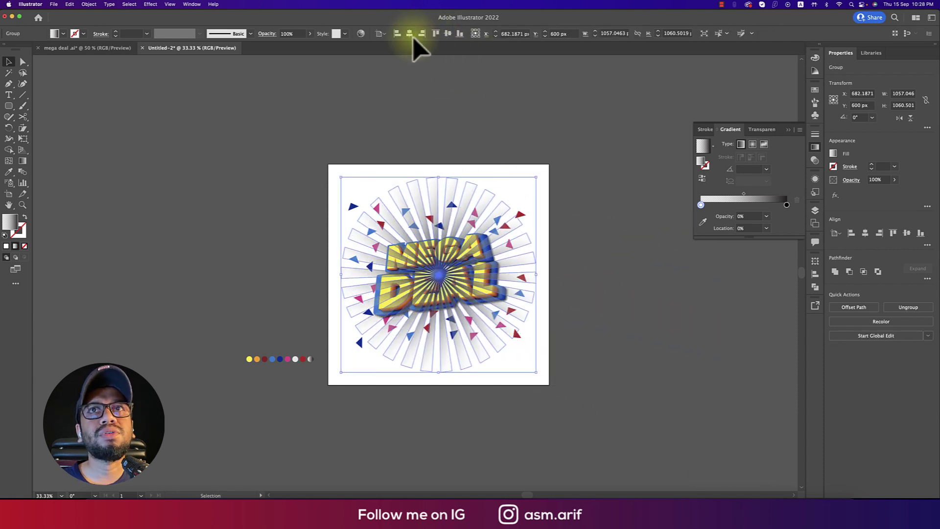
Change the sunburst's fill to a radial gradient, reverse it and recolor its black inner stop gray
{"action": "left_click", "coordinate": [753, 144]}
{"action": "left_click", "coordinate": [701, 177]}
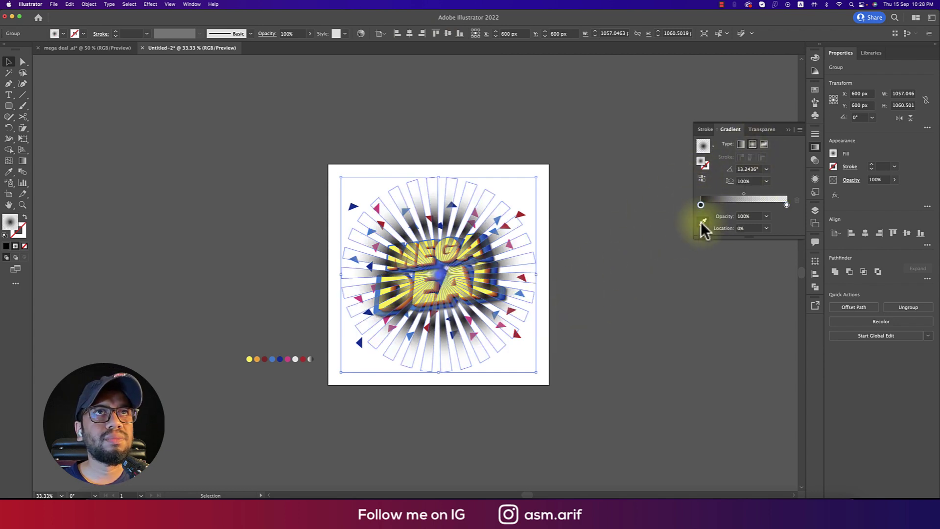
{"action": "double_click", "coordinate": [701, 205]}
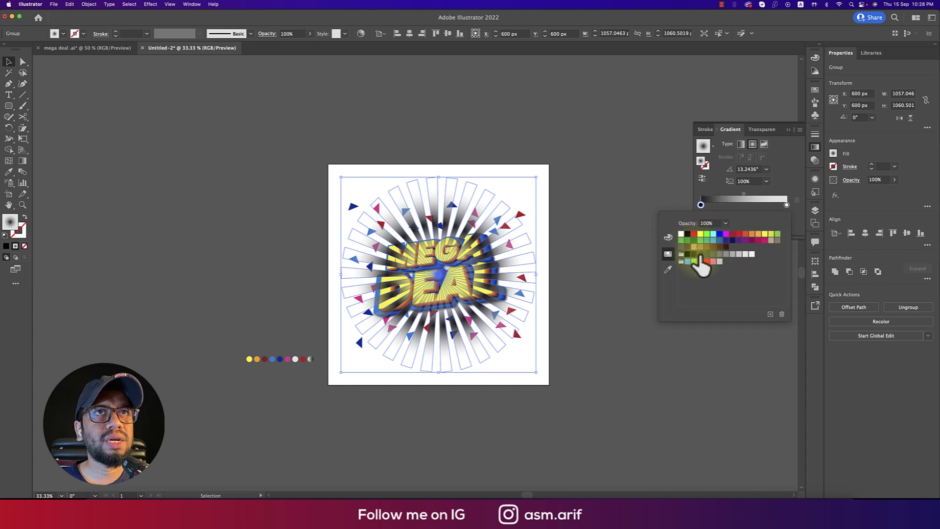
{"action": "left_click", "coordinate": [700, 256]}
{"action": "left_click", "coordinate": [714, 254]}
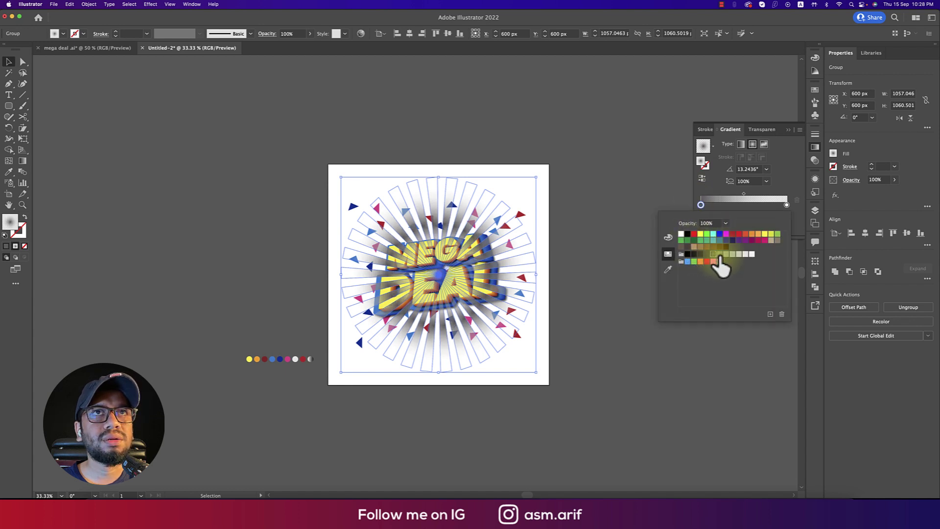
{"action": "left_click", "coordinate": [589, 269]}
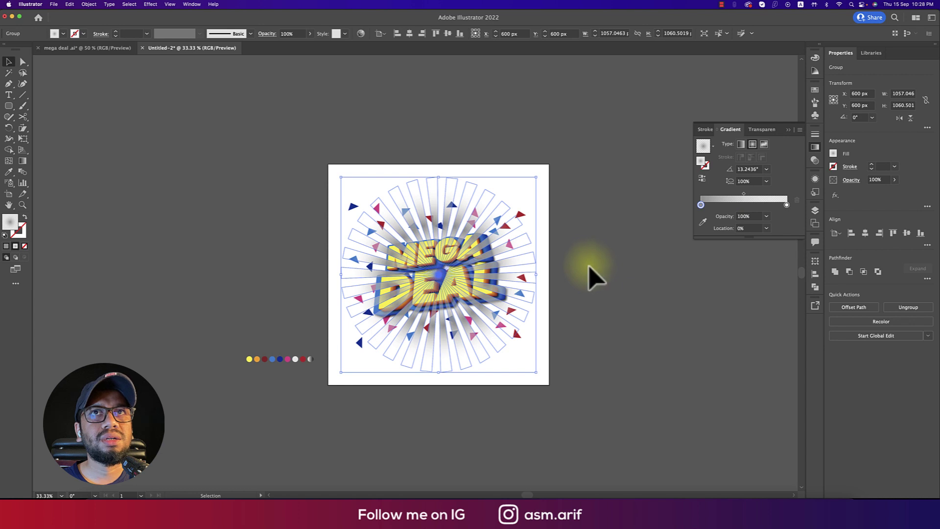
Send the sunburst group to the back, behind the lettering and confetti
{"action": "left_click", "coordinate": [597, 287]}
{"action": "left_click", "coordinate": [523, 268]}
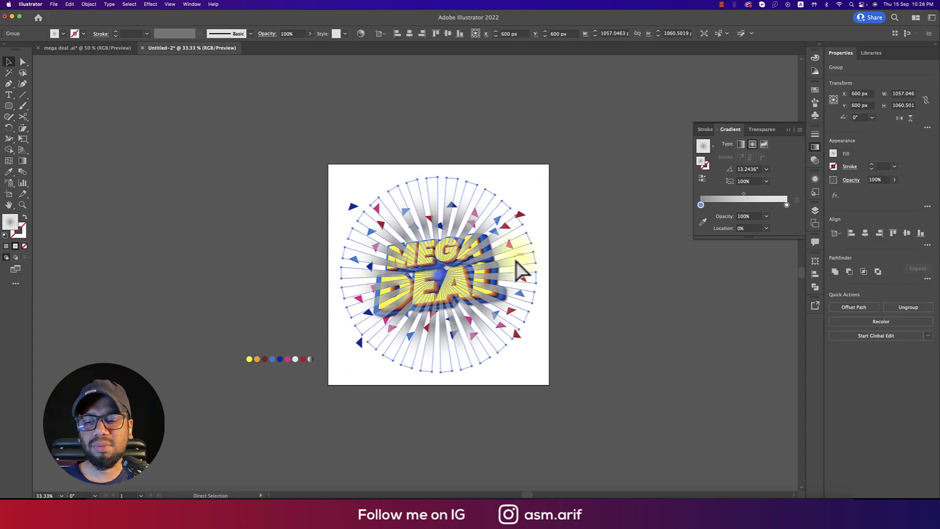
{"action": "key", "text": "super+shift+bracketleft"}
{"action": "left_click", "coordinate": [590, 273]}
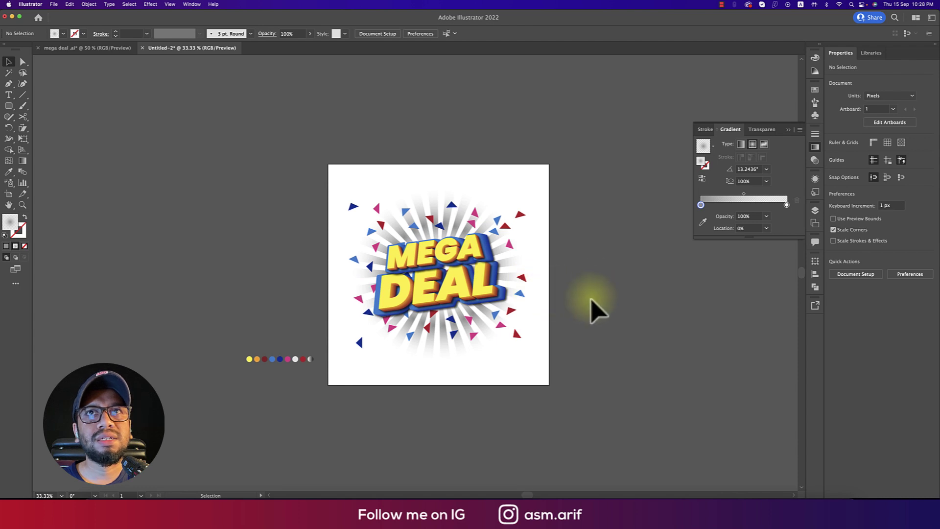
{"action": "left_click_drag", "start_coordinate": [590, 302], "coordinate": [589, 298]}
Draw a 1200 by 1200 px rectangle covering the whole artboard
{"action": "left_click_drag", "start_coordinate": [8, 105], "coordinate": [54, 101]}
{"action": "left_click_drag", "start_coordinate": [328, 161], "coordinate": [521, 383]}
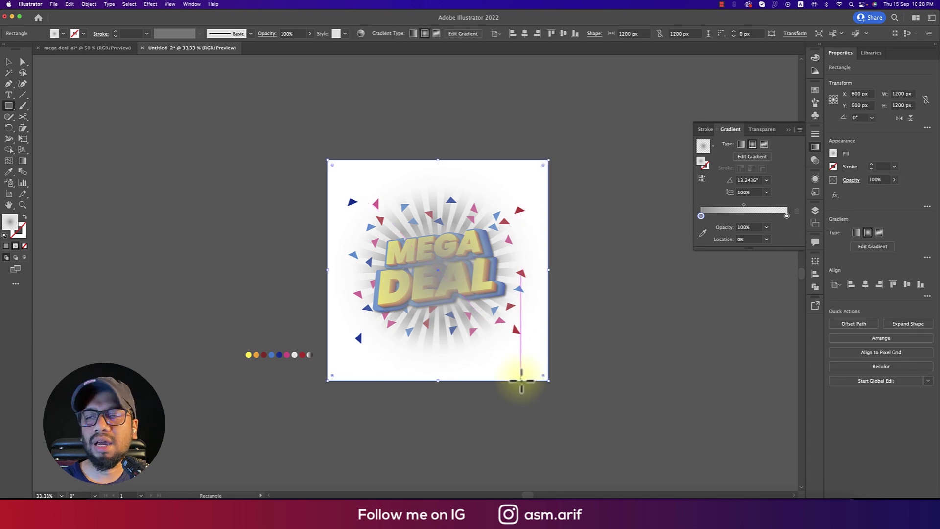
Fill the background rectangle with the light gray sampled from the palette circles and send it behind the artwork
{"action": "key", "text": "i"}
{"action": "scroll", "coordinate": [304, 357], "scroll_direction": "up", "scroll_amount": 1}
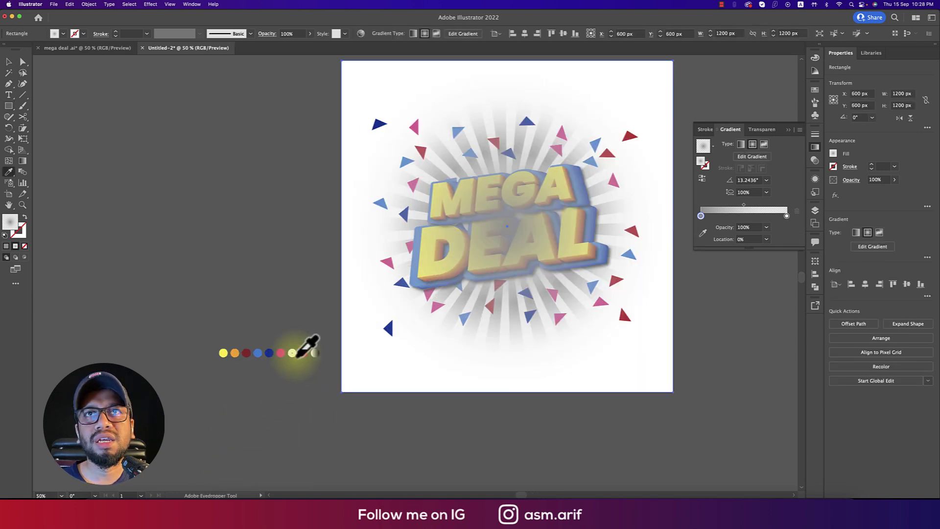
{"action": "left_click", "coordinate": [295, 357]}
{"action": "key", "text": "super+bracketleft"}
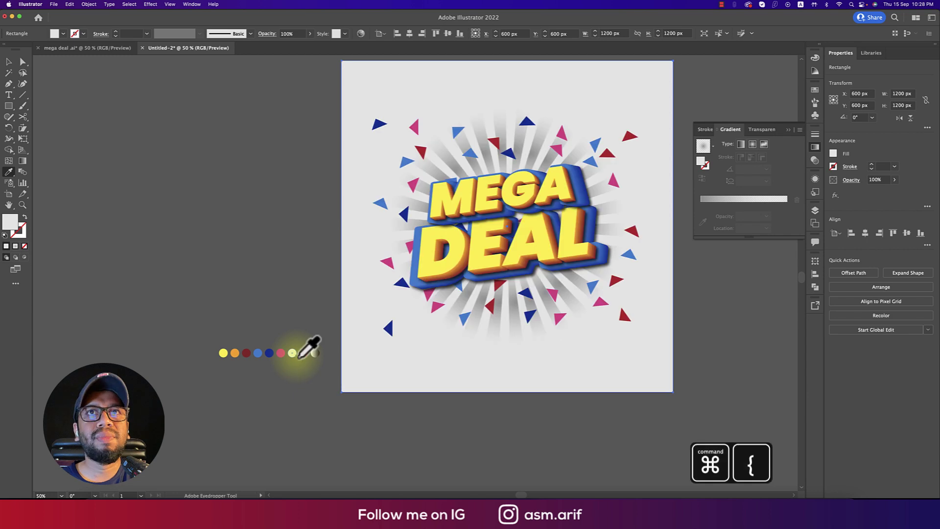
{"action": "key", "text": "v"}
{"action": "left_click", "coordinate": [241, 265]}
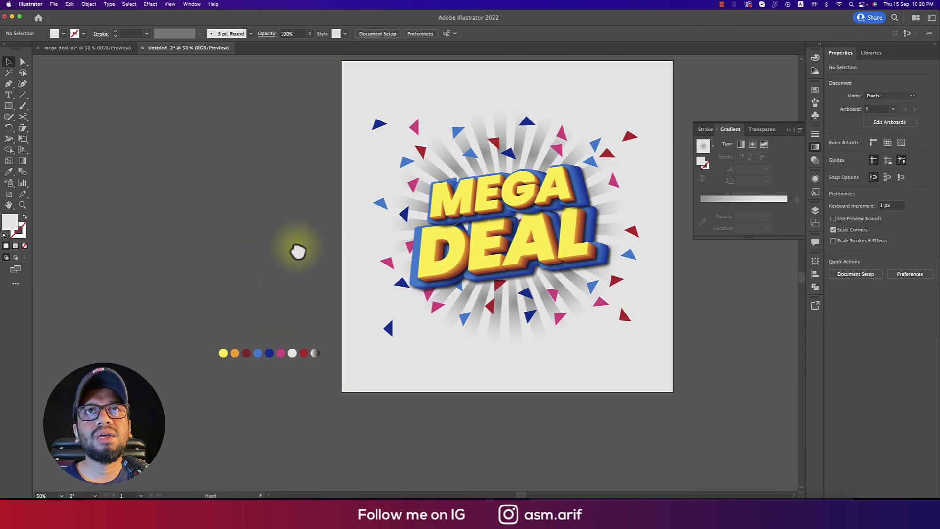
Draw a circle about 302 px in diameter on the empty canvas beside the artboard
{"action": "left_click_drag", "start_coordinate": [297, 248], "coordinate": [242, 276]}
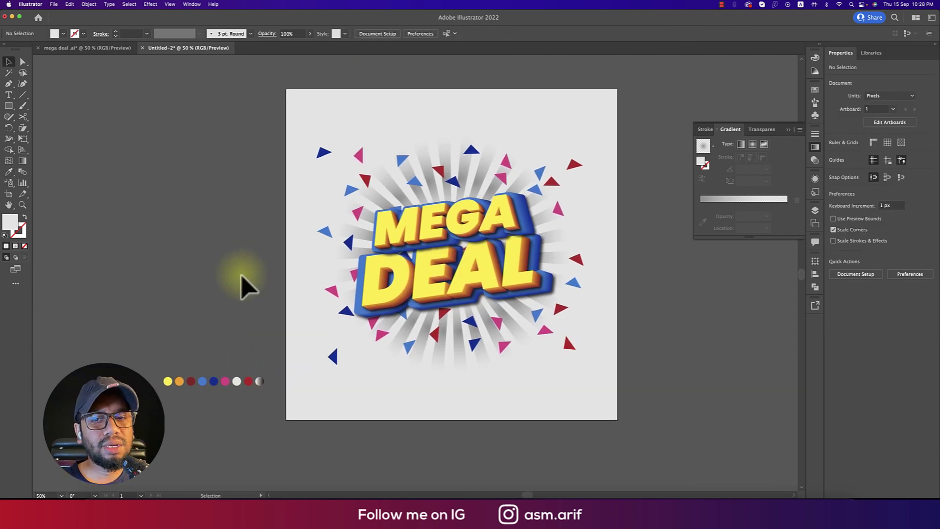
{"action": "scroll", "coordinate": [247, 287], "scroll_direction": "right", "scroll_amount": 5}
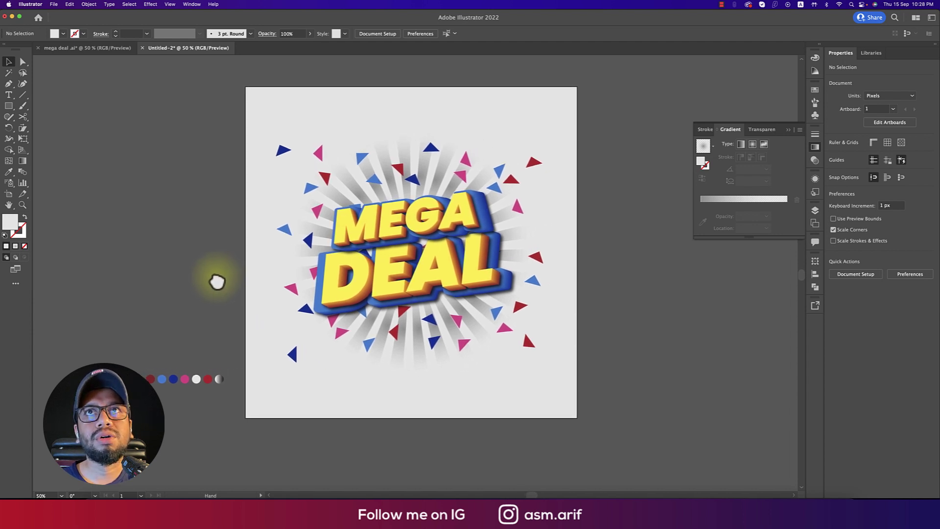
{"action": "left_click_drag", "start_coordinate": [14, 108], "coordinate": [44, 128]}
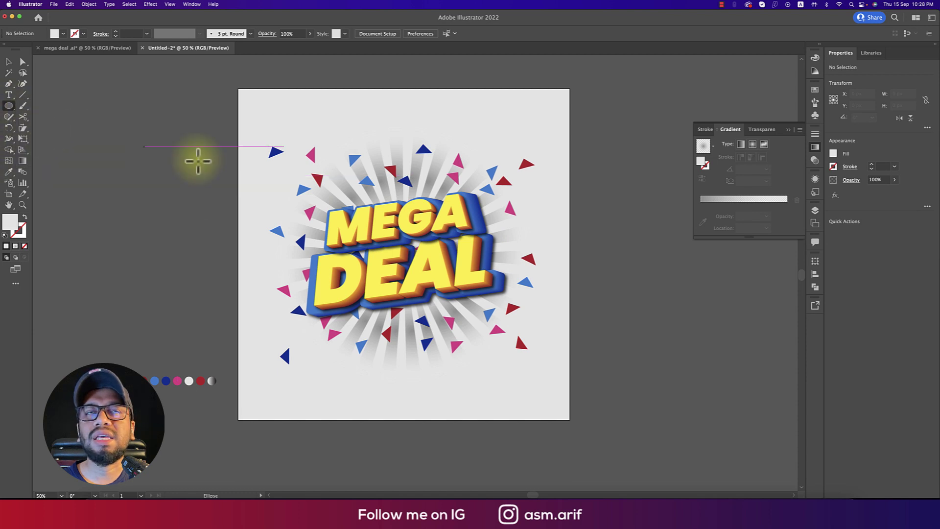
{"action": "left_click_drag", "start_coordinate": [650, 288], "coordinate": [662, 332]}
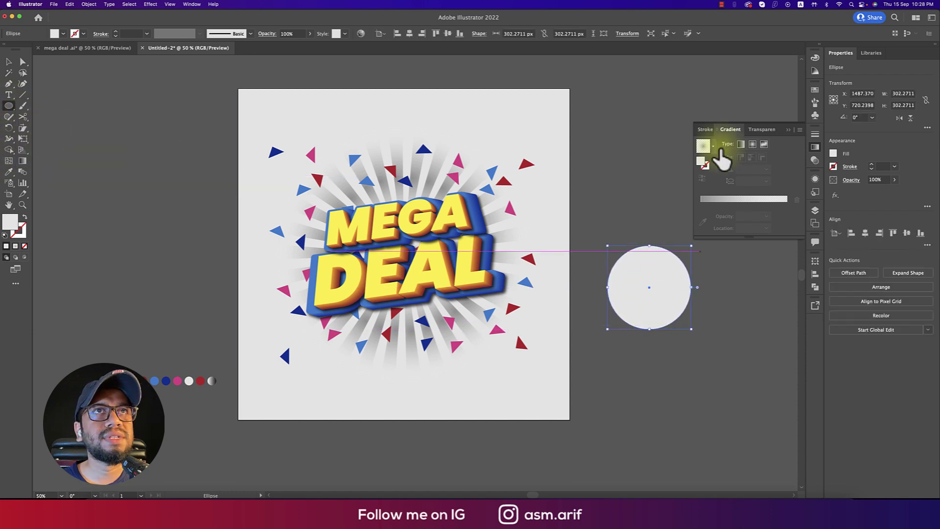
Fill the circle with a reversed white-to-black radial gradient, its midpoint near 39.84% and its white stop near 97.56%
{"action": "left_click", "coordinate": [705, 145]}
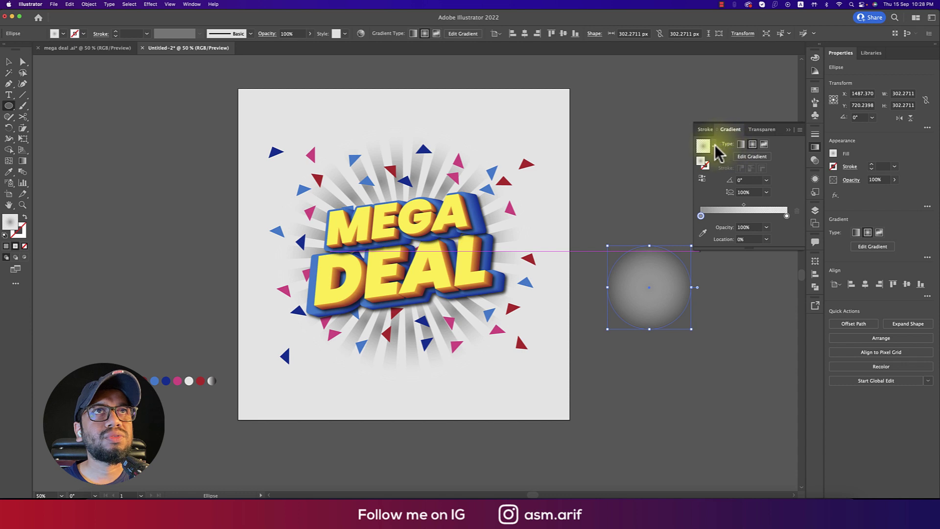
{"action": "left_click", "coordinate": [713, 146]}
{"action": "left_click", "coordinate": [641, 165]}
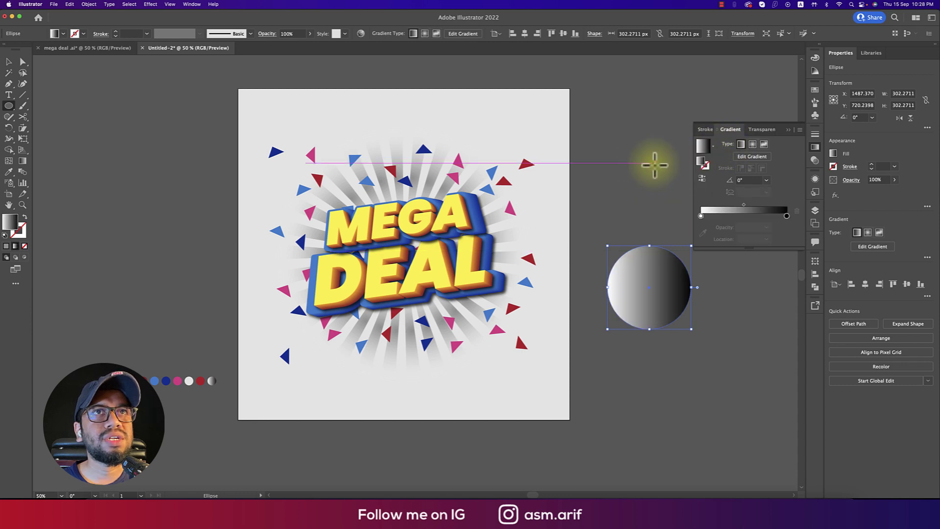
{"action": "left_click", "coordinate": [750, 145]}
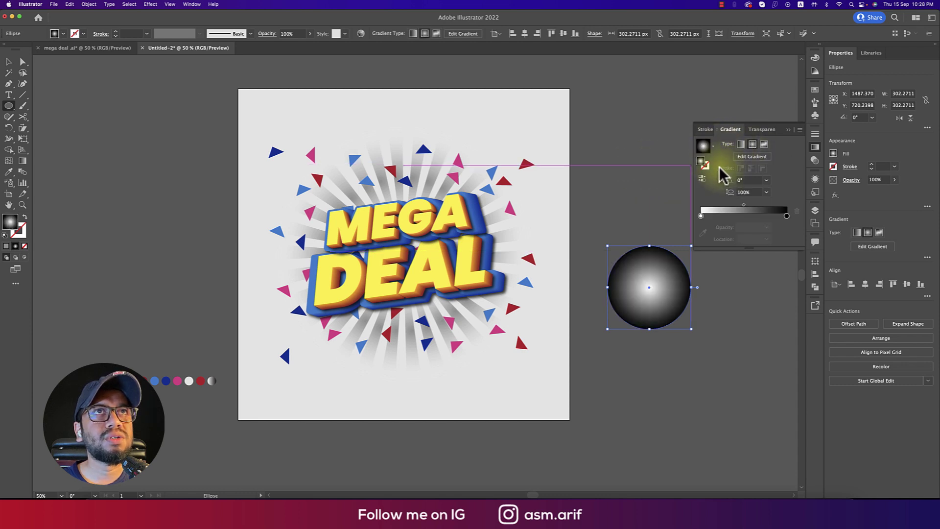
{"action": "left_click", "coordinate": [703, 177]}
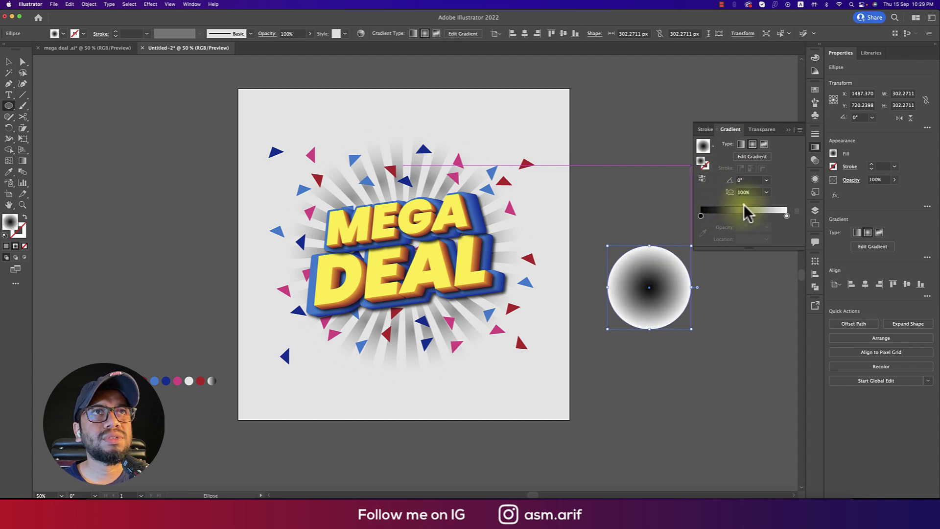
{"action": "left_click_drag", "start_coordinate": [744, 204], "coordinate": [734, 204]}
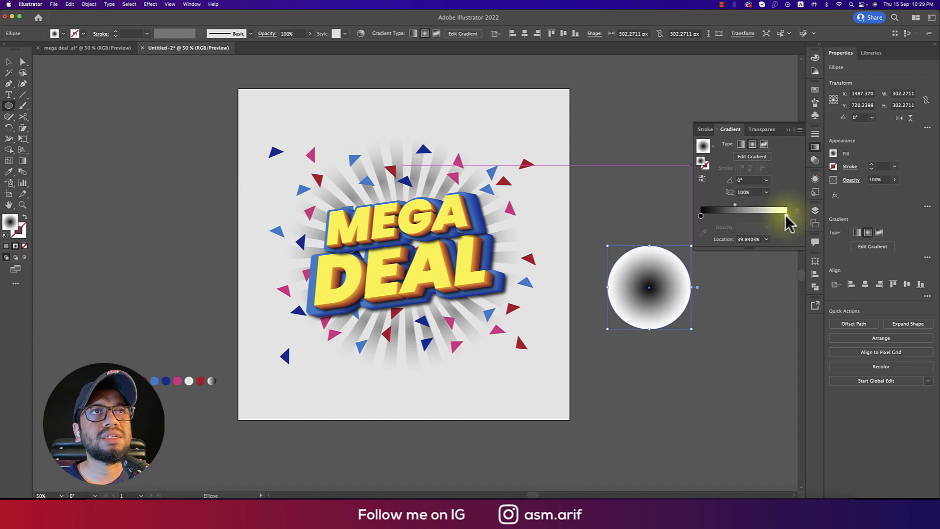
{"action": "left_click_drag", "start_coordinate": [781, 214], "coordinate": [784, 214]}
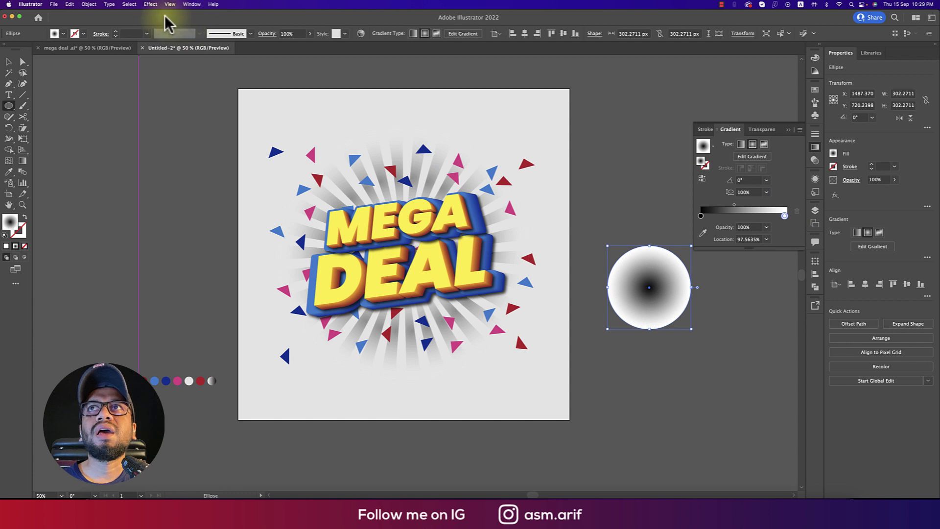
Apply a Color Halftone effect to the circle with a 30 px maximum radius and 90-degree screen angles on all channels
{"action": "left_click", "coordinate": [150, 5]}
{"action": "mouse_move", "coordinate": [186, 191]}
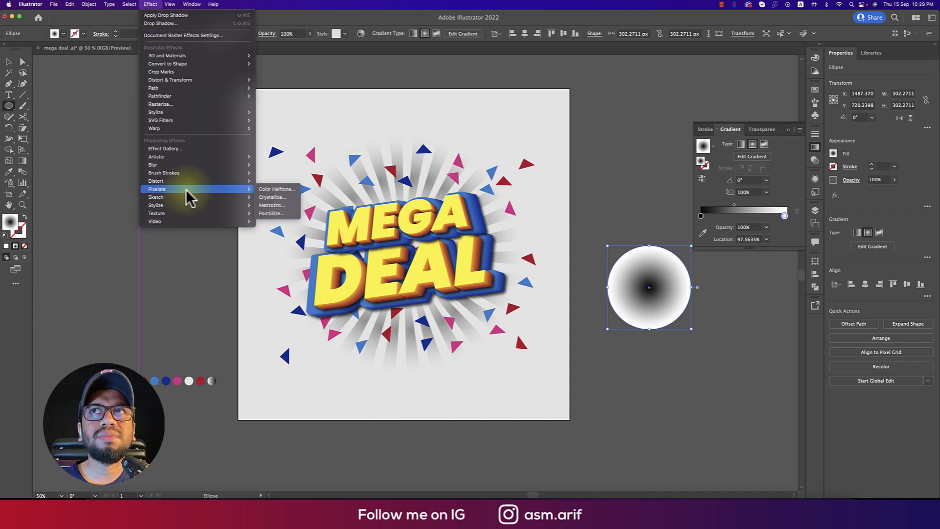
{"action": "left_click", "coordinate": [272, 190]}
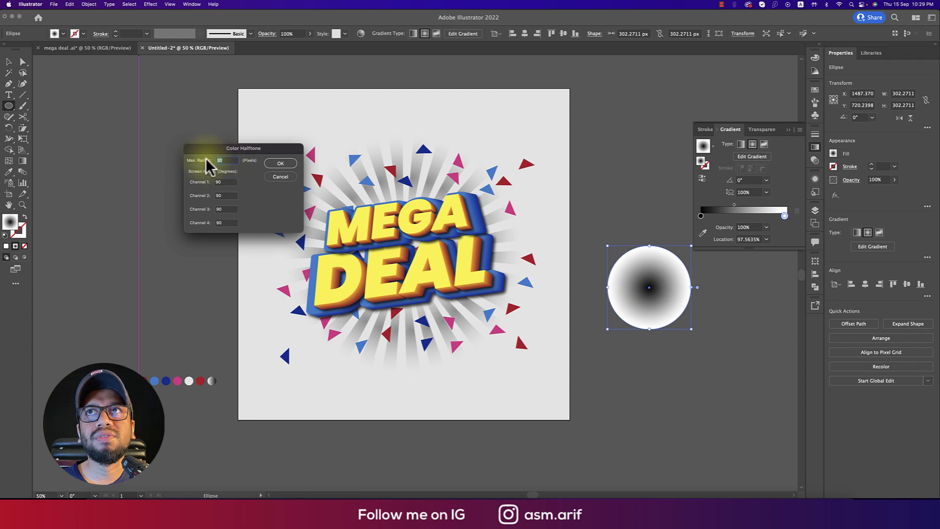
{"action": "left_click", "coordinate": [225, 182]}
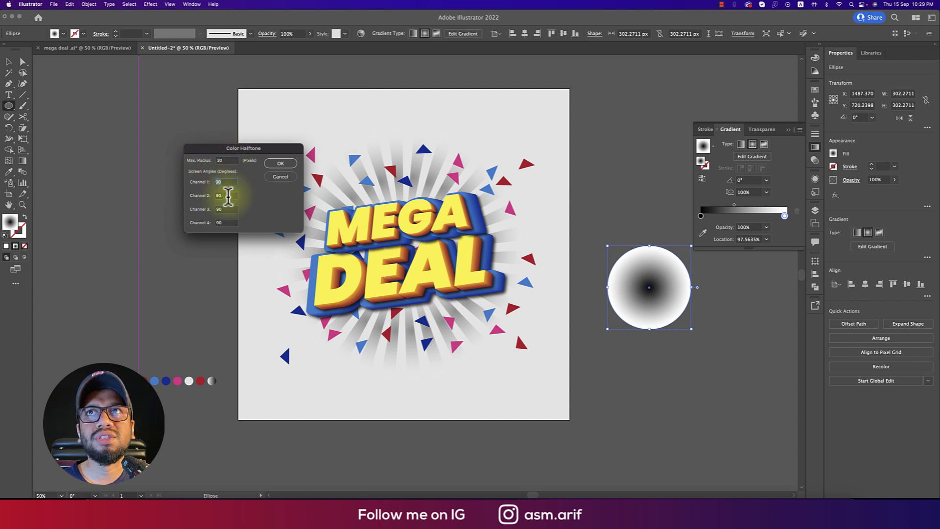
{"action": "key", "text": "Tab"}
{"action": "left_click", "coordinate": [223, 222]}
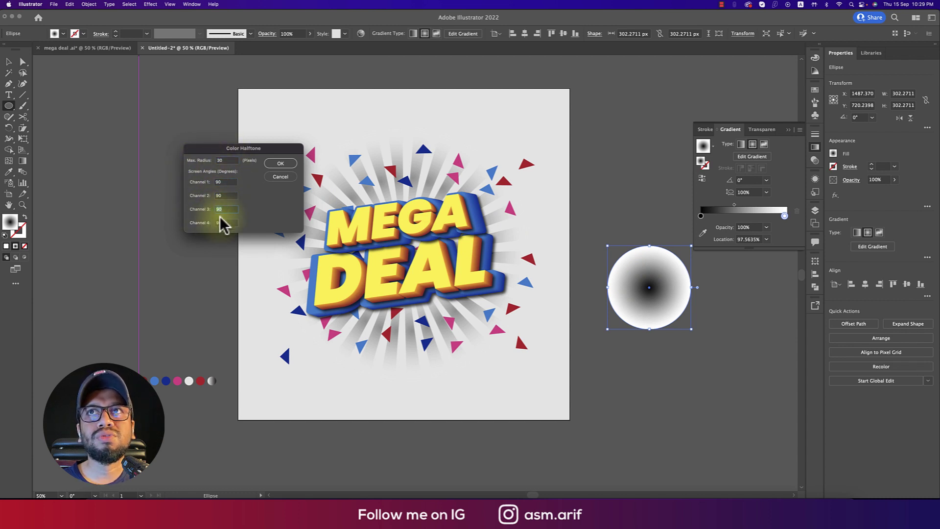
{"action": "left_click", "coordinate": [281, 163]}
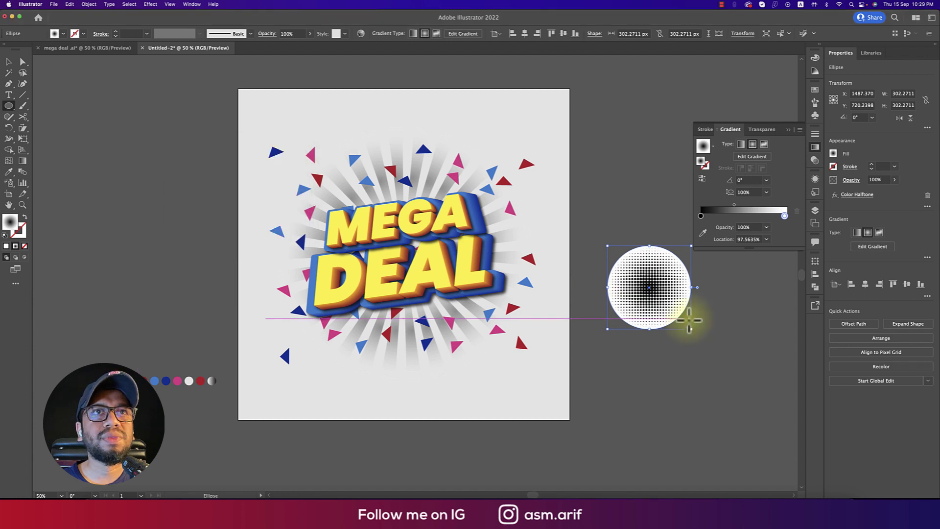
{"action": "key", "text": "v"}
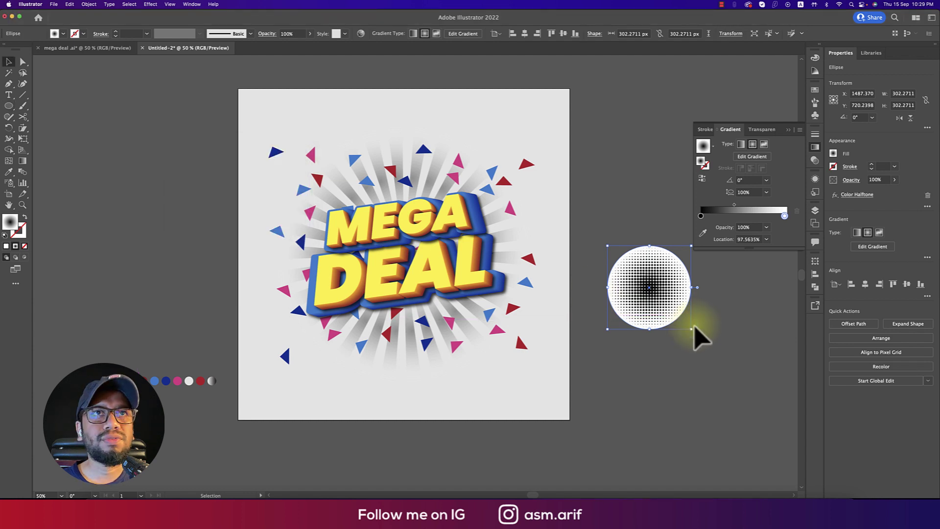
Recolor the black inner stop of the halftone circle's gradient dark blue
{"action": "double_click", "coordinate": [702, 215]}
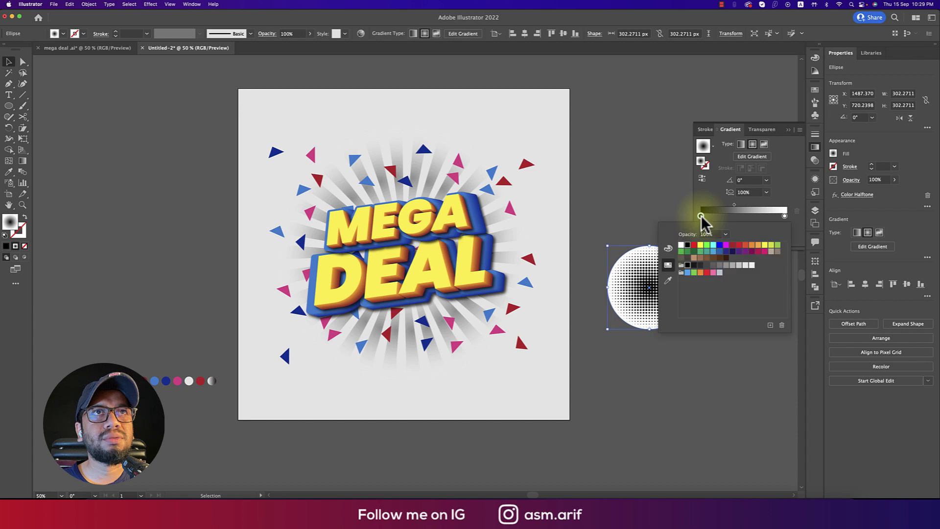
{"action": "left_click", "coordinate": [720, 245]}
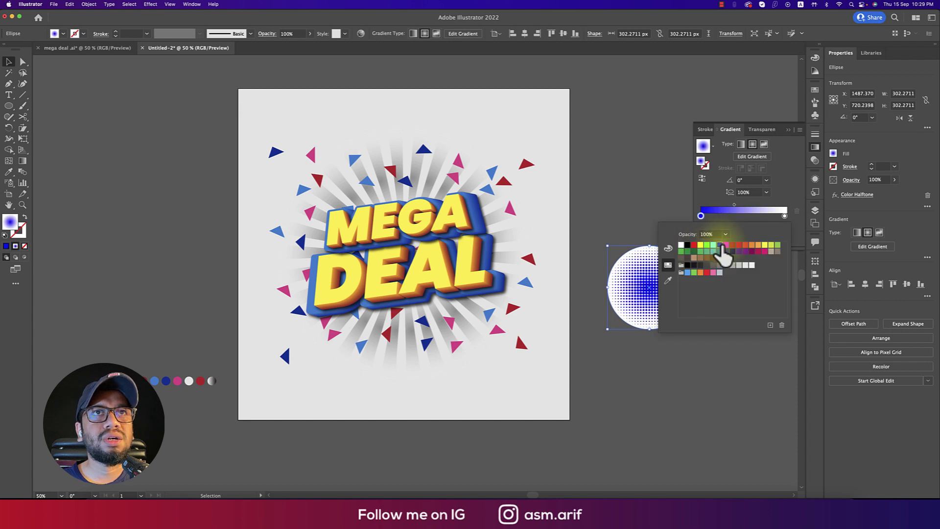
{"action": "left_click", "coordinate": [732, 251]}
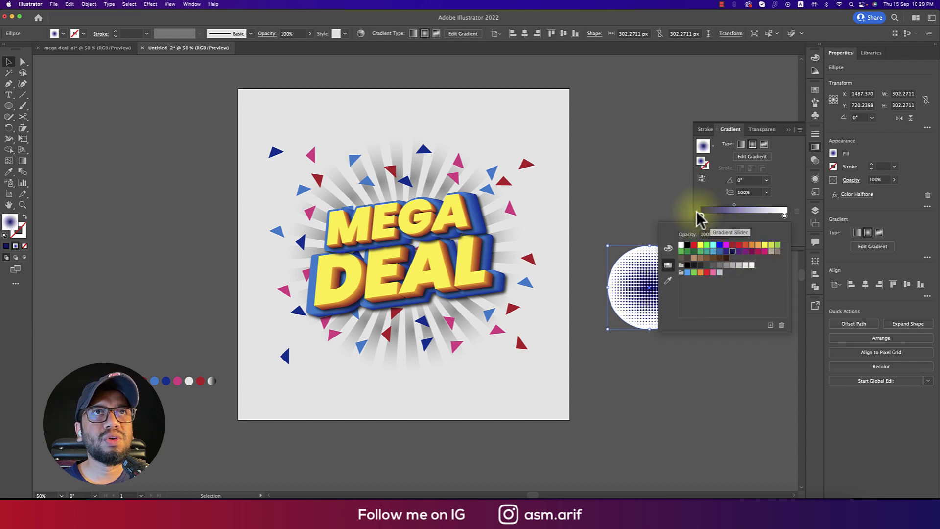
Set the opacity of the gradient's white outer stop to 40% and deselect the circle
{"action": "left_click", "coordinate": [783, 216]}
{"action": "left_click", "coordinate": [766, 227]}
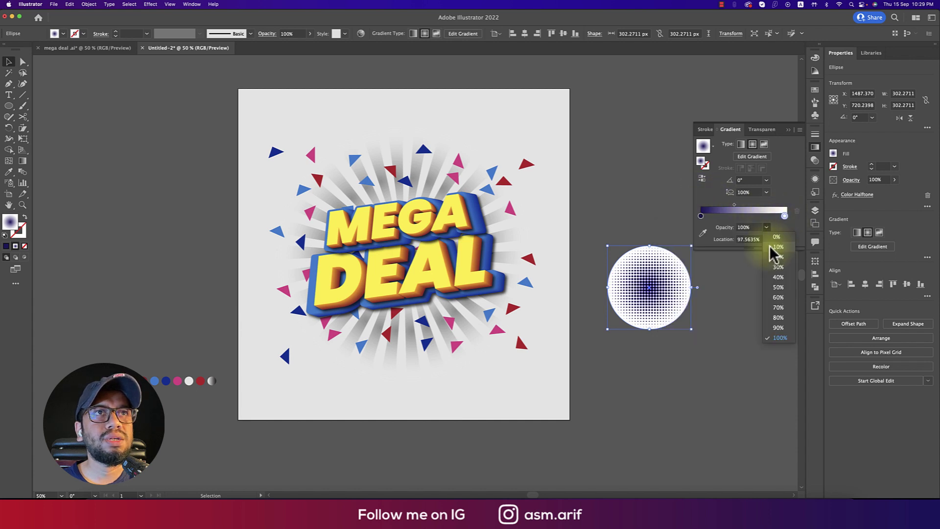
{"action": "left_click", "coordinate": [778, 277]}
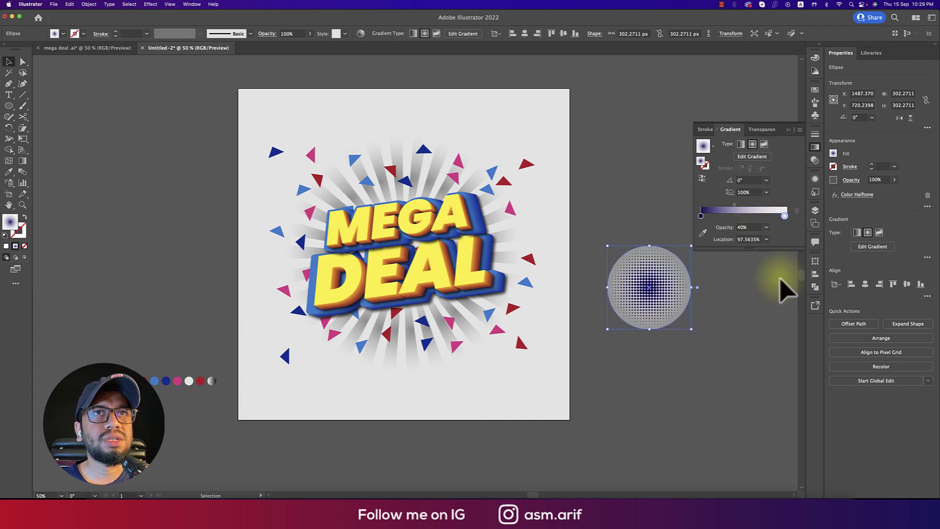
{"action": "double_click", "coordinate": [785, 216]}
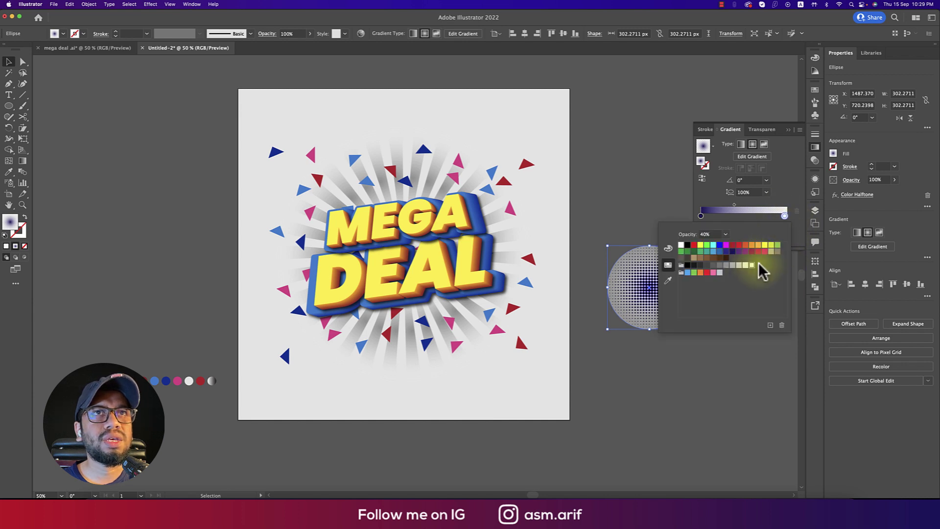
{"action": "left_click", "coordinate": [10, 63]}
{"action": "left_click", "coordinate": [93, 112]}
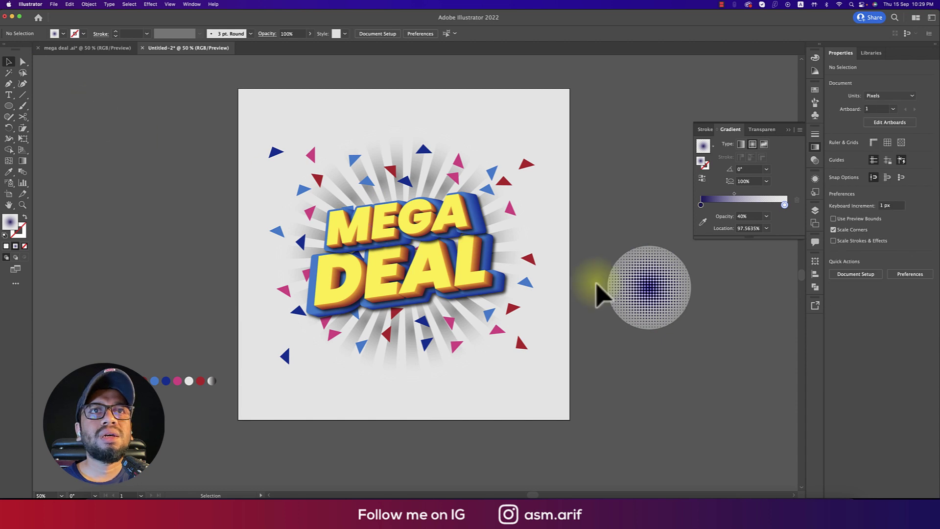
Place the halftone circle over the artboard's center at about 578 px and layer it between the lettering and the gray background
{"action": "left_click", "coordinate": [663, 294]}
{"action": "left_click_drag", "start_coordinate": [690, 288], "coordinate": [439, 268]}
{"action": "key", "text": "super+shift+bracketleft"}
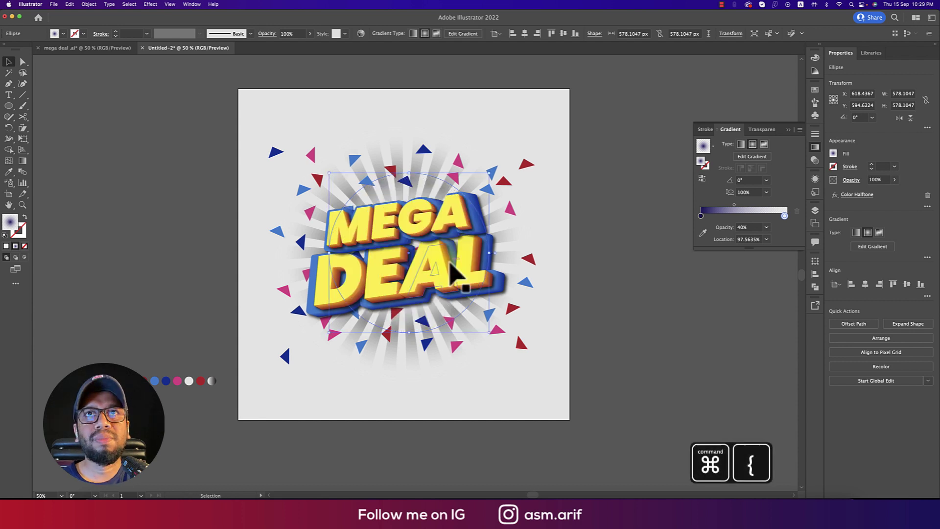
{"action": "key", "text": "super+shift+bracketleft"}
{"action": "left_click", "coordinate": [556, 162]}
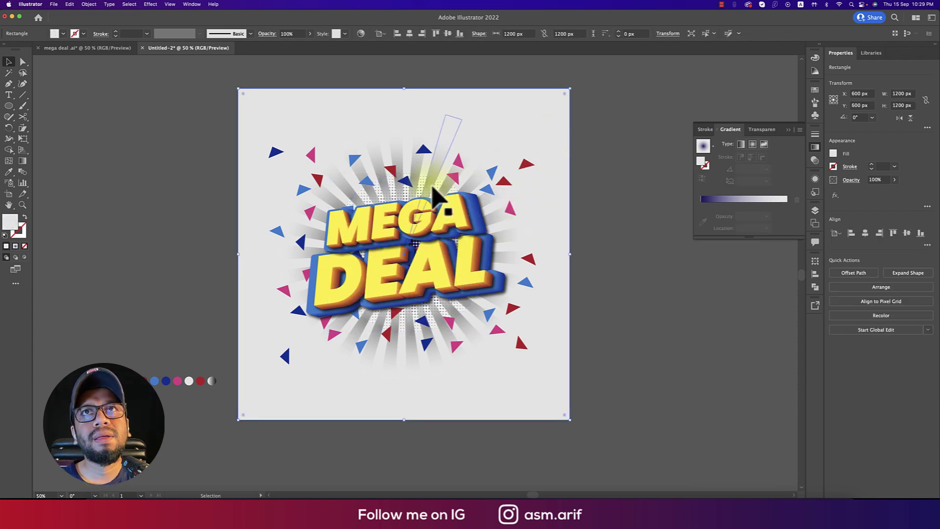
Change the halftone circle's blend mode to Overlay
{"action": "left_click", "coordinate": [424, 189]}
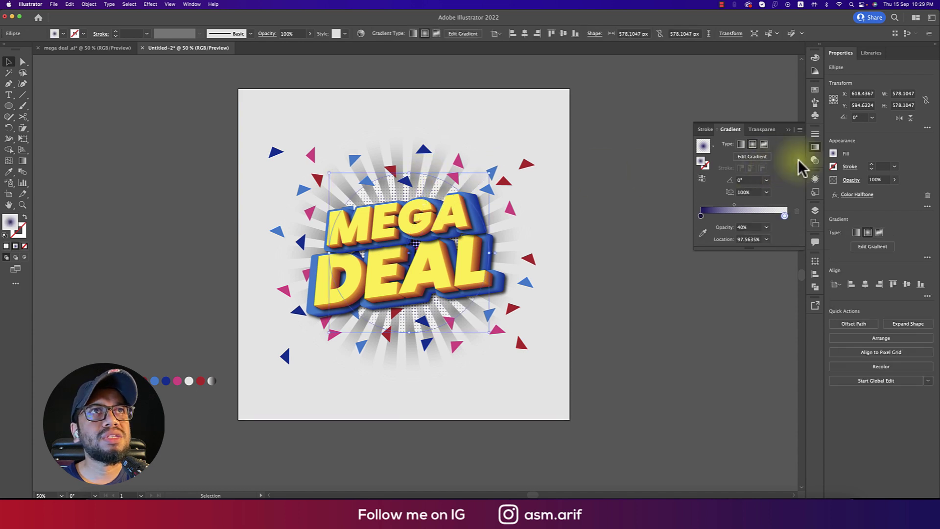
{"action": "left_click", "coordinate": [814, 161]}
{"action": "left_click", "coordinate": [724, 143]}
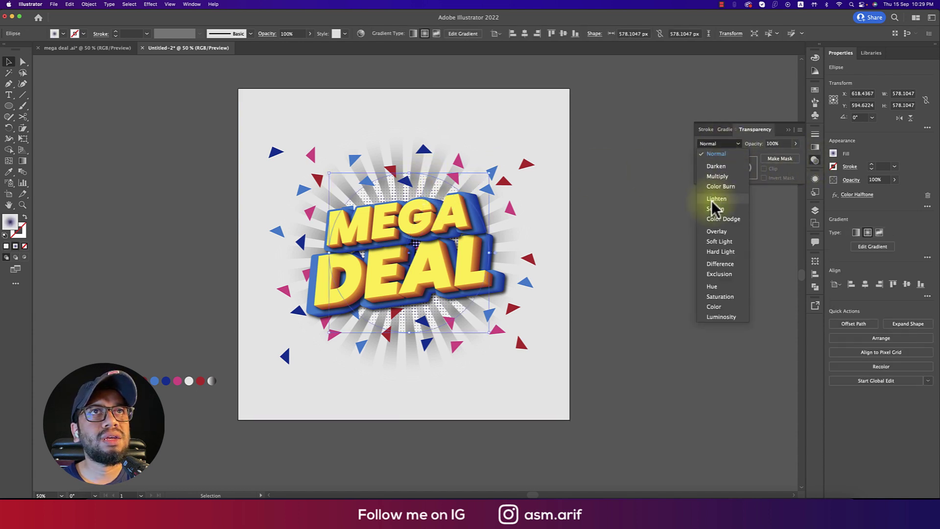
{"action": "left_click", "coordinate": [716, 229]}
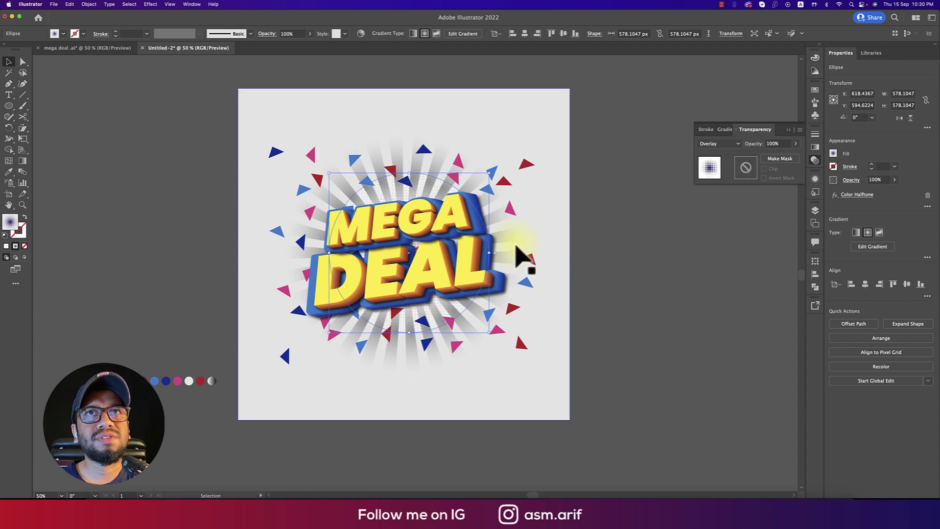
Enlarge the halftone circle proportionally from its center to about 967 px and deselect it
{"action": "left_click_drag", "start_coordinate": [489, 252], "coordinate": [544, 253]}
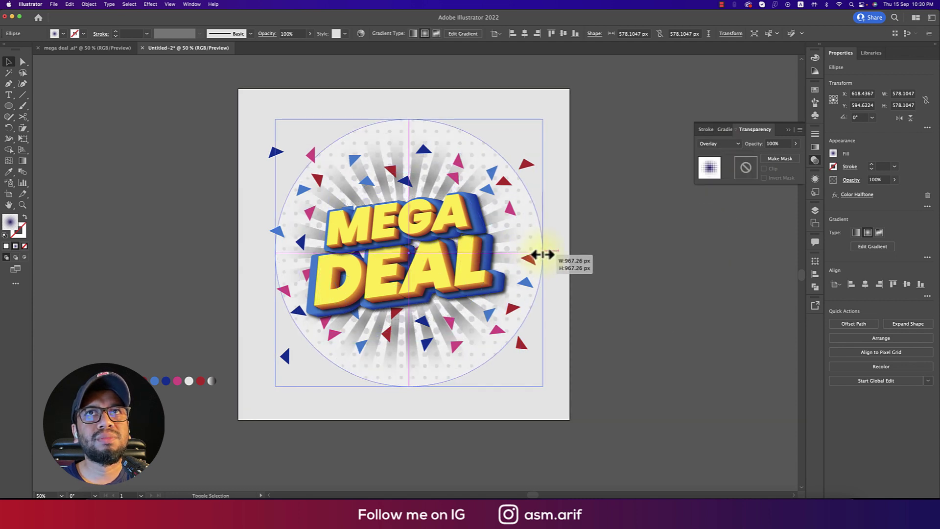
{"action": "left_click_drag", "start_coordinate": [639, 263], "coordinate": [638, 263]}
{"action": "left_click", "coordinate": [641, 273]}
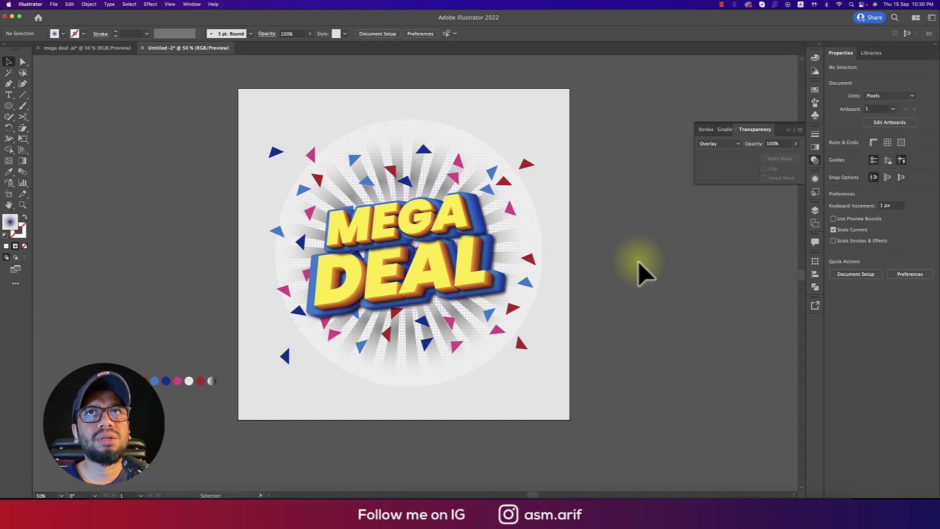
Change the halftone circle's blend mode to Multiply and shrink it proportionally from its center to about 742 px
{"action": "left_click", "coordinate": [545, 238]}
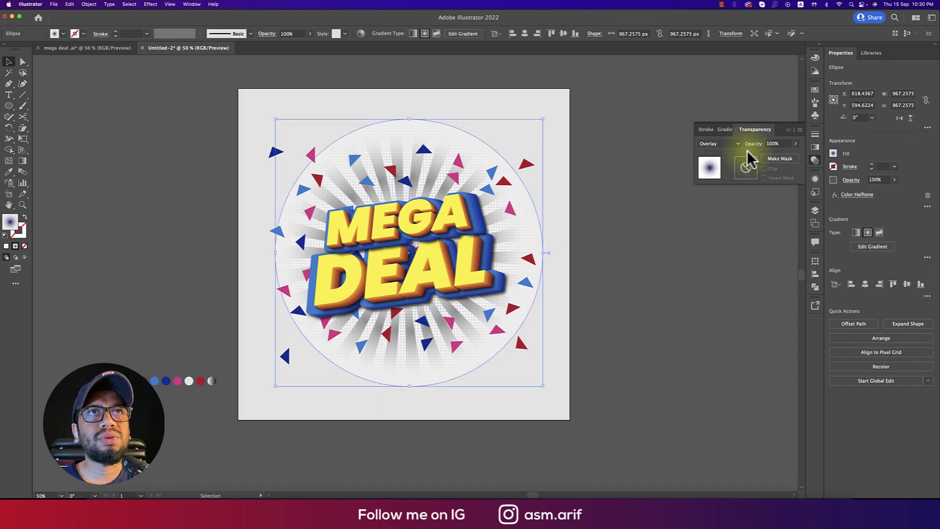
{"action": "left_click", "coordinate": [733, 144]}
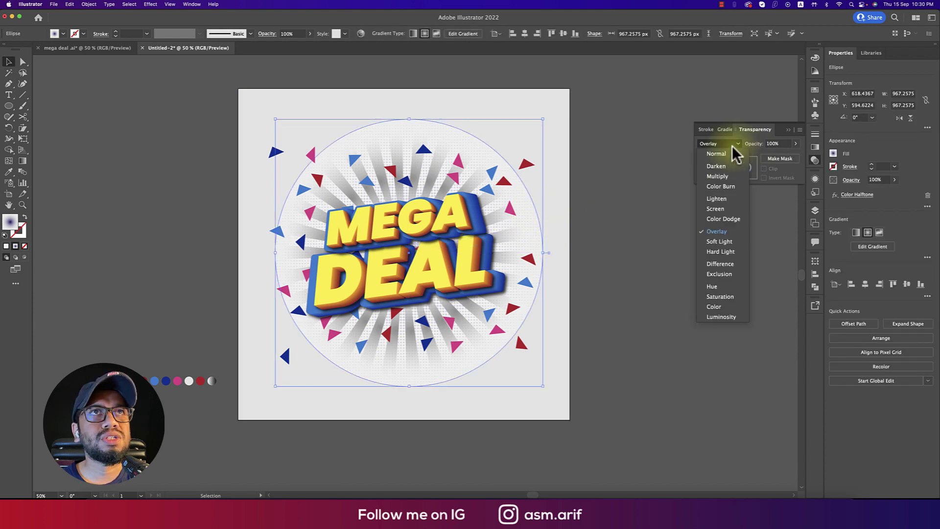
{"action": "left_click", "coordinate": [721, 175]}
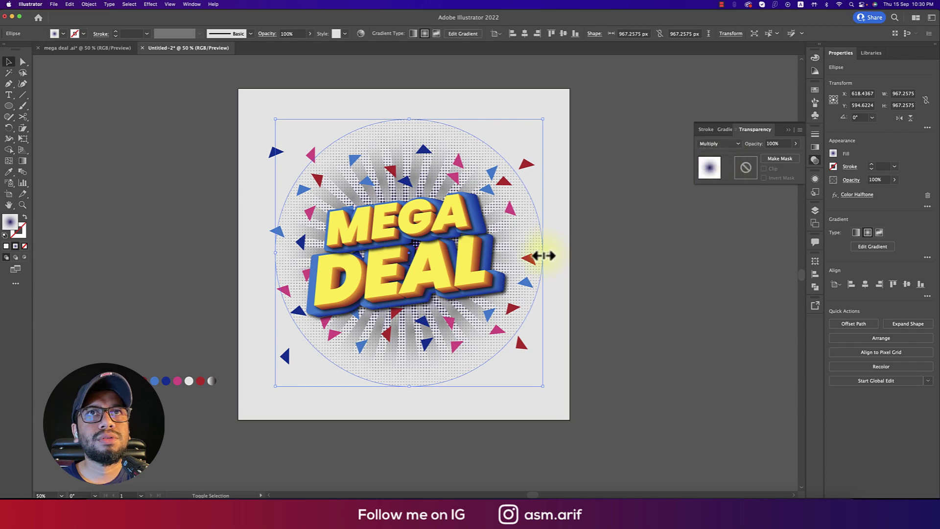
{"action": "mouse_move", "coordinate": [540, 255]}
{"action": "left_mouse_down"}
{"action": "mouse_move", "coordinate": [496, 253]}
{"action": "mouse_move", "coordinate": [540, 256]}
{"action": "left_mouse_up"}
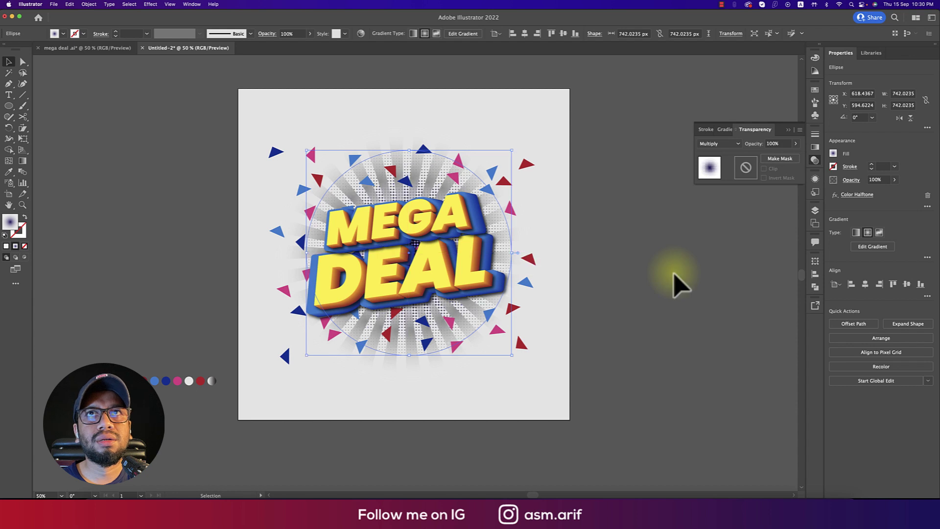
{"action": "left_click", "coordinate": [677, 282]}
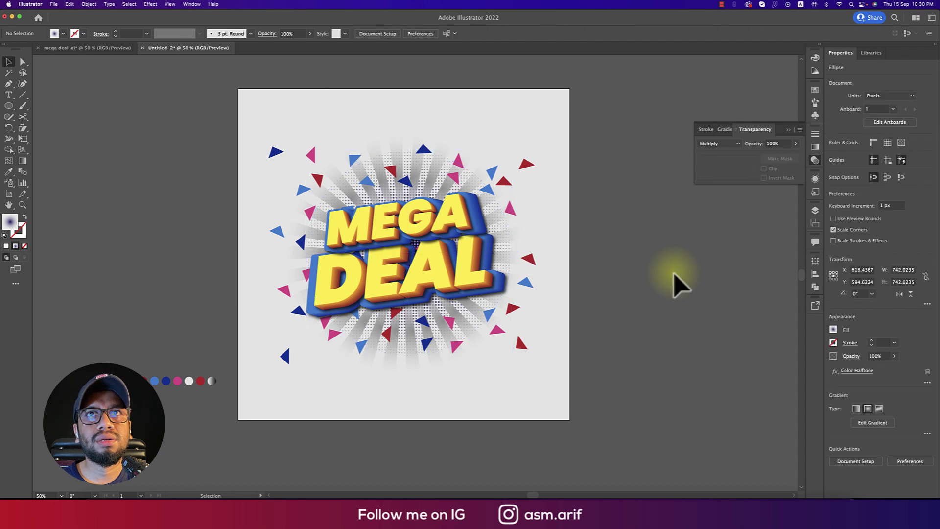
{"action": "left_click", "coordinate": [432, 176]}
{"action": "left_click", "coordinate": [638, 253]}
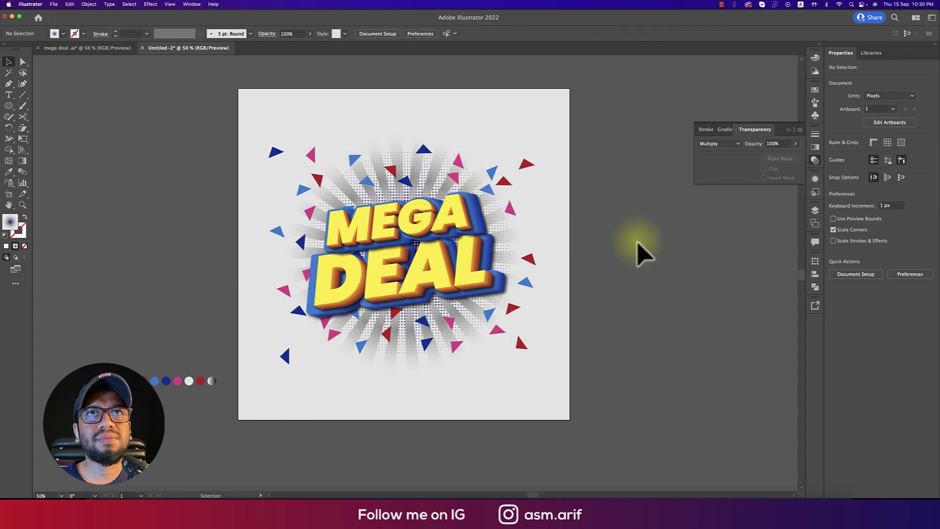
Enlarge the halftone circle from its center to about 1084 px and change its blend mode to Soft Light
{"action": "left_click", "coordinate": [511, 236]}
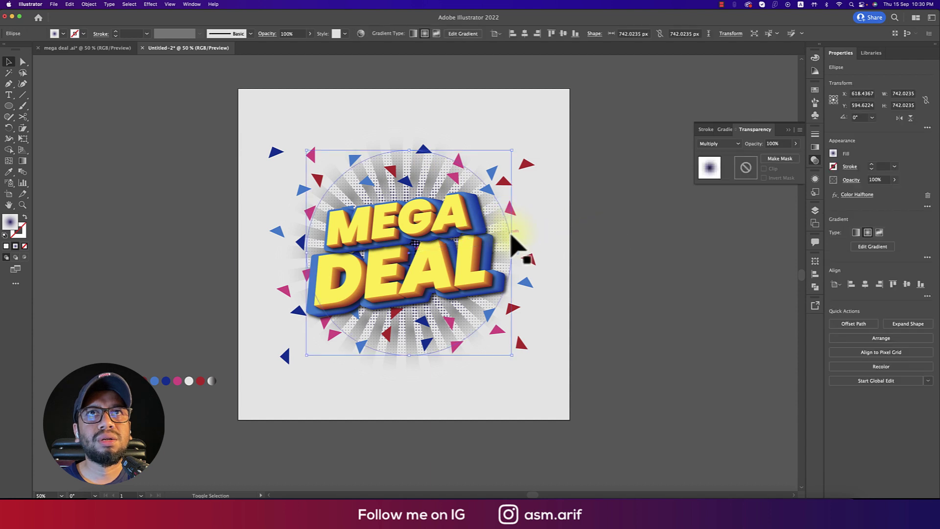
{"action": "left_click_drag", "start_coordinate": [512, 253], "coordinate": [560, 256]}
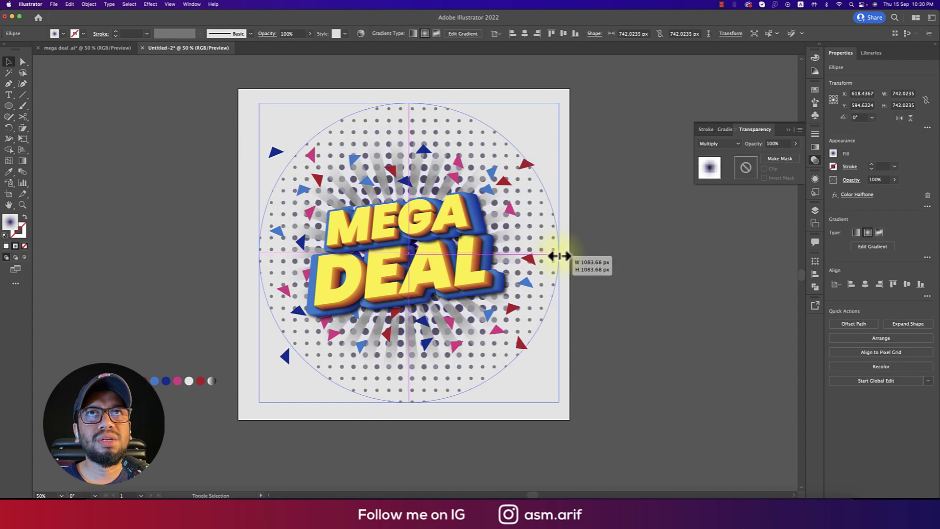
{"action": "left_click", "coordinate": [734, 144]}
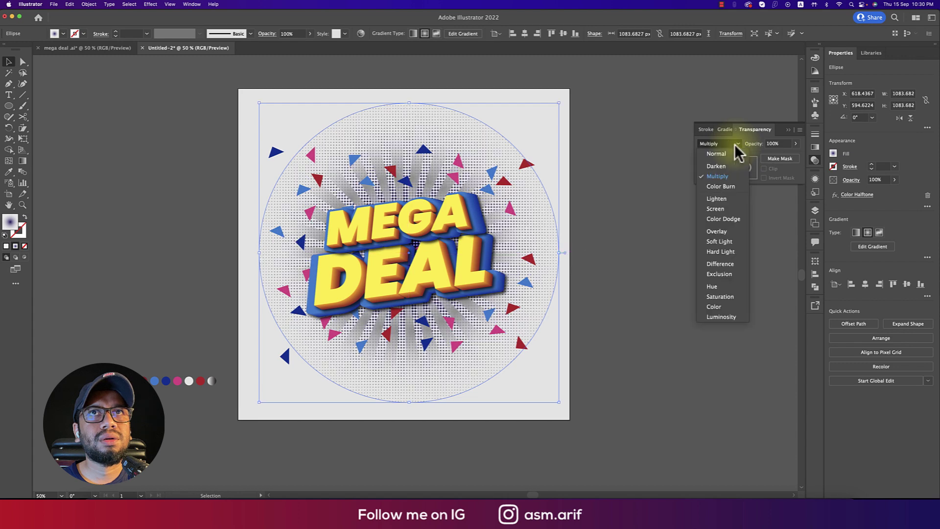
{"action": "left_click", "coordinate": [717, 241]}
{"action": "left_click", "coordinate": [682, 231]}
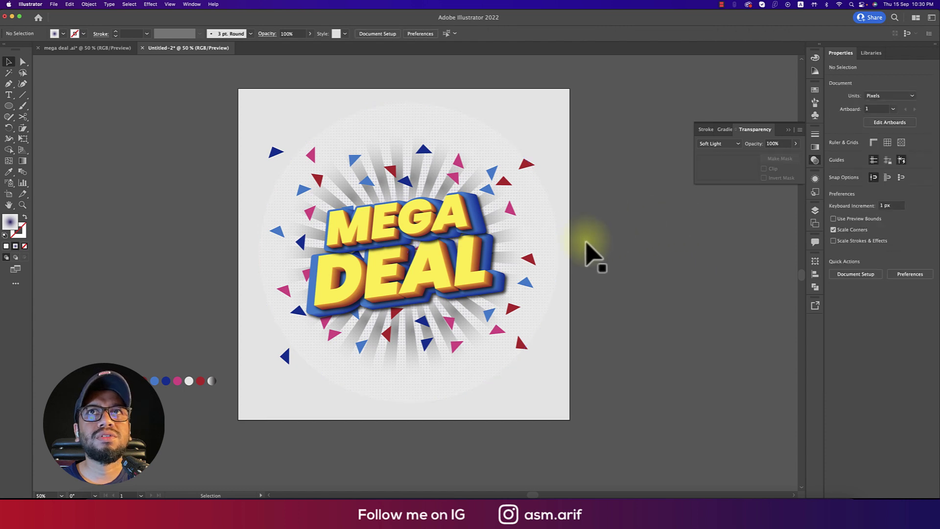
Shrink the halftone circle proportionally from its center to about 734 px and deselect it
{"action": "left_click", "coordinate": [556, 236]}
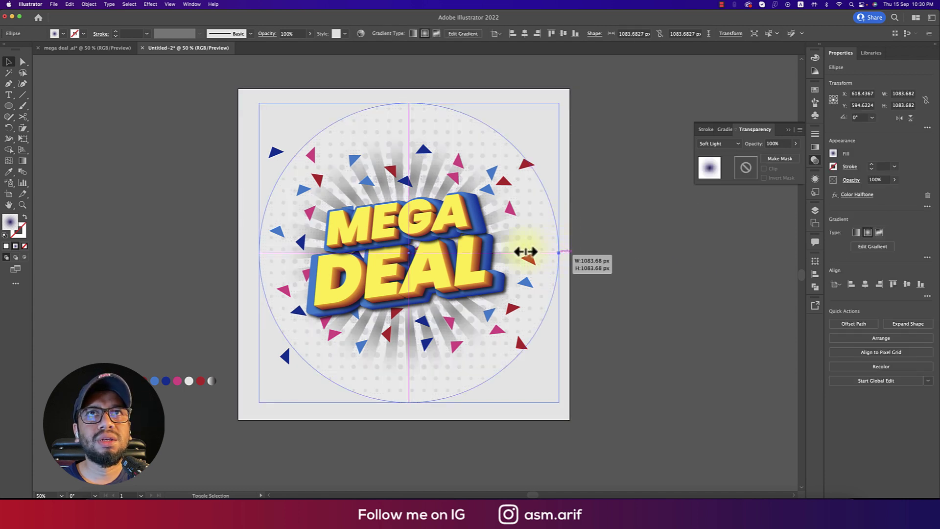
{"action": "left_click_drag", "start_coordinate": [526, 251], "coordinate": [510, 253]}
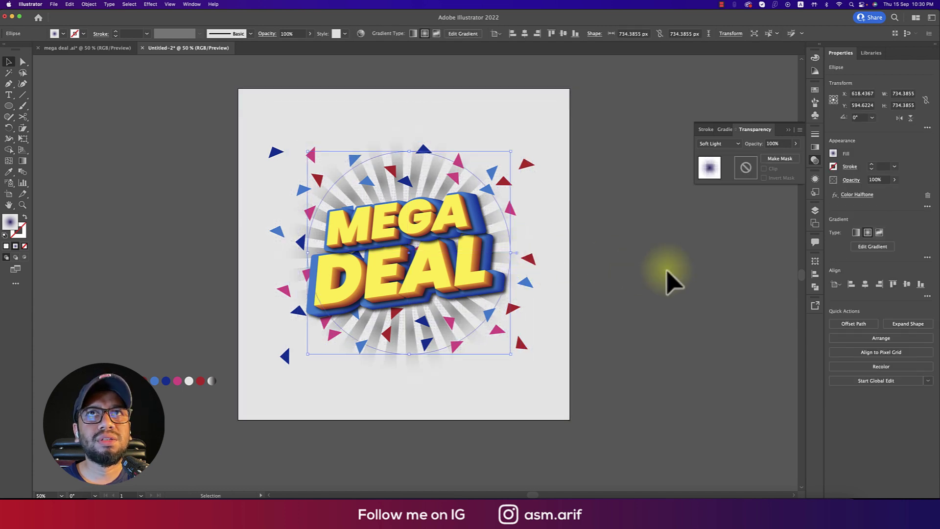
{"action": "left_click", "coordinate": [673, 281]}
{"action": "scroll", "coordinate": [672, 271], "scroll_direction": "down", "scroll_amount": 1}
{"action": "scroll", "coordinate": [672, 272], "scroll_direction": "up", "scroll_amount": 1}
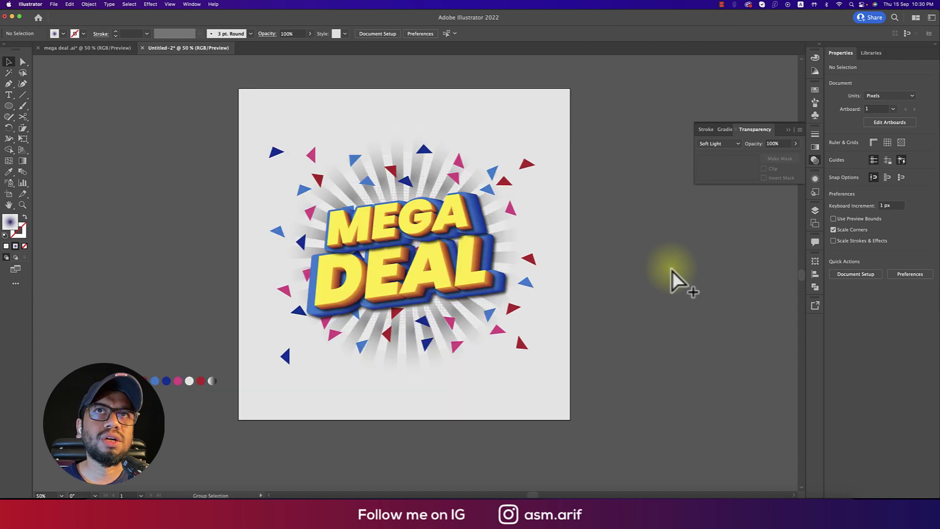
Change the halftone circle's blend mode to Color Burn and deselect it
{"action": "left_click", "coordinate": [408, 161]}
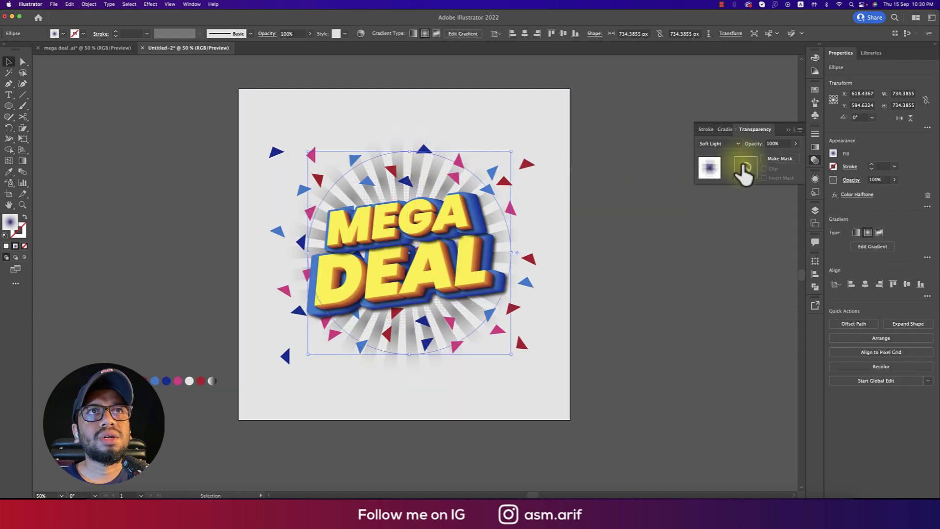
{"action": "left_click", "coordinate": [737, 145]}
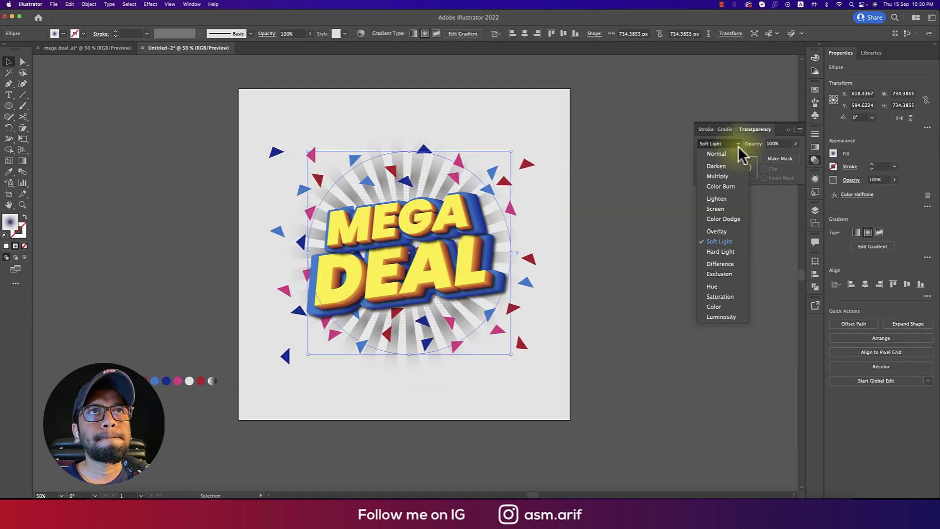
{"action": "left_click", "coordinate": [721, 186]}
{"action": "left_click", "coordinate": [696, 245]}
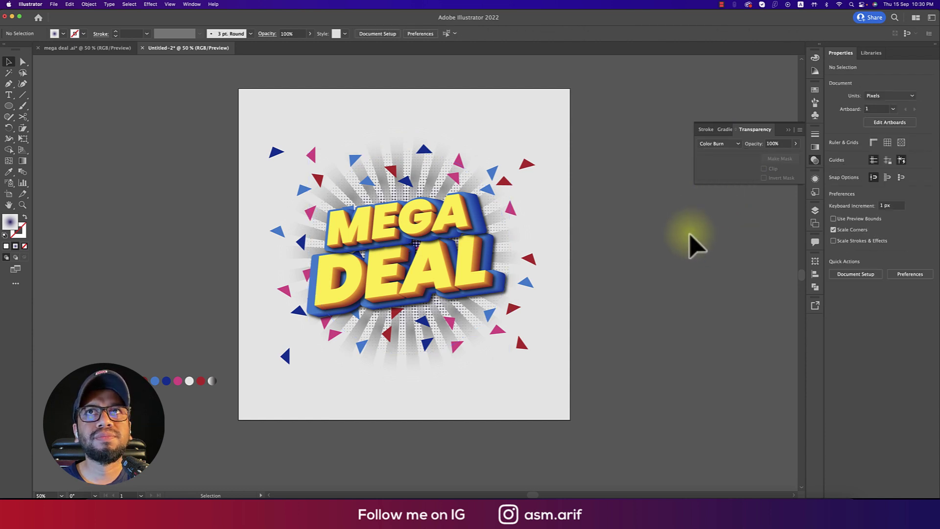
{"action": "left_click", "coordinate": [508, 239]}
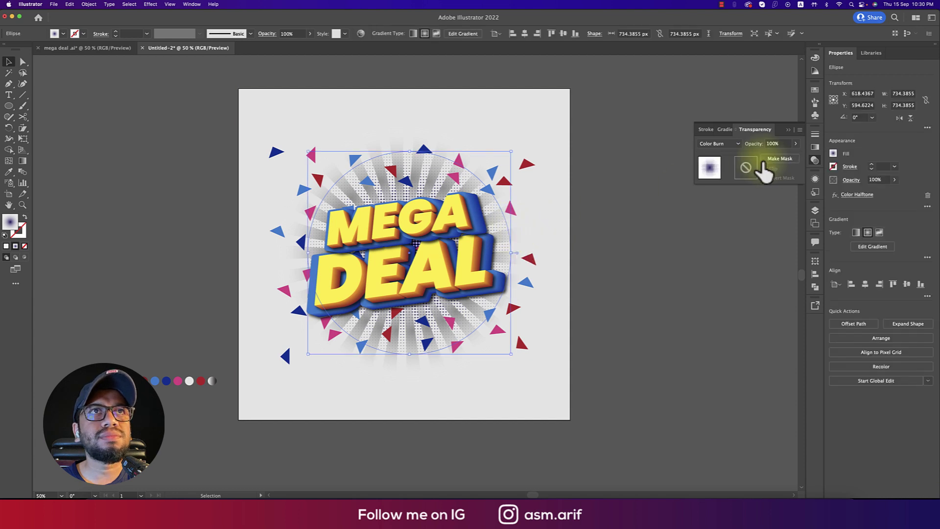
{"action": "left_click", "coordinate": [618, 284]}
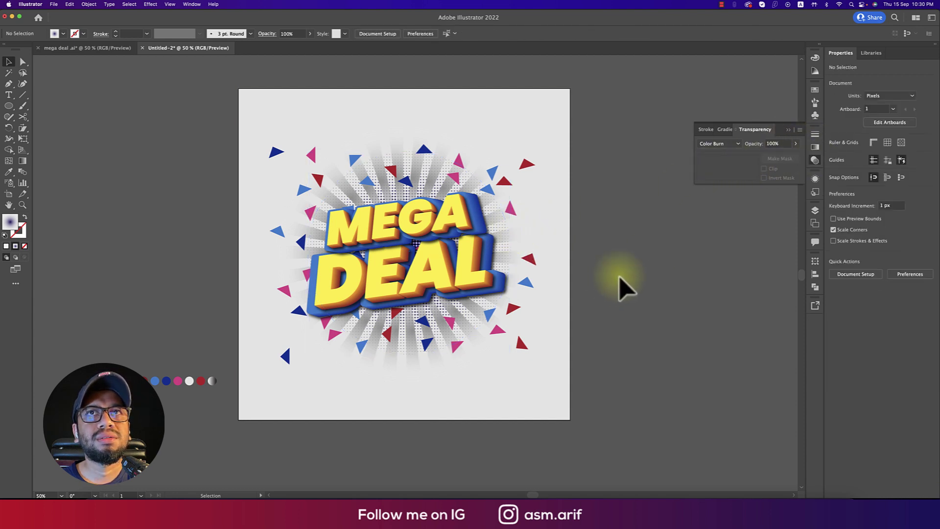
Expand the appearance of the halftone circle and deselect it
{"action": "left_click", "coordinate": [370, 169]}
{"action": "left_click", "coordinate": [88, 5]}
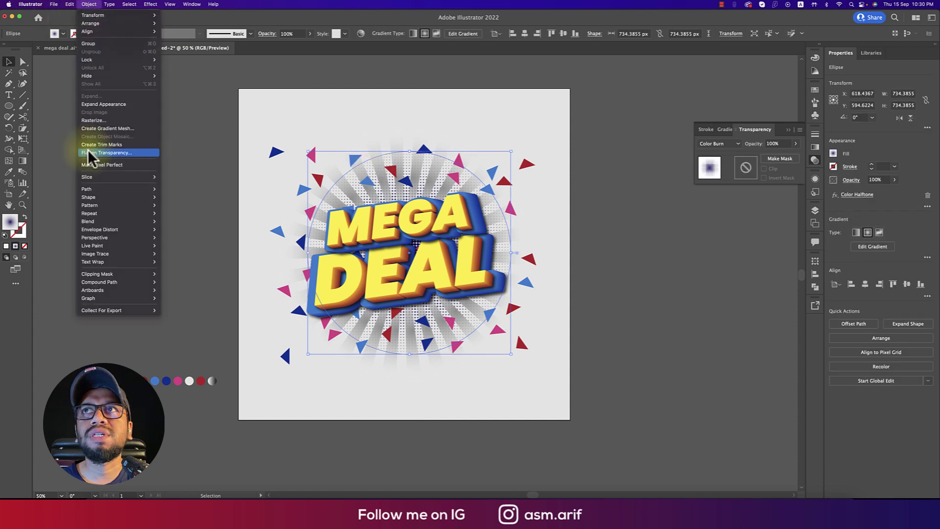
{"action": "left_click", "coordinate": [602, 216]}
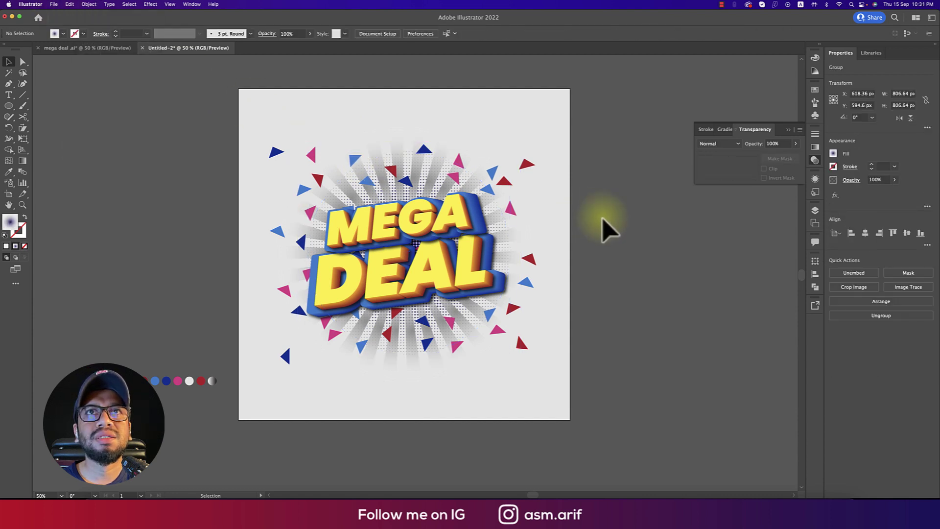
Align the confetti group to the artboard's horizontal and vertical center and deselect it
{"action": "scroll", "coordinate": [600, 216], "scroll_direction": "down", "scroll_amount": 1}
{"action": "left_click_drag", "start_coordinate": [640, 239], "coordinate": [598, 227]}
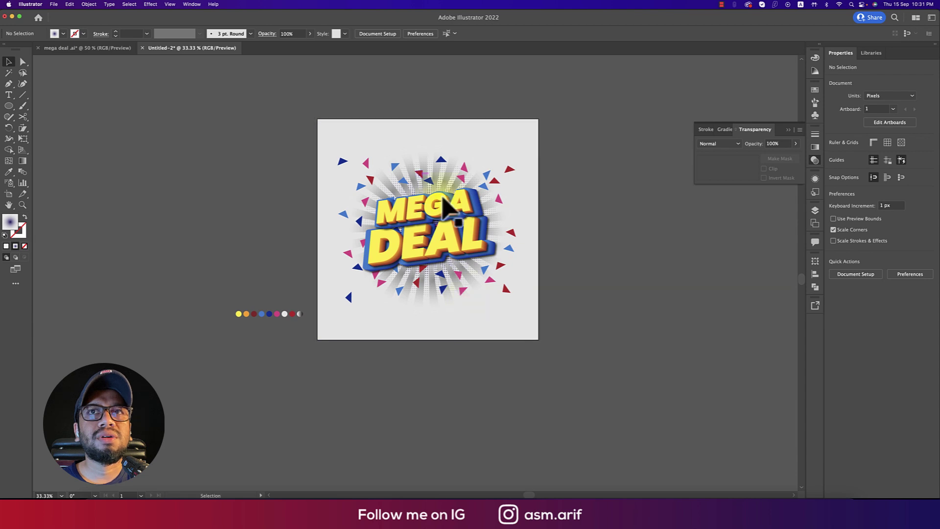
{"action": "left_click", "coordinate": [430, 210]}
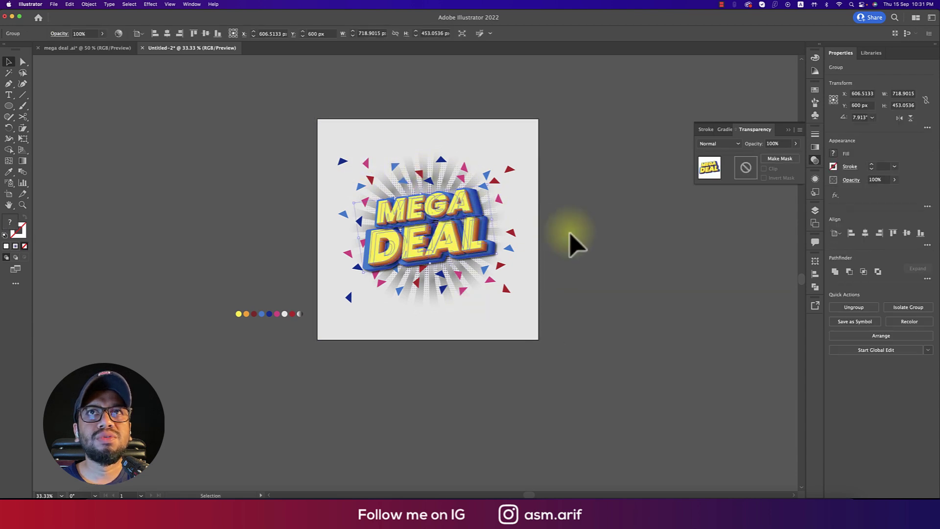
{"action": "left_click", "coordinate": [503, 169]}
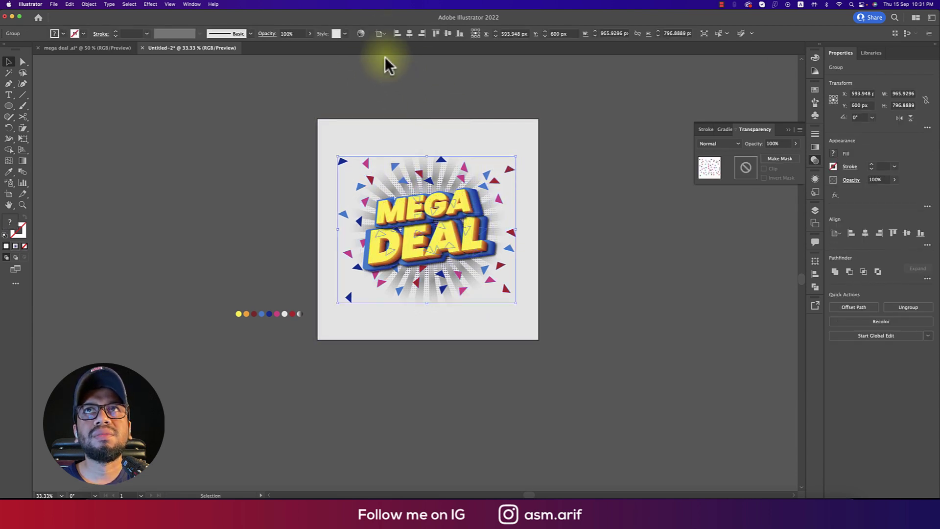
{"action": "left_click", "coordinate": [409, 34]}
{"action": "left_click", "coordinate": [448, 35]}
{"action": "left_click", "coordinate": [557, 178]}
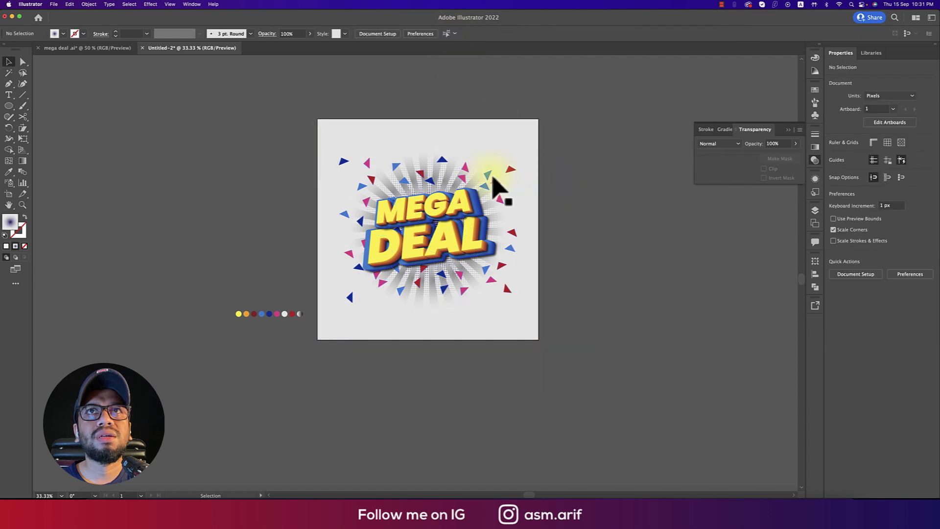
Enlarge the sunburst from its center to 1200 px wide and recolor its gradient's inner stop with a light gray swatch
{"action": "left_click", "coordinate": [482, 179]}
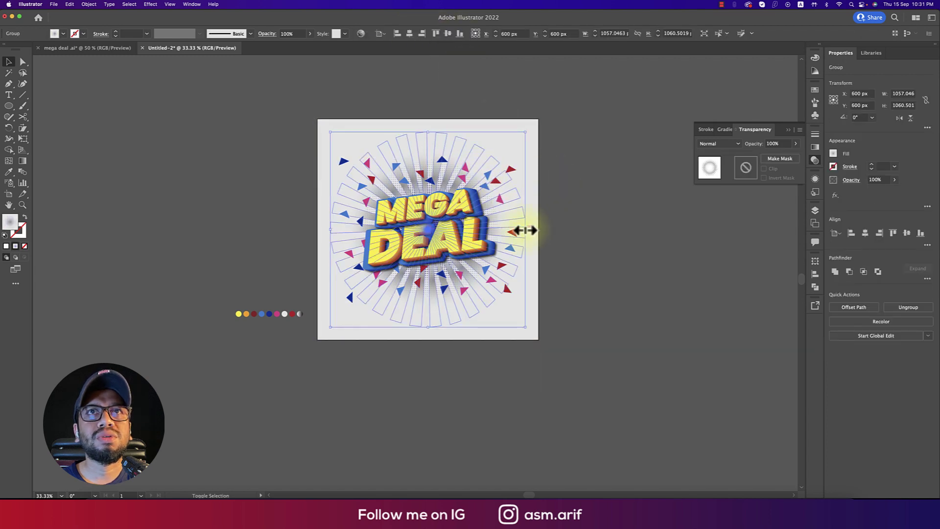
{"action": "left_click_drag", "start_coordinate": [525, 231], "coordinate": [539, 230]}
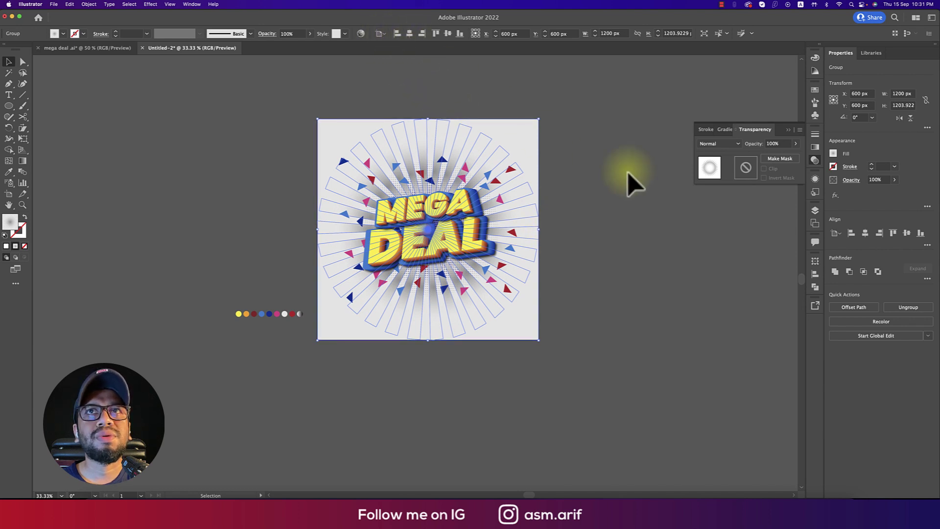
{"action": "left_click", "coordinate": [814, 149]}
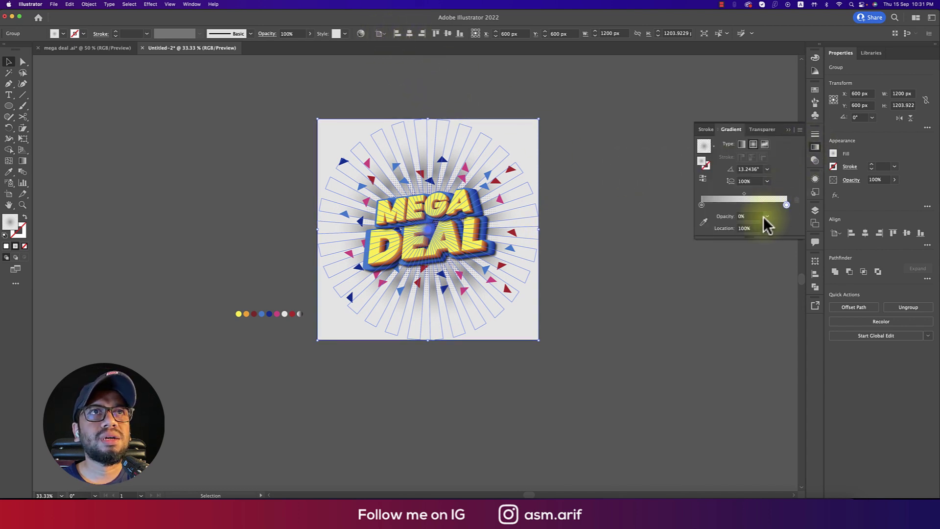
{"action": "double_click", "coordinate": [702, 204]}
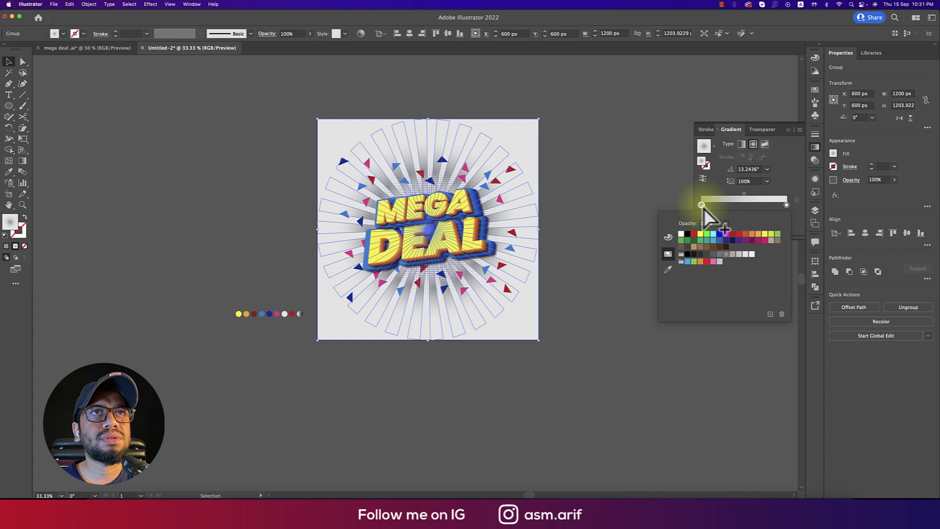
{"action": "left_click", "coordinate": [719, 254]}
{"action": "left_click", "coordinate": [740, 254]}
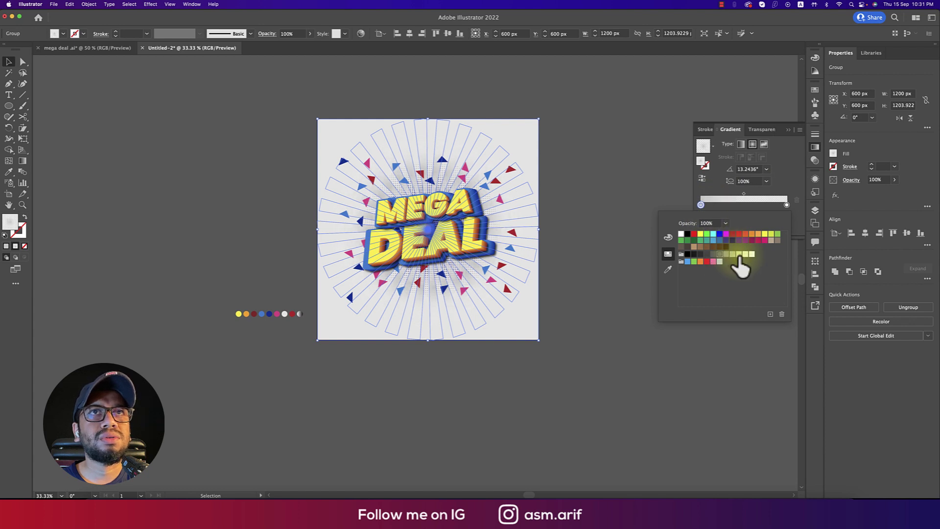
{"action": "left_click", "coordinate": [621, 195]}
{"action": "left_click", "coordinate": [628, 160]}
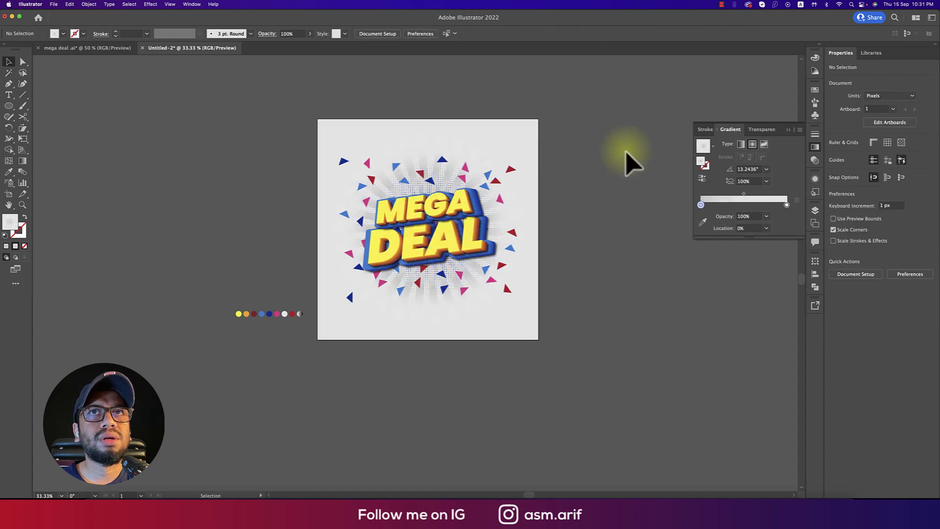
{"action": "scroll", "coordinate": [627, 153], "scroll_direction": "down", "scroll_amount": 1}
{"action": "scroll", "coordinate": [626, 153], "scroll_direction": "up", "scroll_amount": 1}
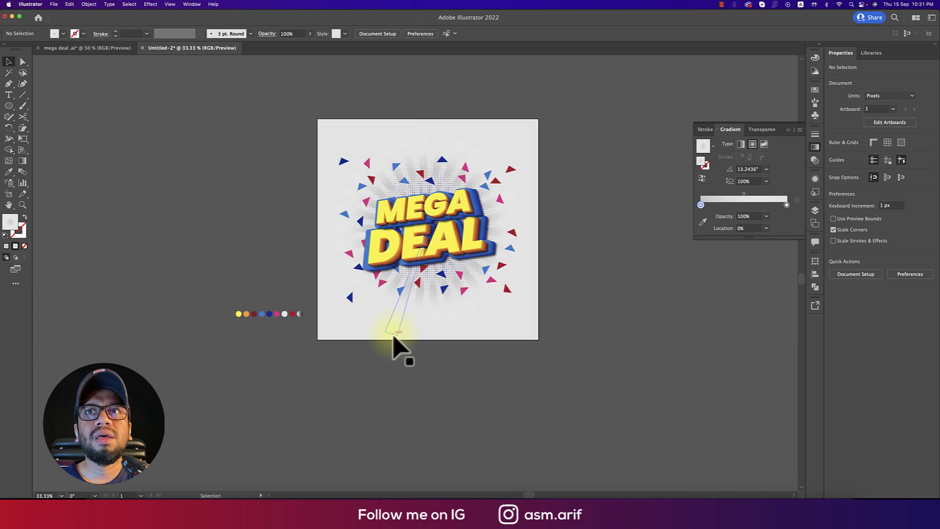
Copy the "10% FLAT SALE IN THIS FRIDAY" text group from mega deal .ai and place it centered near the artboard's lower edge, about 422 px wide
{"action": "left_click", "coordinate": [88, 47]}
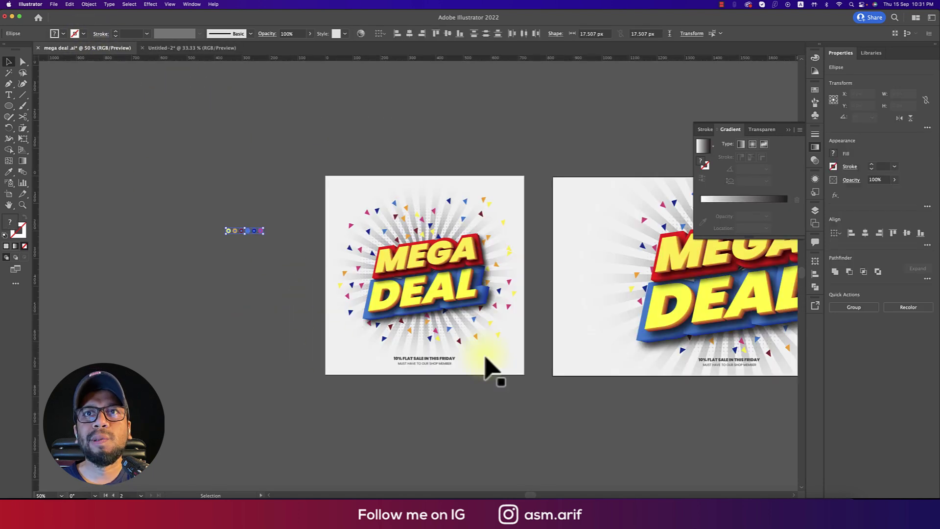
{"action": "left_click", "coordinate": [451, 363]}
{"action": "key", "text": "ctrl+c"}
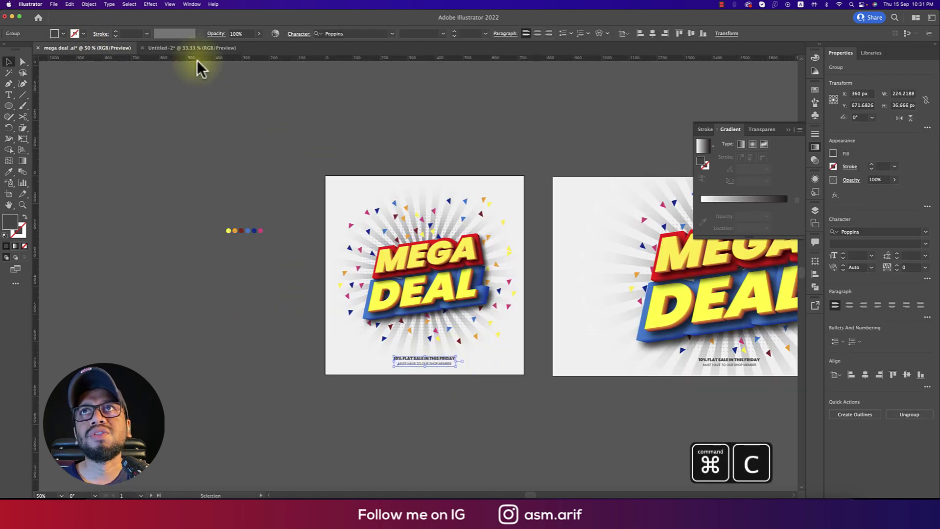
{"action": "left_click", "coordinate": [202, 49]}
{"action": "key", "text": "ctrl+v"}
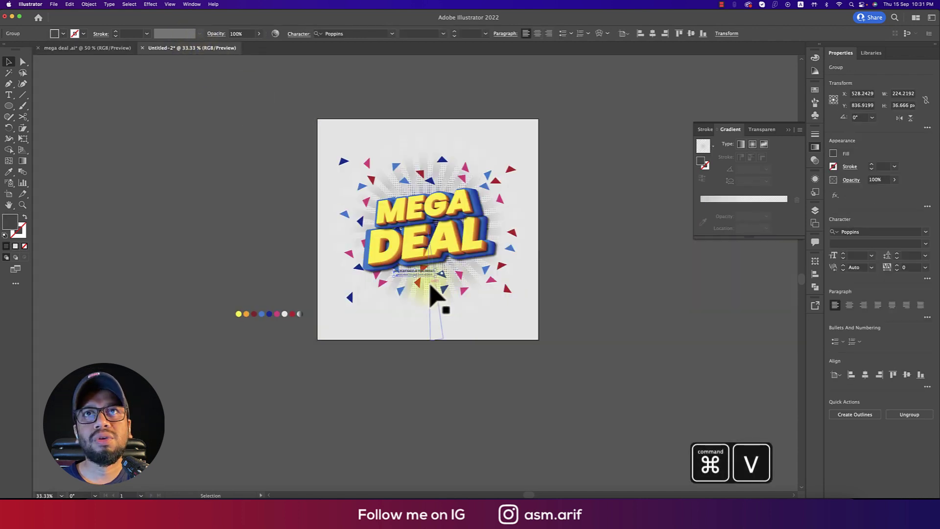
{"action": "left_click_drag", "start_coordinate": [427, 289], "coordinate": [440, 321]}
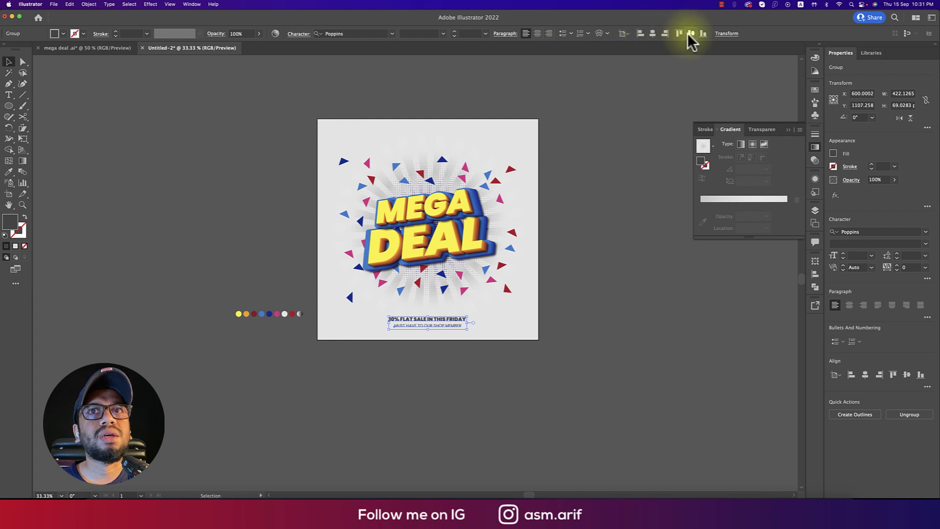
Deselect the tagline and isolate the blue outline blend behind the MEGA lettering for editing
{"action": "left_click", "coordinate": [607, 246]}
{"action": "scroll", "coordinate": [517, 215], "scroll_direction": "up", "scroll_amount": 1}
{"action": "left_click_drag", "start_coordinate": [496, 205], "coordinate": [553, 228]}
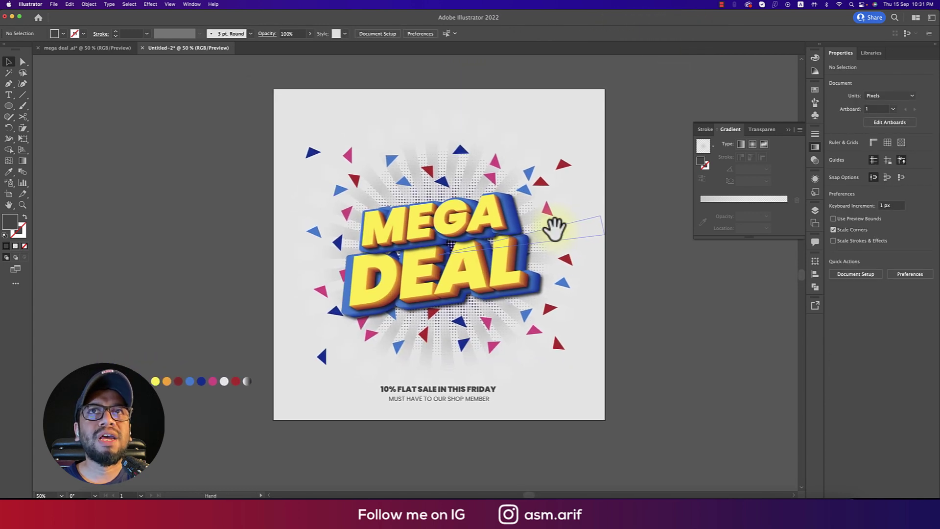
{"action": "scroll", "coordinate": [514, 223], "scroll_direction": "up", "scroll_amount": 1}
{"action": "double_click", "coordinate": [515, 223]}
{"action": "double_click", "coordinate": [514, 223]}
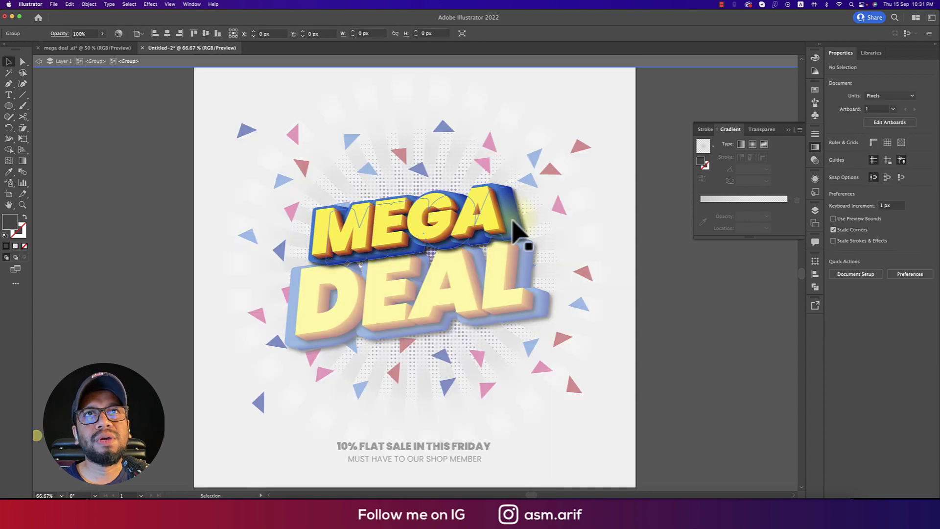
{"action": "double_click", "coordinate": [513, 222]}
Recolor the light blue front shape of MEGA's outline blend to red with the Eyedropper tool
{"action": "left_click", "coordinate": [499, 221]}
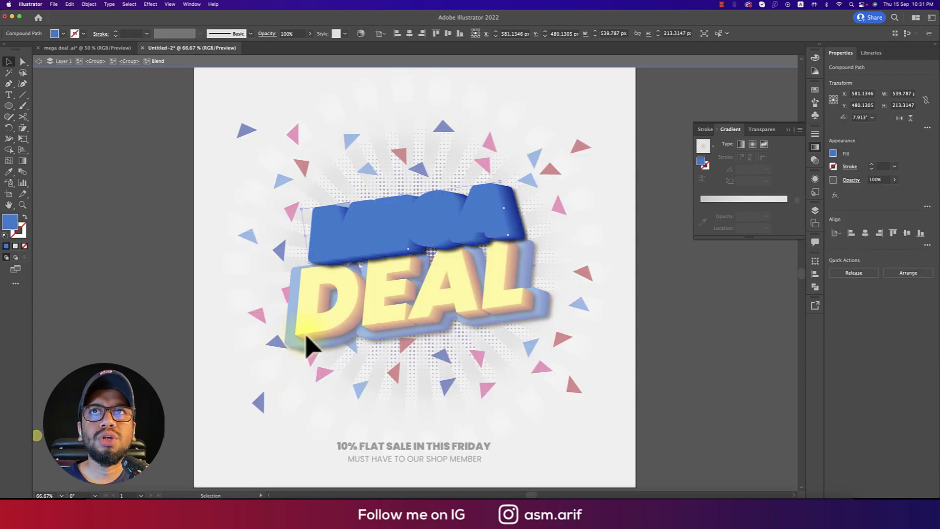
{"action": "key", "text": "super+z"}
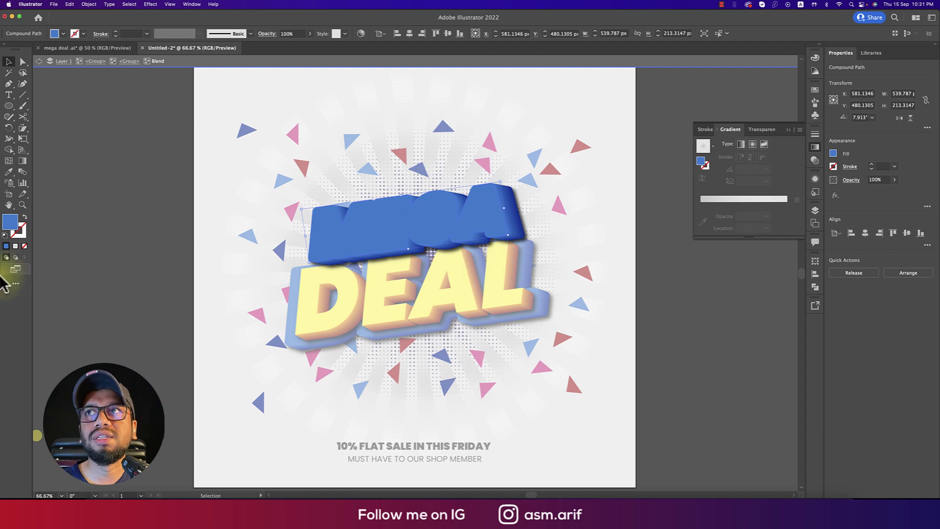
{"action": "key", "text": "i"}
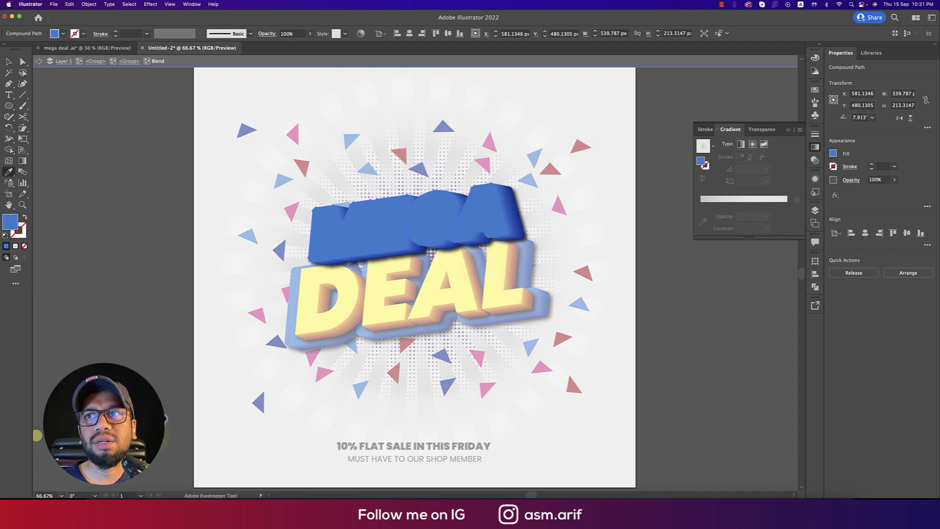
{"action": "left_click", "coordinate": [405, 237]}
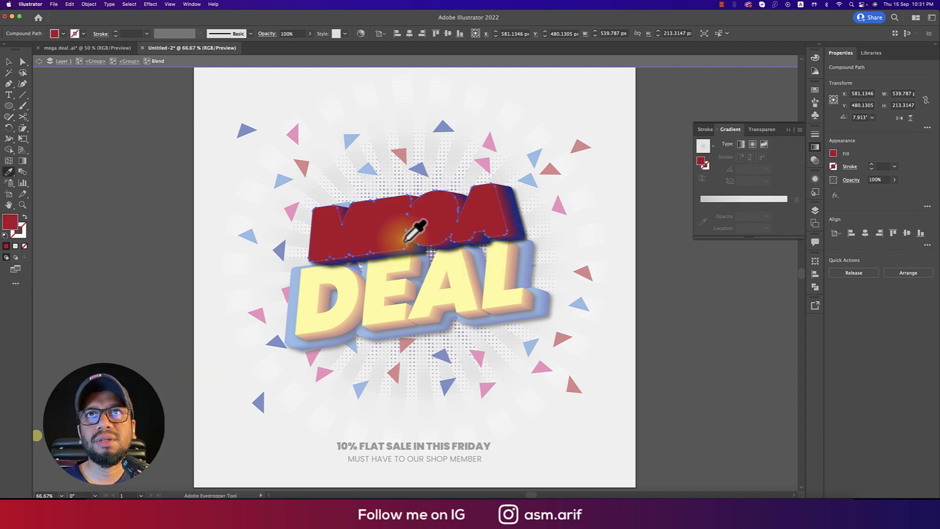
{"action": "key", "text": "v"}
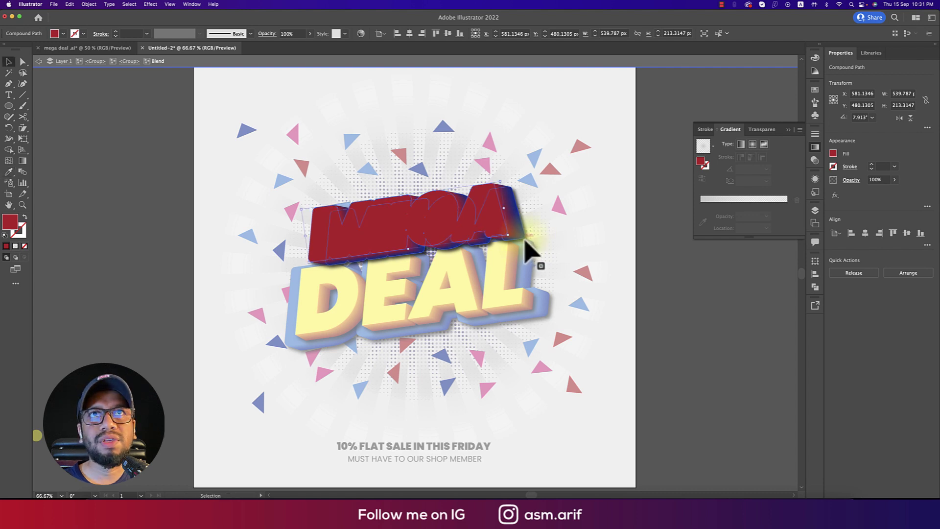
Fill the dark blue back shape of MEGA's outline blend with red, darken it to 6D171D, and exit isolation mode
{"action": "key", "text": "super+z"}
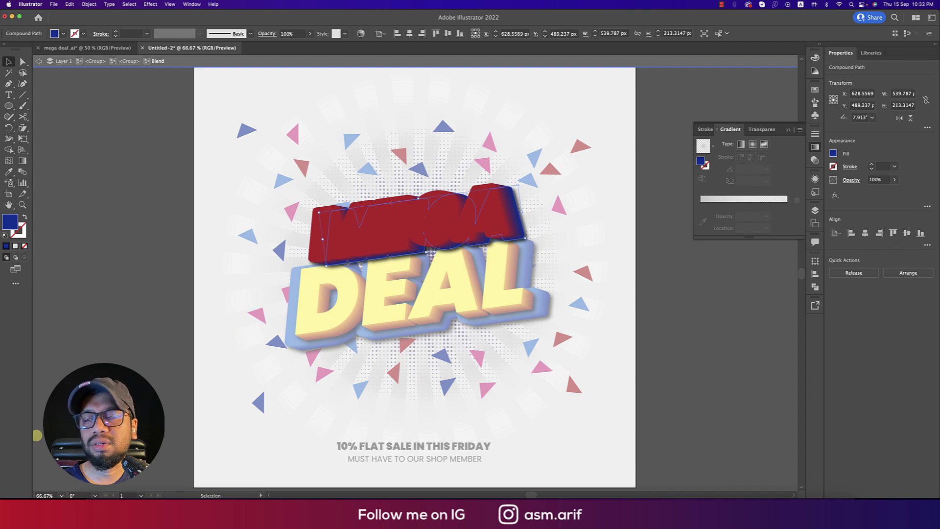
{"action": "left_click", "coordinate": [63, 33]}
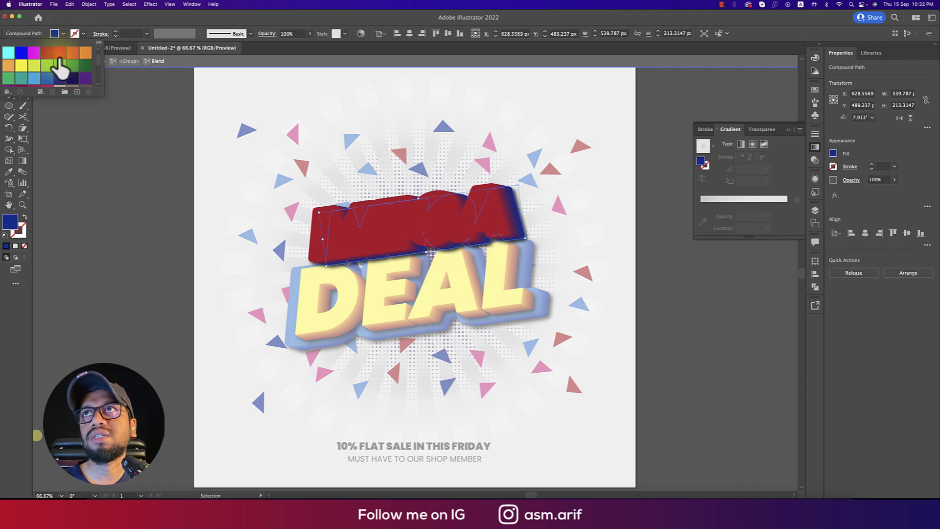
{"action": "left_click", "coordinate": [47, 52]}
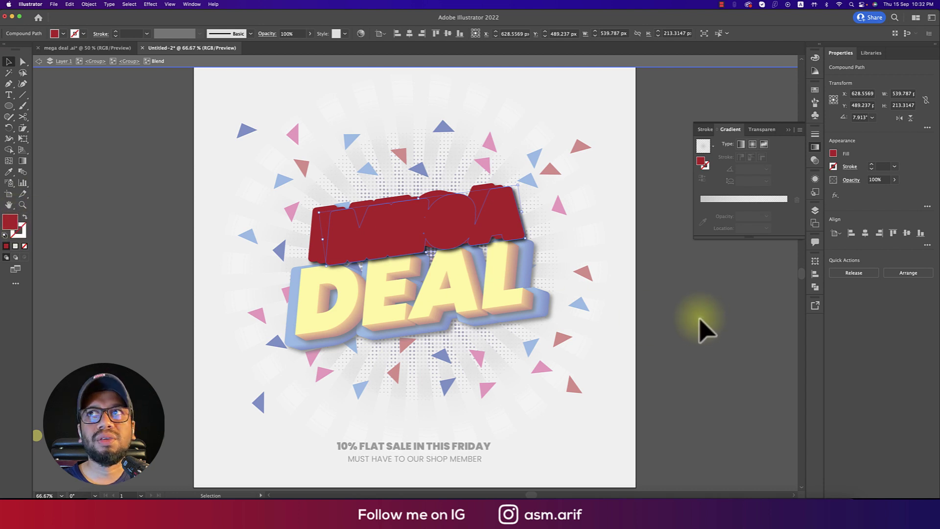
{"action": "double_click", "coordinate": [14, 224]}
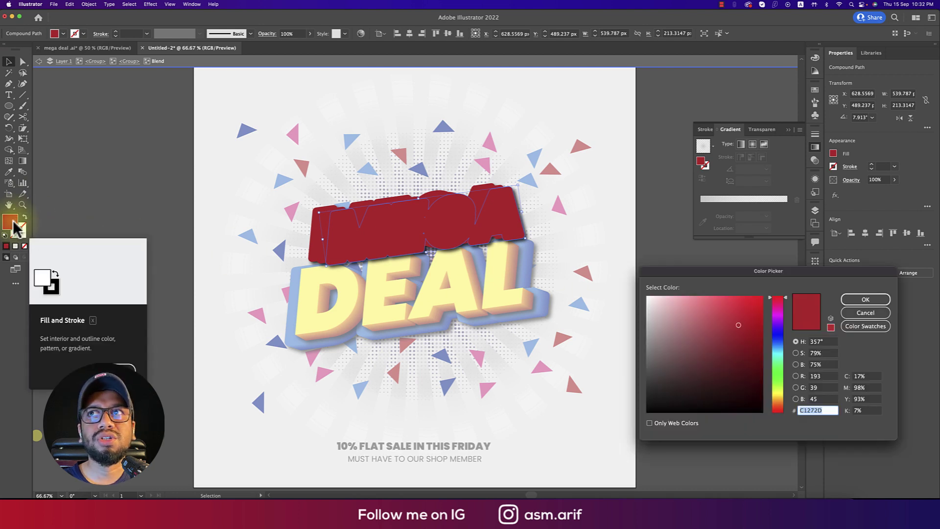
{"action": "left_click", "coordinate": [738, 363]}
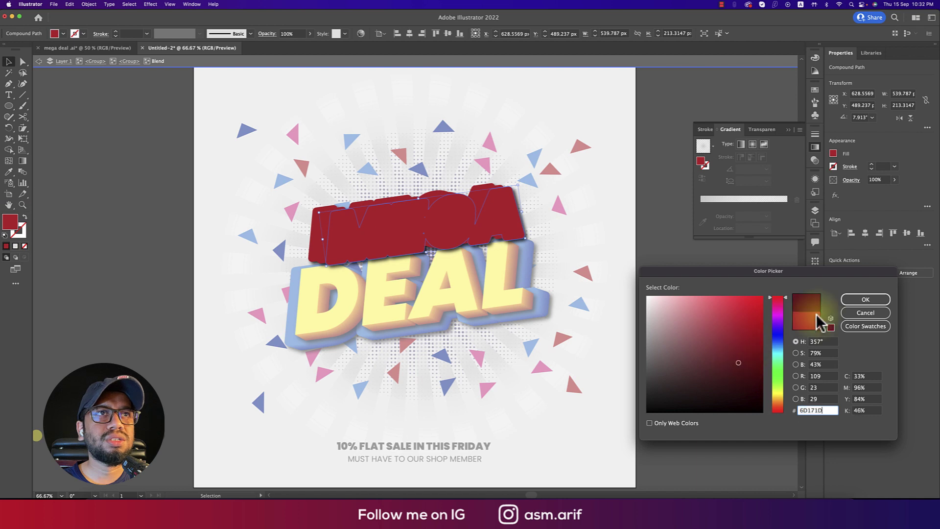
{"action": "left_click", "coordinate": [863, 301]}
{"action": "double_click", "coordinate": [650, 280]}
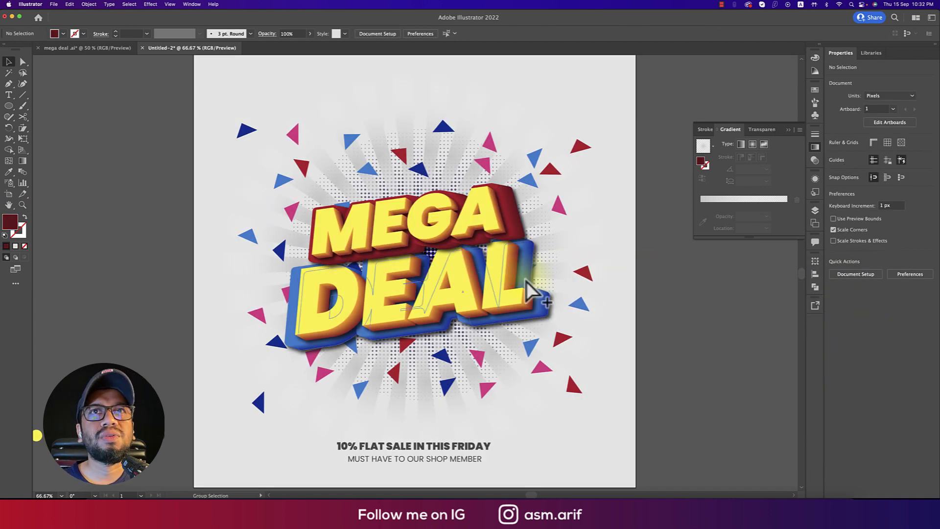
{"action": "scroll", "coordinate": [526, 281], "scroll_direction": "down", "scroll_amount": 1}
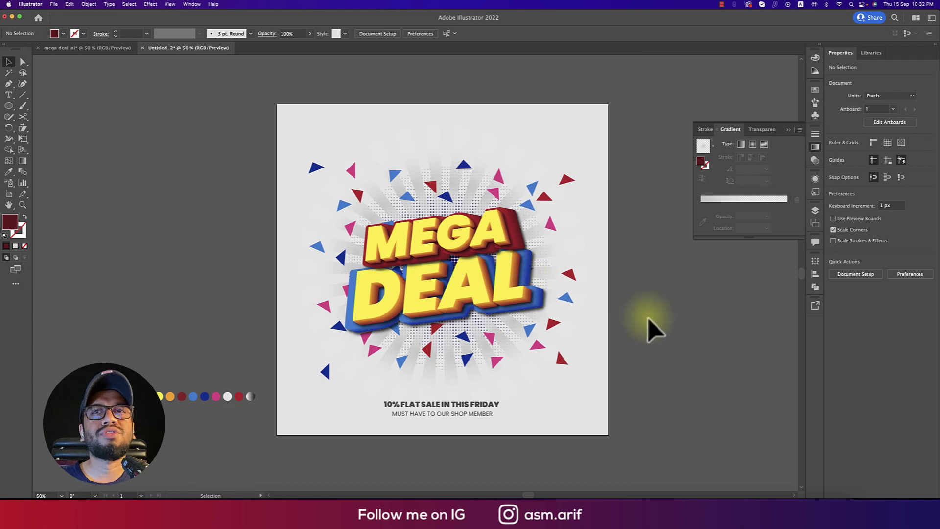